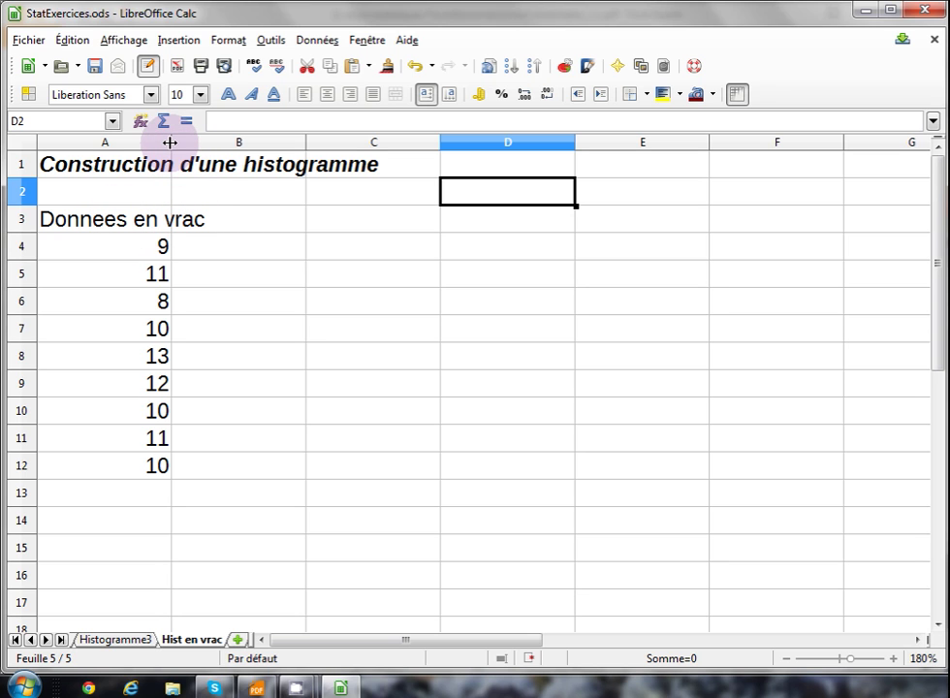
Step: Widen column A to fit the "Donnees en vrac" heading and give A3:A12 a yellow background
{"action": "left_click_drag", "start_coordinate": [169, 143], "coordinate": [220, 142]}
{"action": "left_click_drag", "start_coordinate": [165, 220], "coordinate": [153, 329]}
{"action": "left_click_drag", "start_coordinate": [150, 412], "coordinate": [159, 471]}
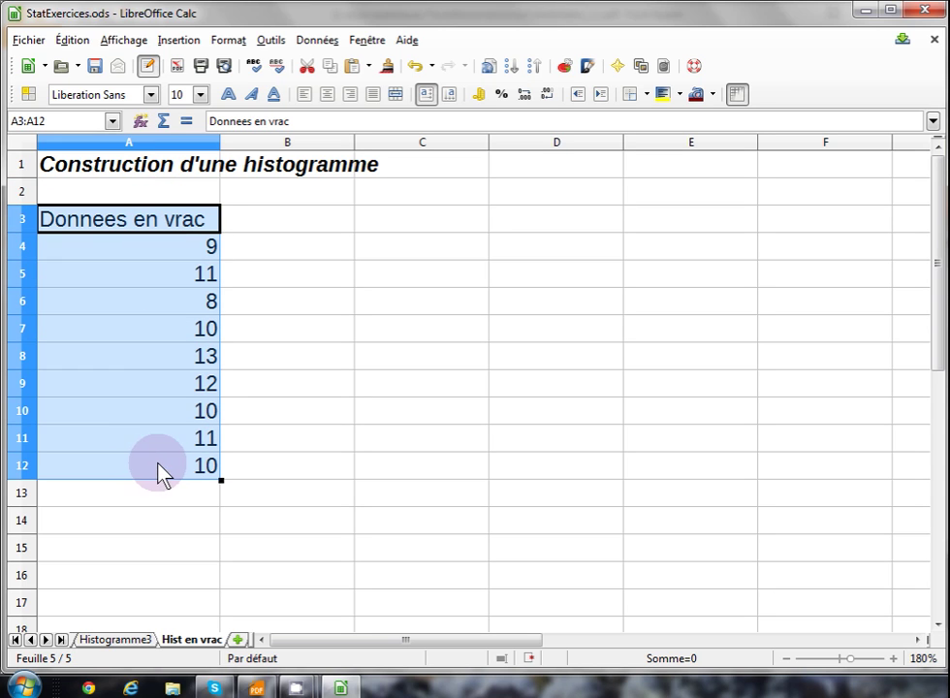
{"action": "left_click", "coordinate": [662, 94]}
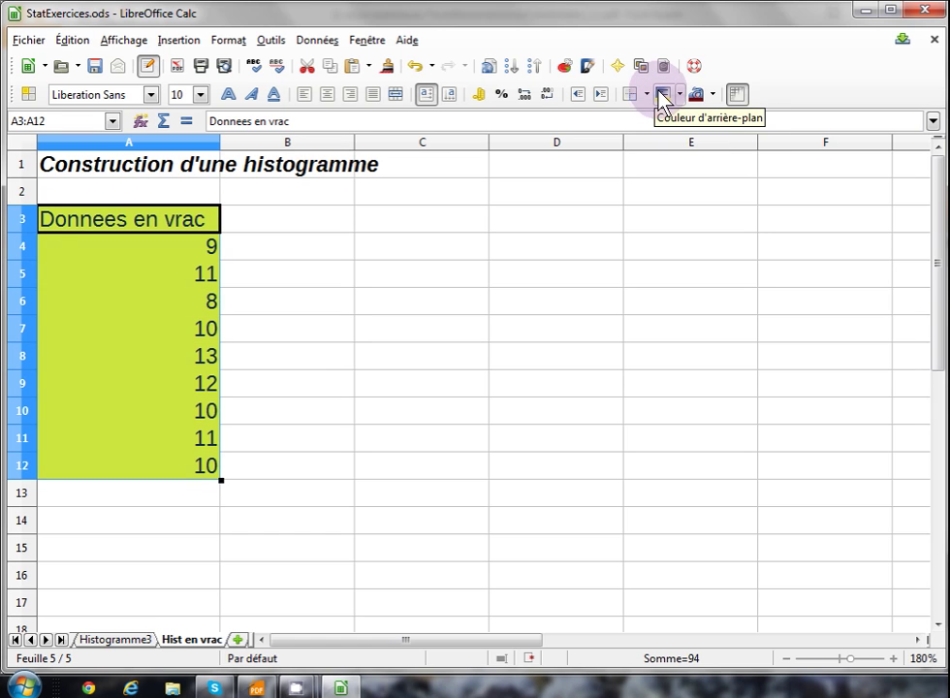
Step: Enter the headings "Histogramme" in cell C3 and "Classes" in cell C4
{"action": "left_click", "coordinate": [387, 222]}
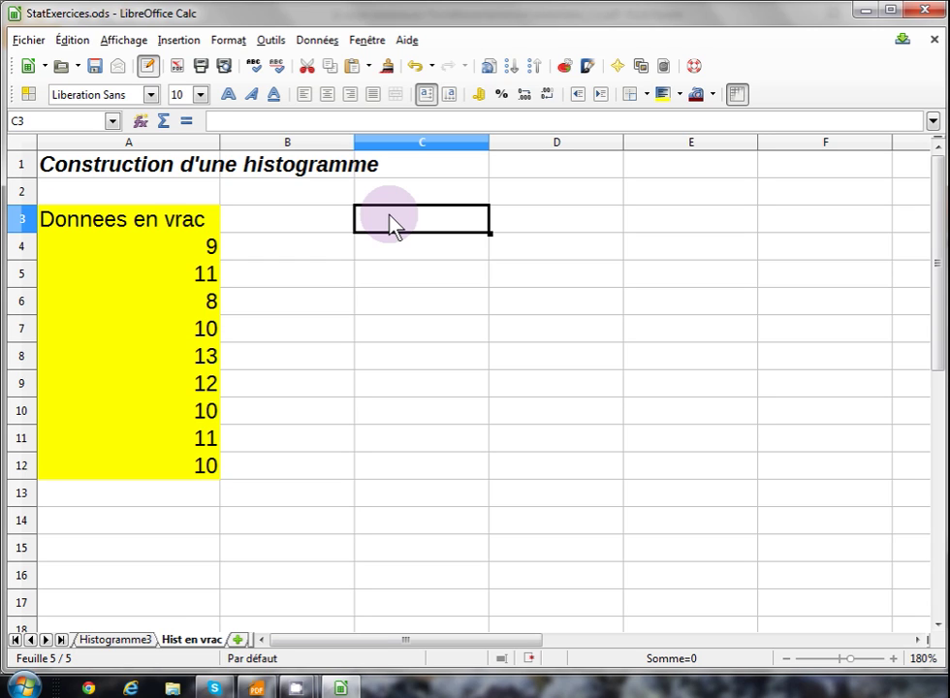
{"action": "type", "text": "Histogramme"}
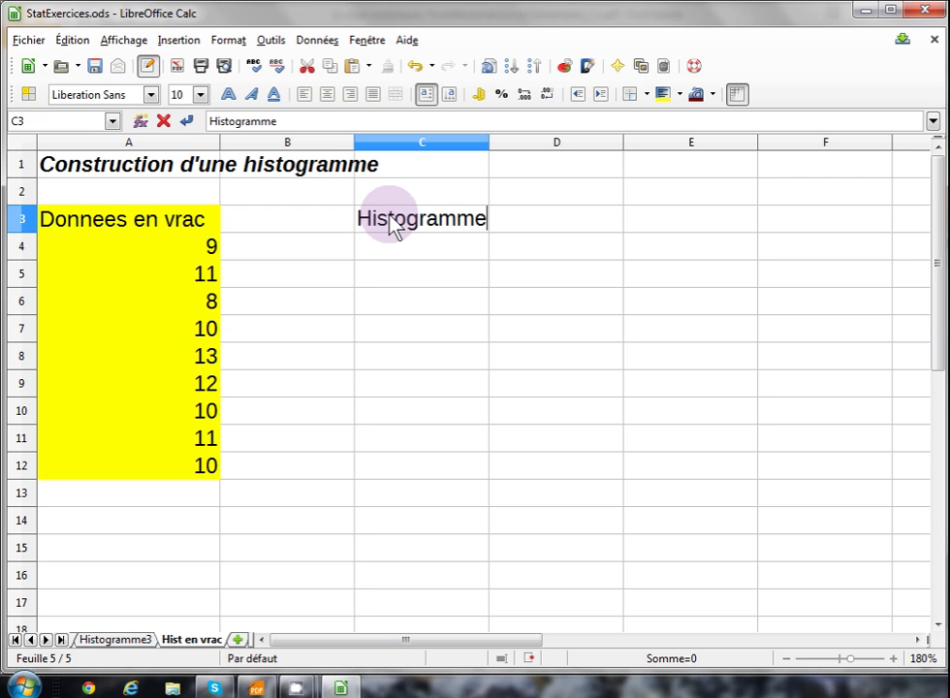
{"action": "key", "text": "Return"}
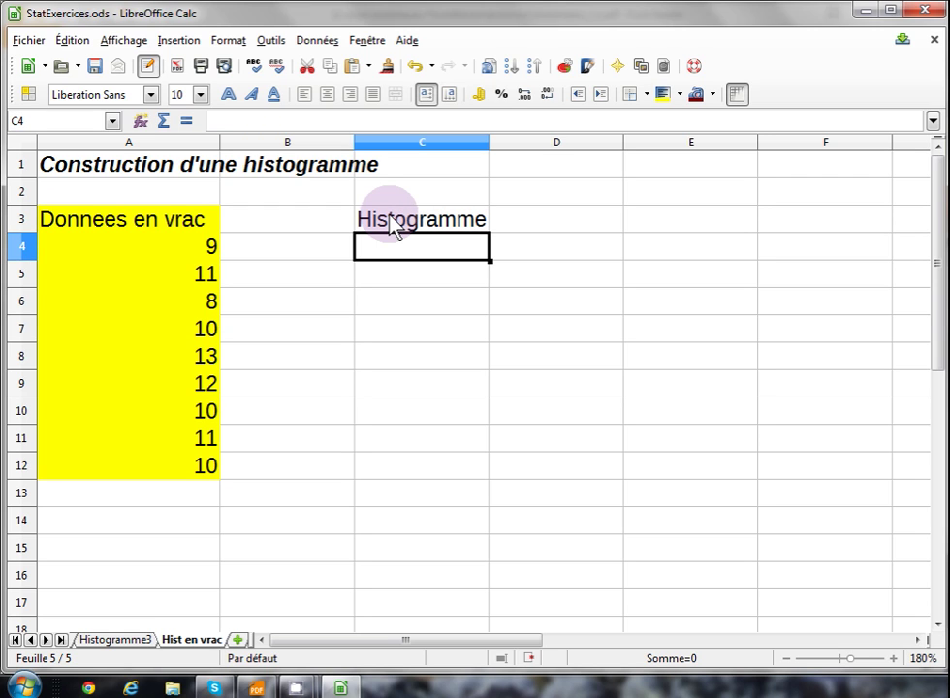
{"action": "type", "text": "Classes"}
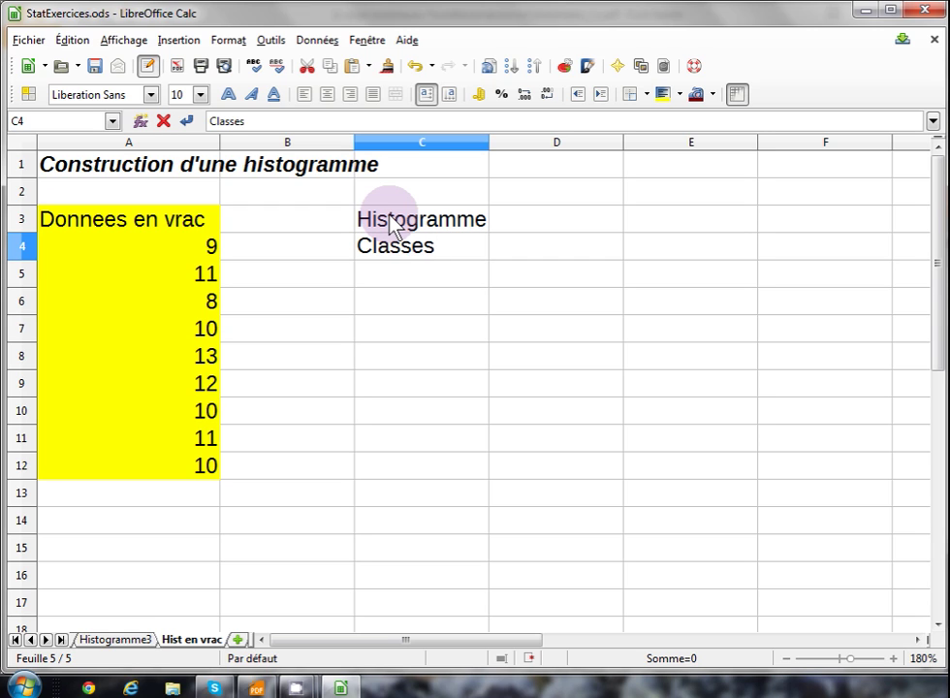
{"action": "key", "text": "Return"}
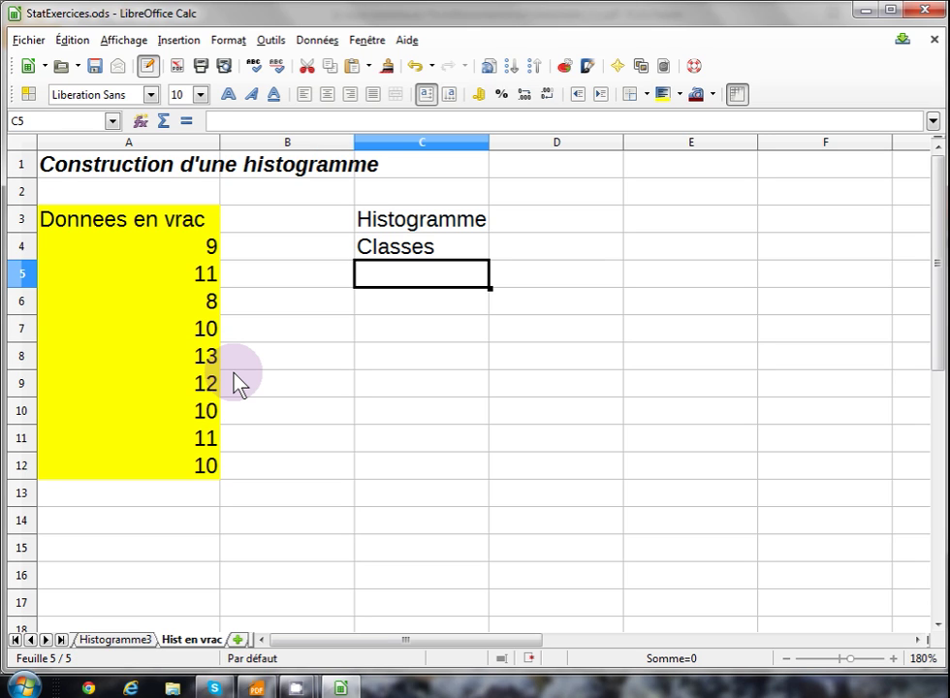
Step: Compute the smallest raw data value in cell C5 with =MIN(A4:A12)
{"action": "type", "text": "=min("}
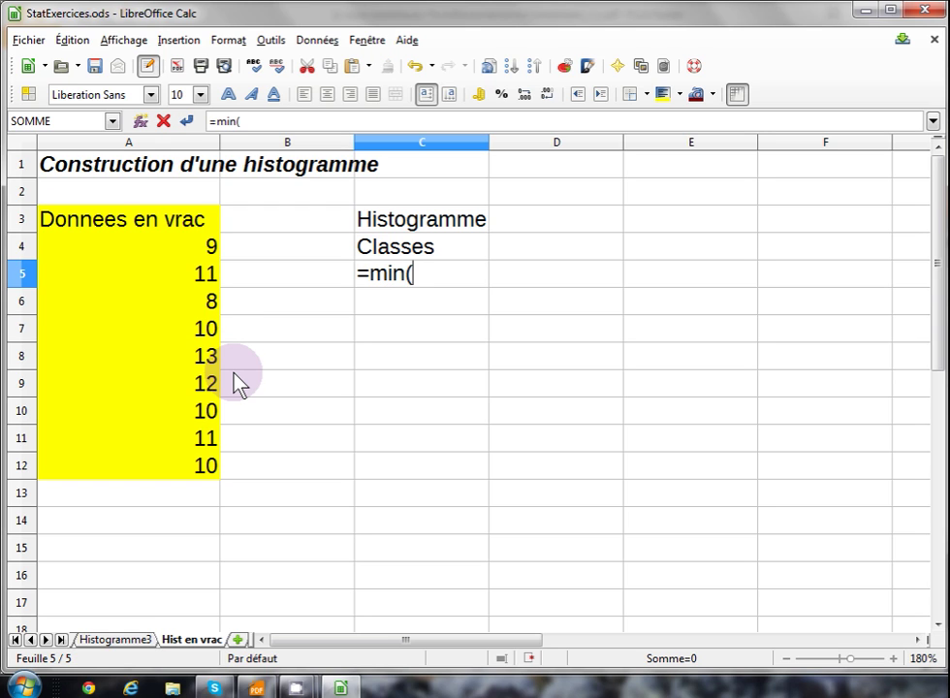
{"action": "left_click_drag", "start_coordinate": [170, 252], "coordinate": [185, 466]}
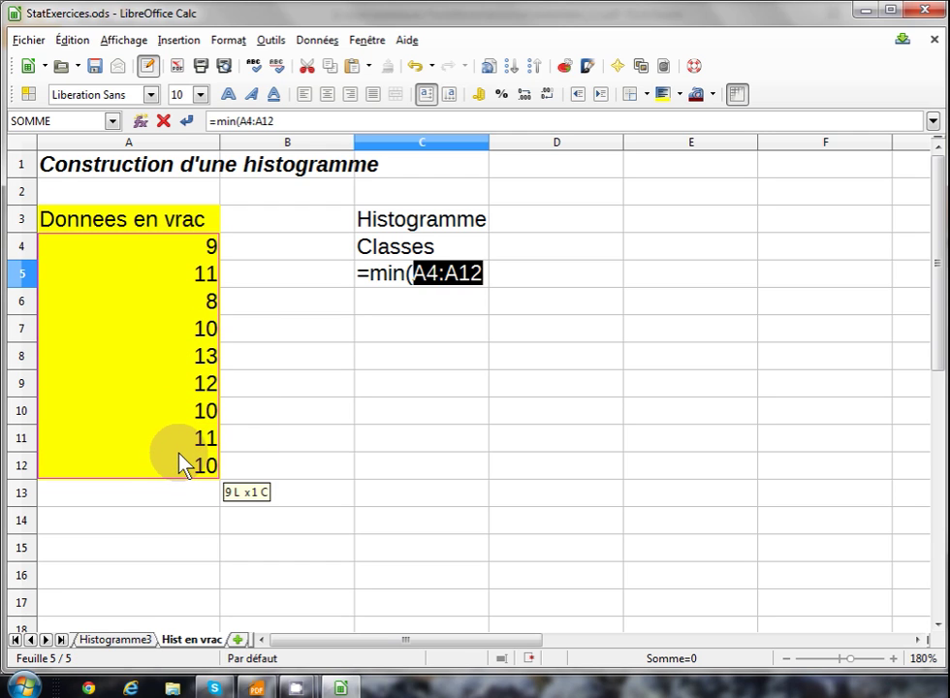
{"action": "type", "text": ")"}
{"action": "key", "text": "Return"}
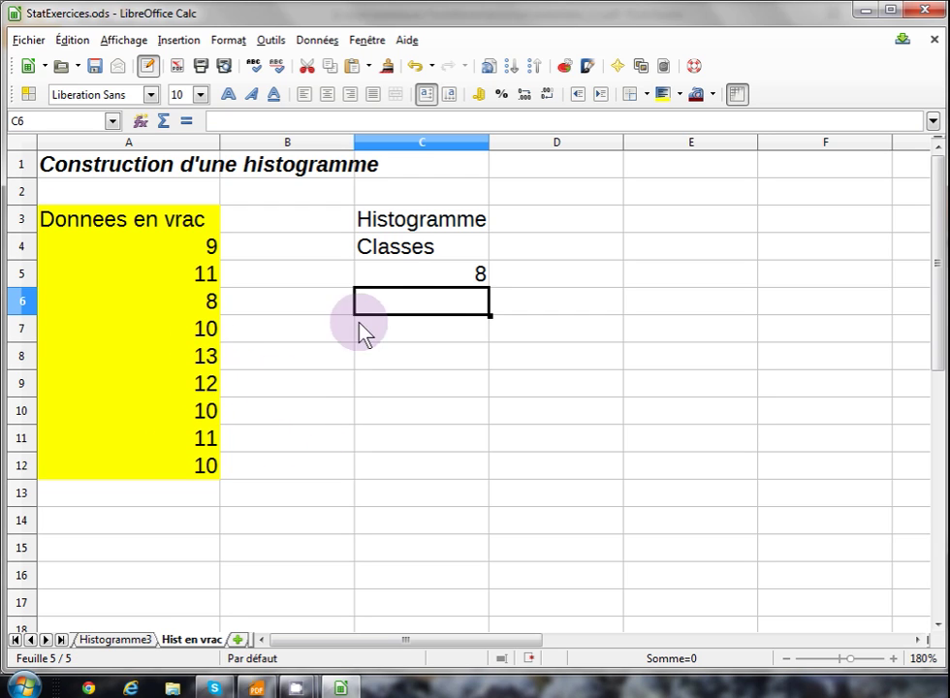
Step: Compute the largest raw data value in cell C6 with =MAX(A4:A12)
{"action": "type", "text": "="}
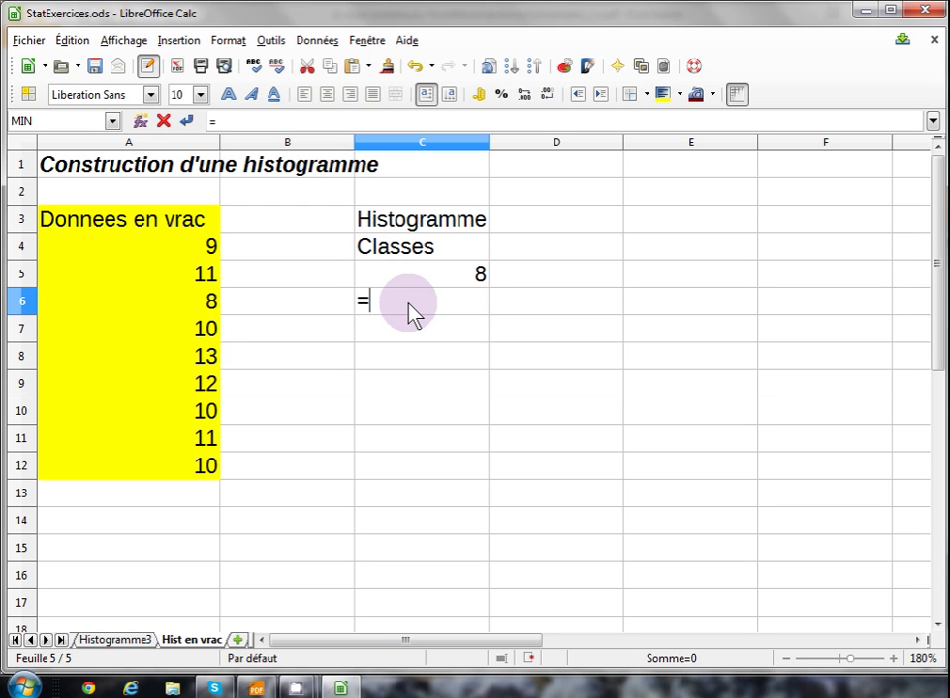
{"action": "type", "text": "max("}
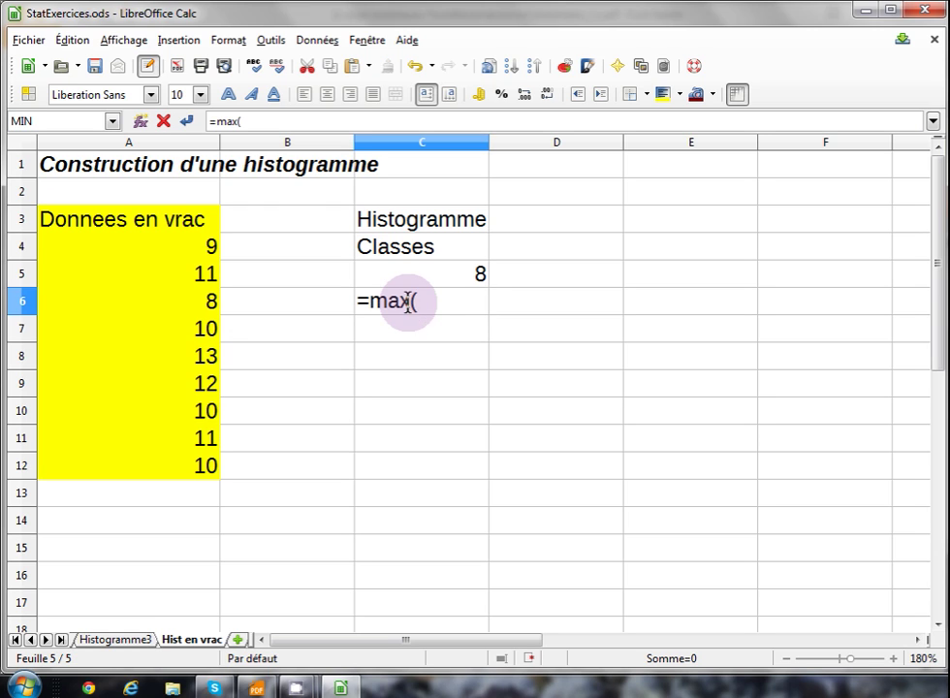
{"action": "left_click_drag", "start_coordinate": [211, 248], "coordinate": [206, 469]}
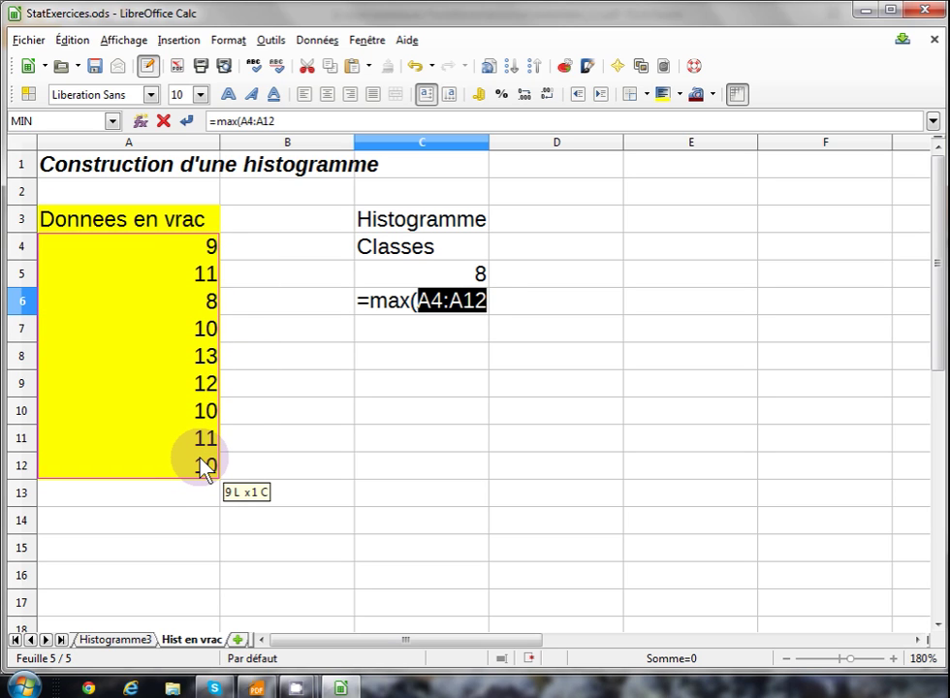
{"action": "type", "text": ")"}
{"action": "key", "text": "Return"}
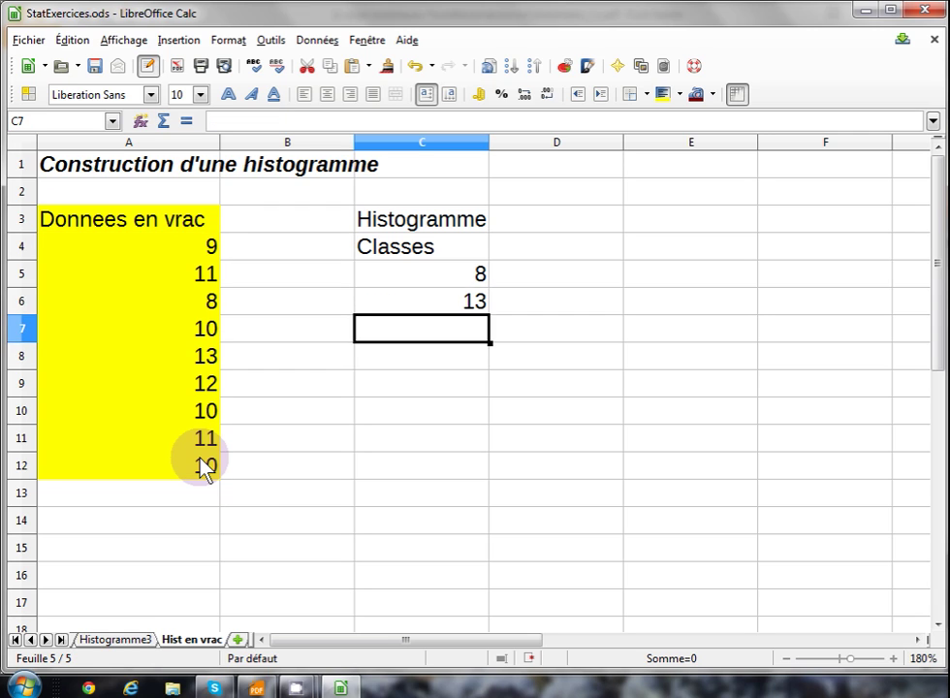
Step: Fill cells C6 to C11 with the class values 9, 10, 11, 12, 13 and 14, replacing the formula in C6
{"action": "key", "text": "Up"}
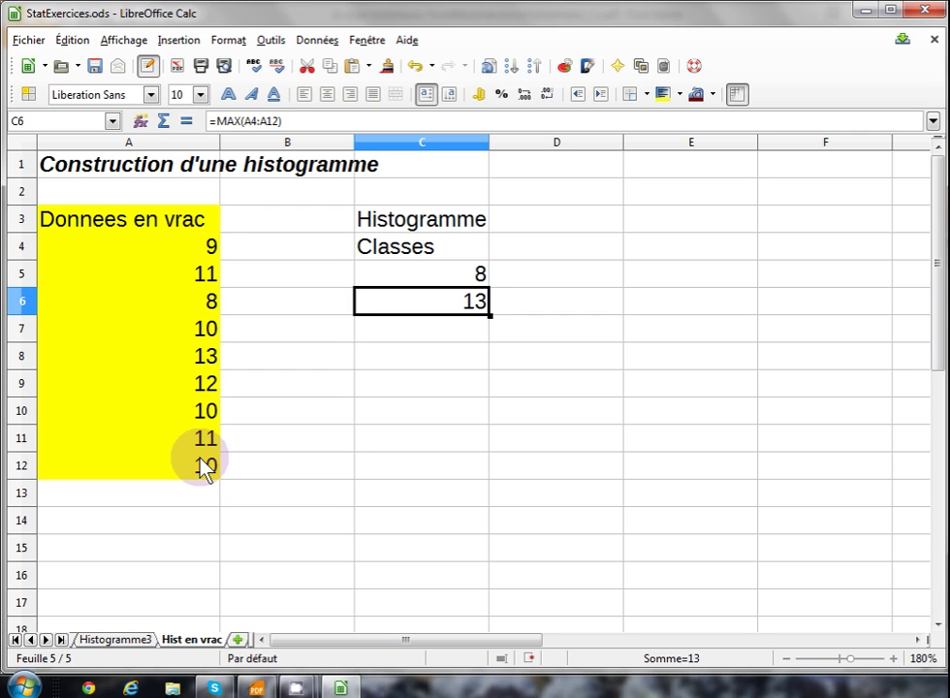
{"action": "type", "text": "9"}
{"action": "key", "text": "Return"}
{"action": "type", "text": "10"}
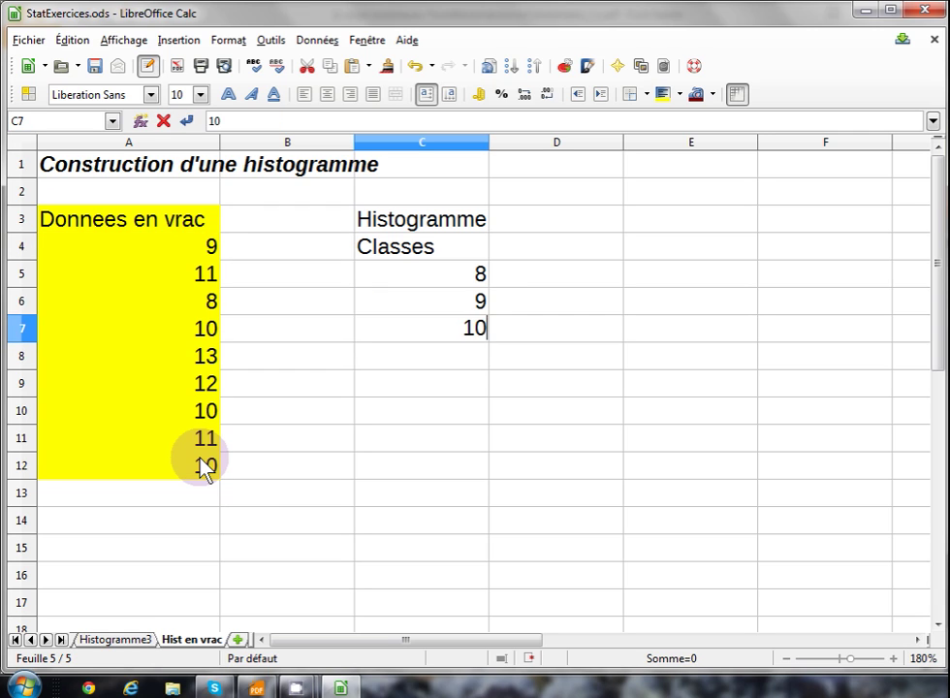
{"action": "key", "text": "Return"}
{"action": "type", "text": "11"}
{"action": "key", "text": "Return"}
{"action": "type", "text": "12"}
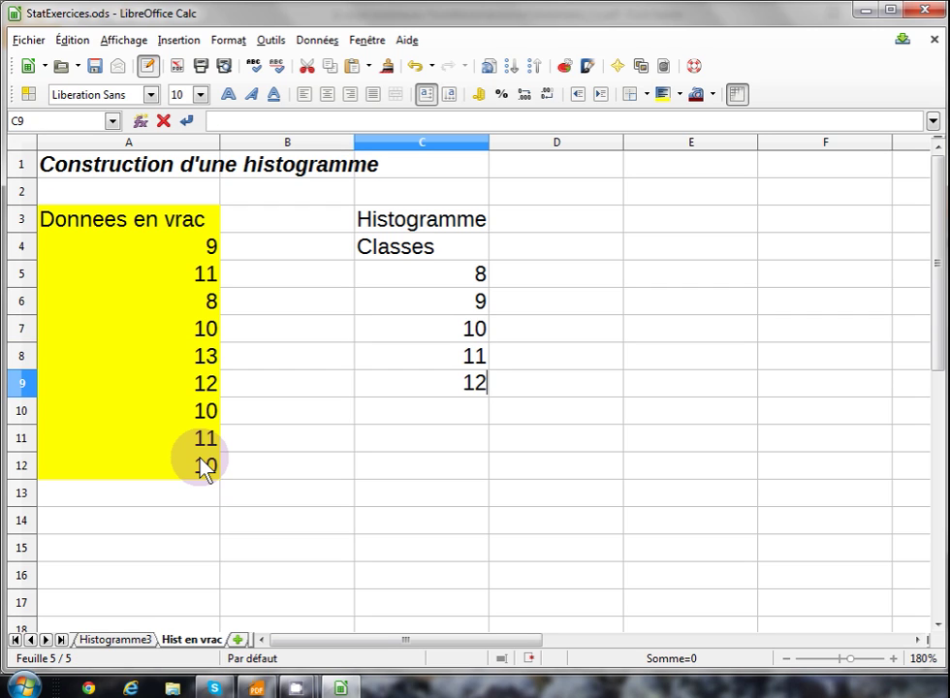
{"action": "key", "text": "Return"}
{"action": "type", "text": "13"}
{"action": "key", "text": "Return"}
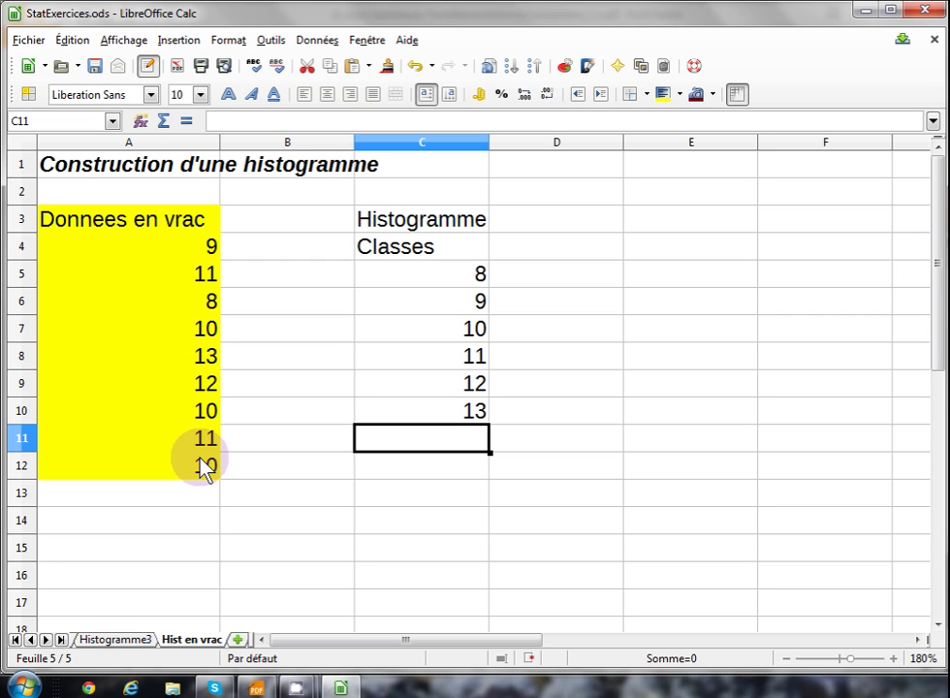
{"action": "type", "text": "14"}
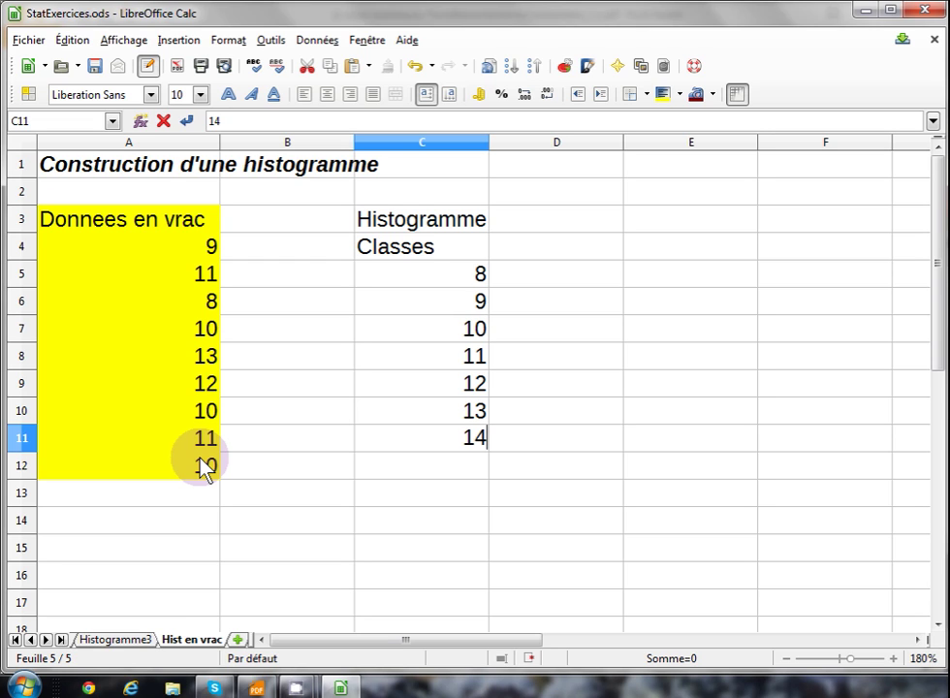
{"action": "key", "text": "Up"}
Step: Enter the heading "Effectifs" in cell D4, beside the "Classes" heading
{"action": "key", "text": "Up"}
{"action": "key", "text": "Up"}
{"action": "key", "text": "Up"}
{"action": "key", "text": "Up"}
{"action": "key", "text": "Up"}
{"action": "key", "text": "Up"}
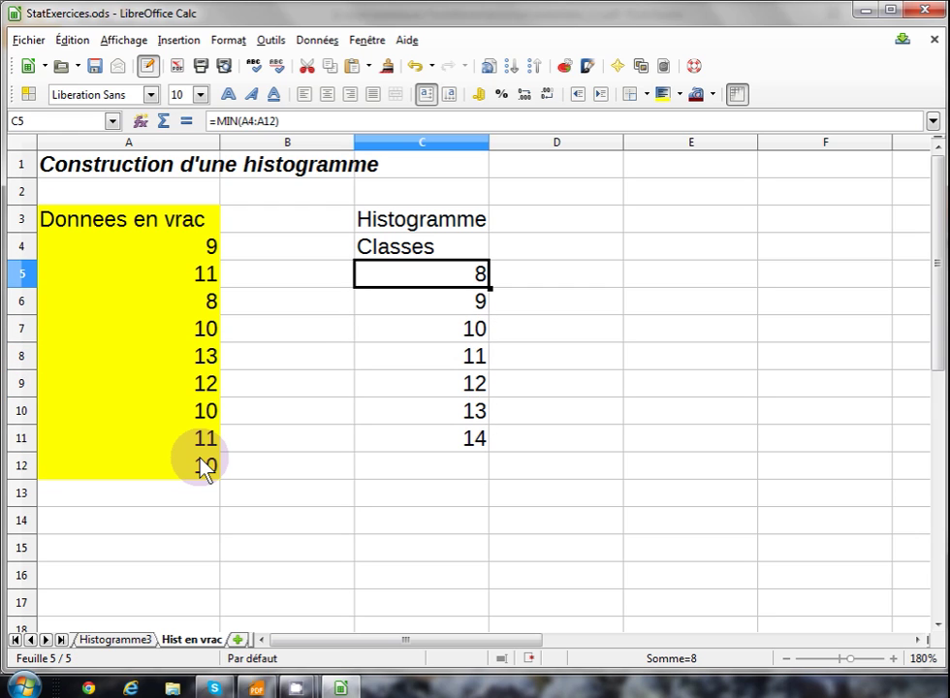
{"action": "key", "text": "Right"}
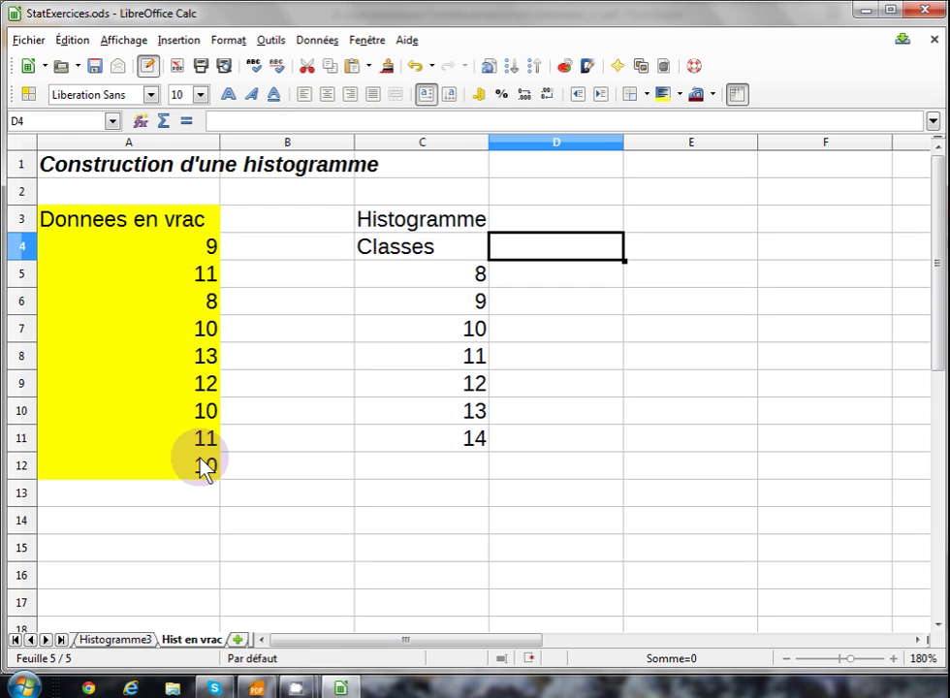
{"action": "type", "text": "Effictif"}
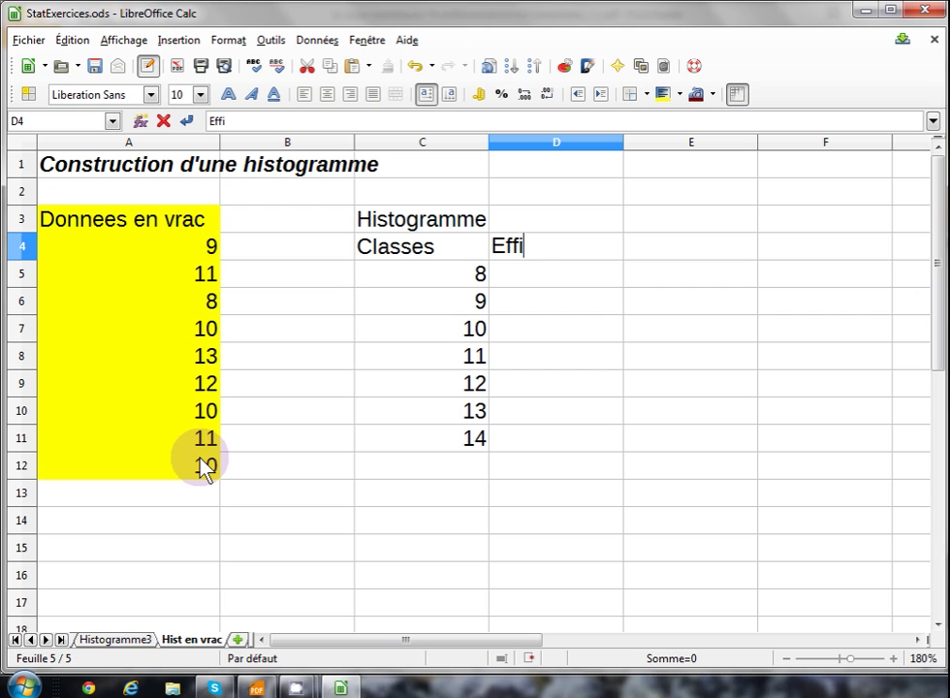
{"action": "key", "text": "BackSpace"}
{"action": "key", "text": "BackSpace"}
{"action": "key", "text": "BackSpace"}
{"action": "key", "text": "BackSpace"}
{"action": "key", "text": "BackSpace"}
{"action": "type", "text": "ectifs"}
{"action": "key", "text": "Return"}
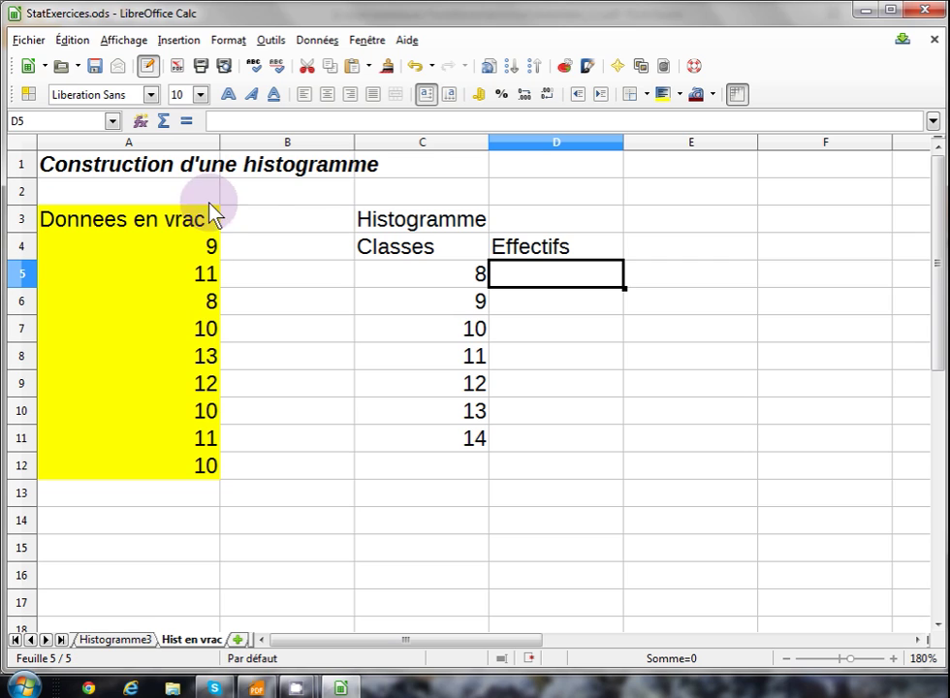
Step: Open the LibreOffice help and resize and reposition its window so the index can be read
{"action": "left_click", "coordinate": [401, 40]}
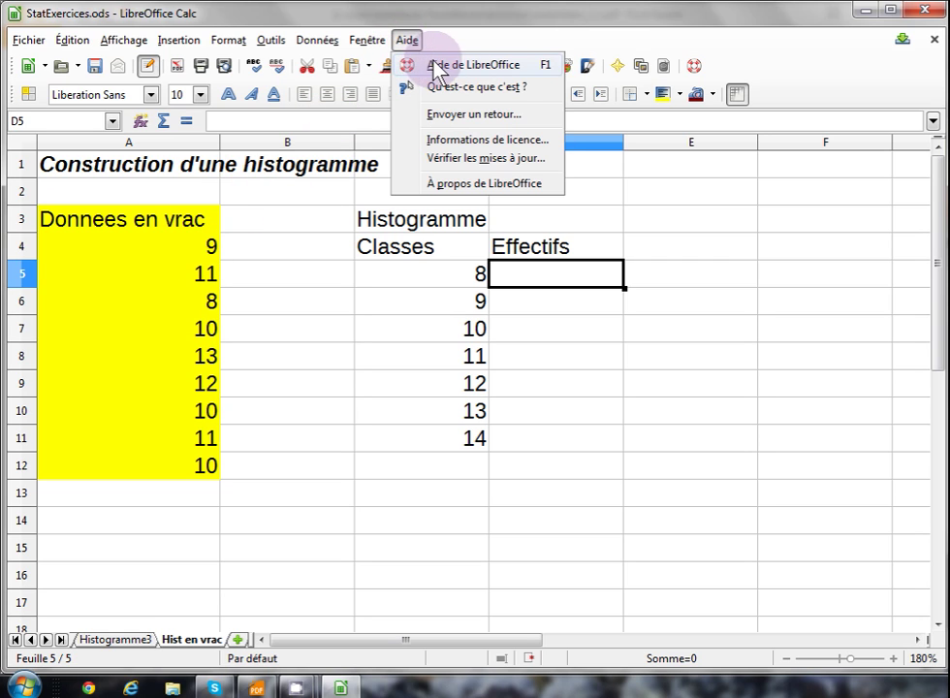
{"action": "left_click", "coordinate": [431, 66]}
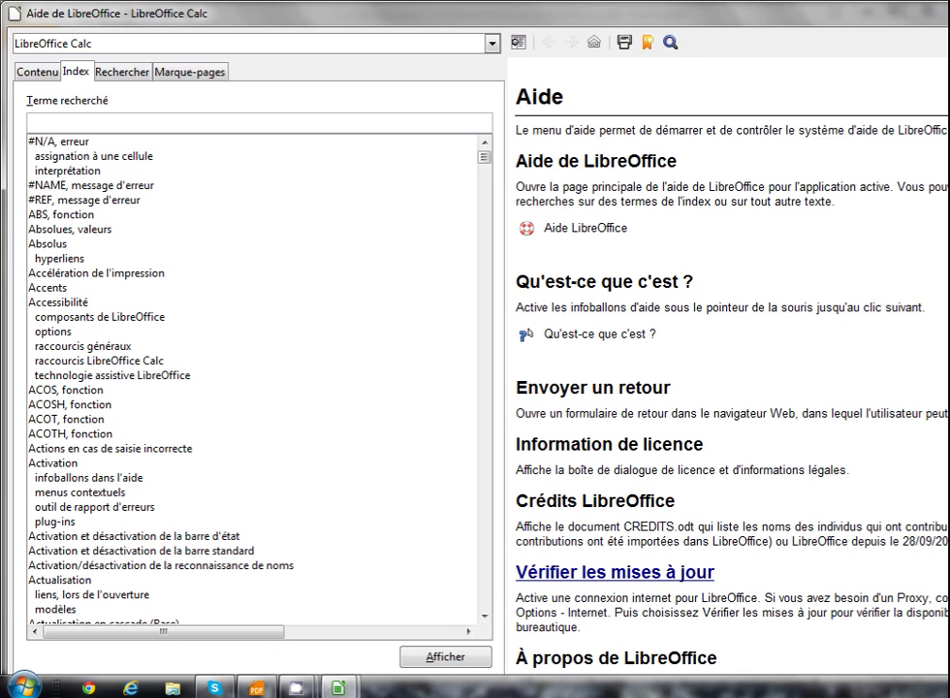
{"action": "double_click", "coordinate": [921, 21]}
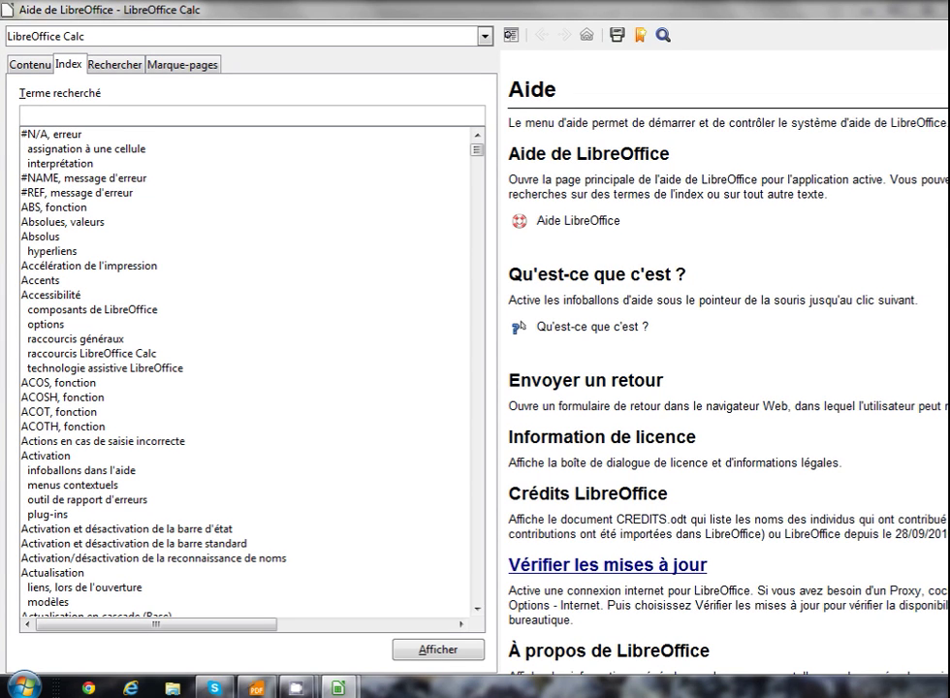
{"action": "key", "text": "super+Down"}
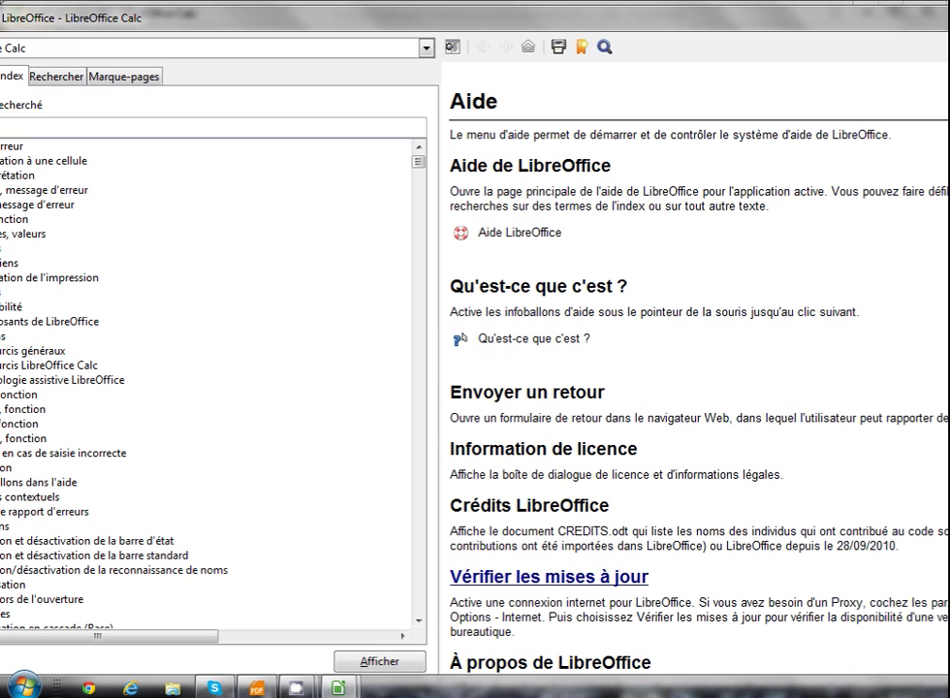
{"action": "left_click_drag", "start_coordinate": [945, 121], "coordinate": [916, 116]}
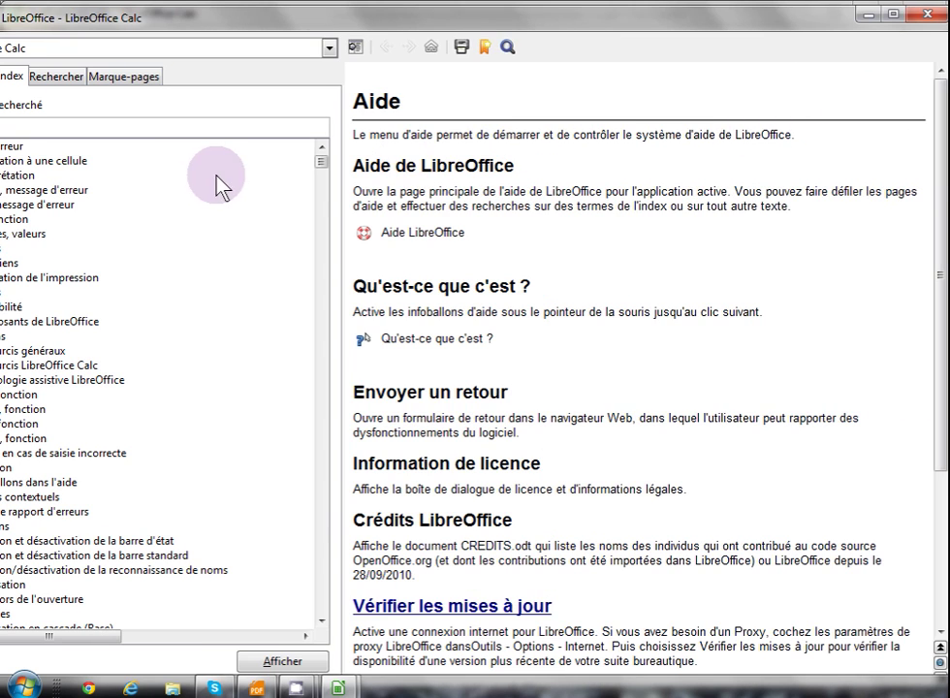
{"action": "left_click_drag", "start_coordinate": [137, 17], "coordinate": [214, 17]}
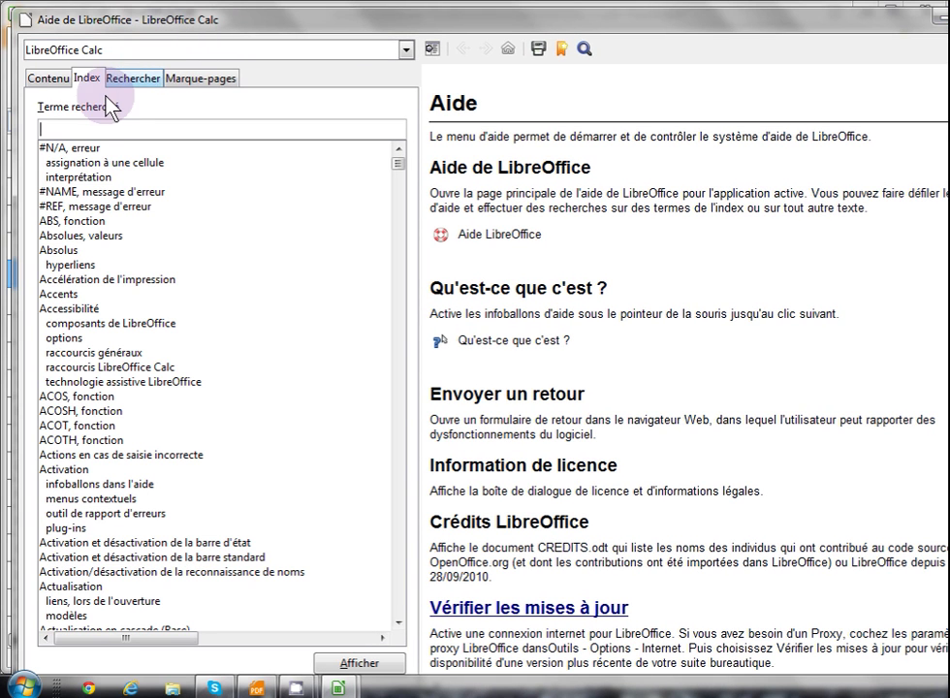
Step: Look up the NB.SI function in the help index, read its syntax and examples, and return to the spreadsheet
{"action": "left_click", "coordinate": [93, 128]}
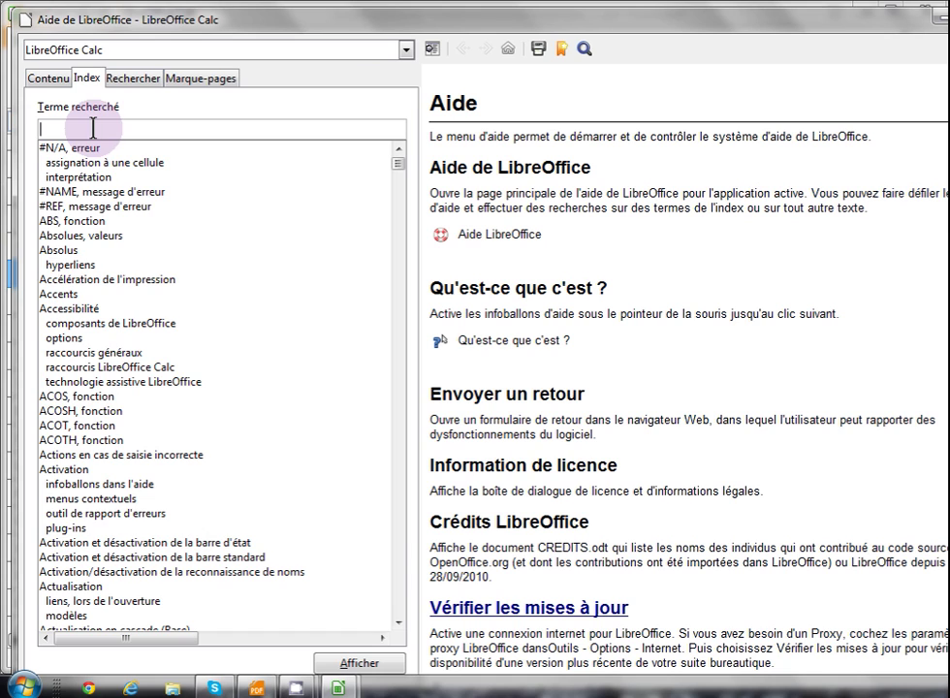
{"action": "type", "text": "NB.SI, fonction"}
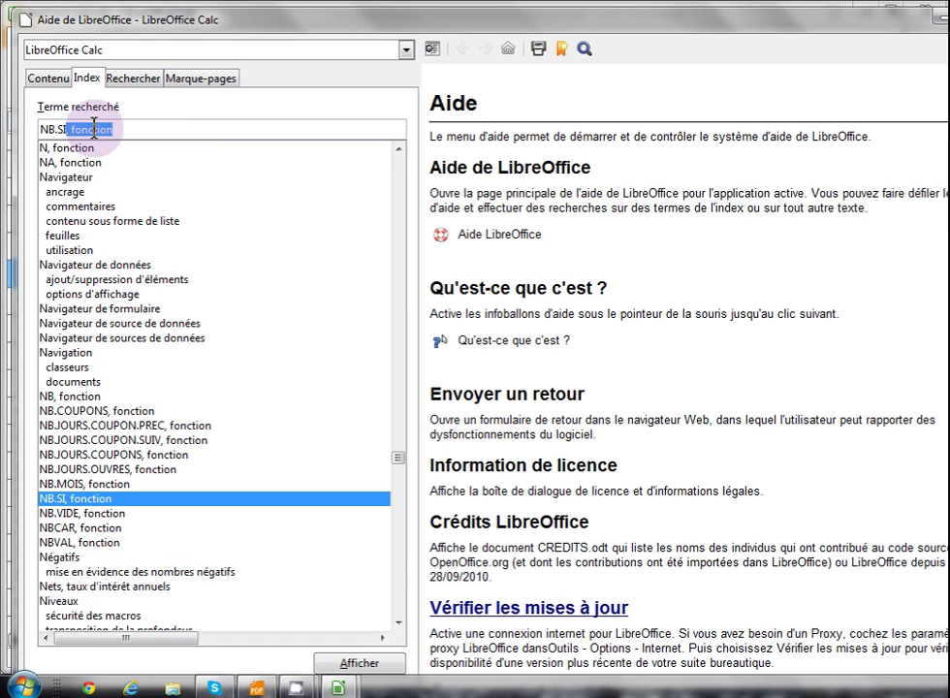
{"action": "key", "text": "Return"}
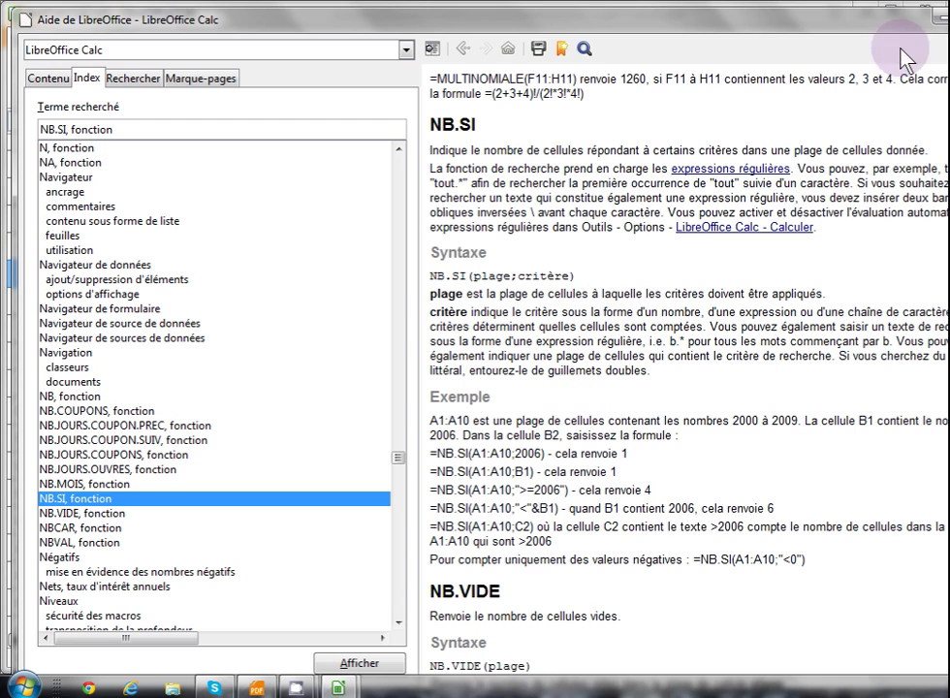
{"action": "key", "text": "alt+Tab"}
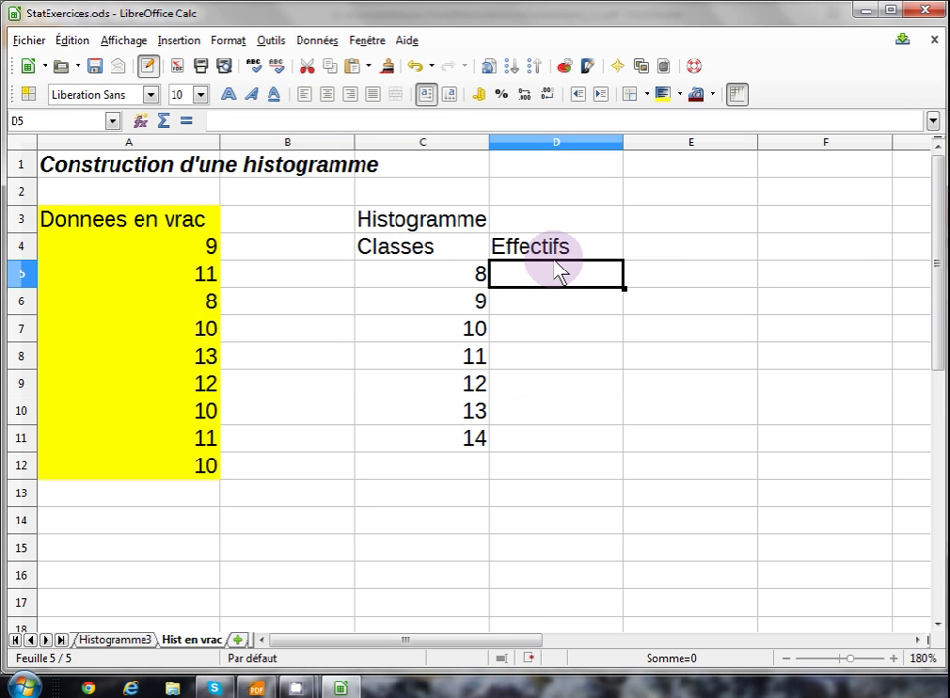
Step: Enter the formula =NB.SI(A4:A12;"="&C5) in D5 to count the raw data equal to the first class
{"action": "type", "text": "="}
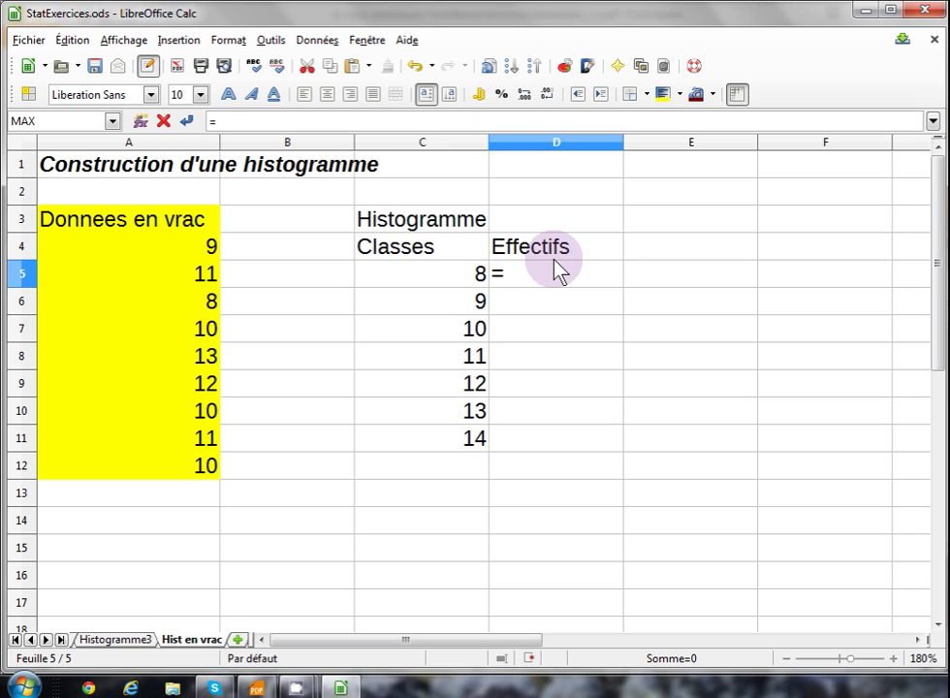
{"action": "type", "text": "nb.si("}
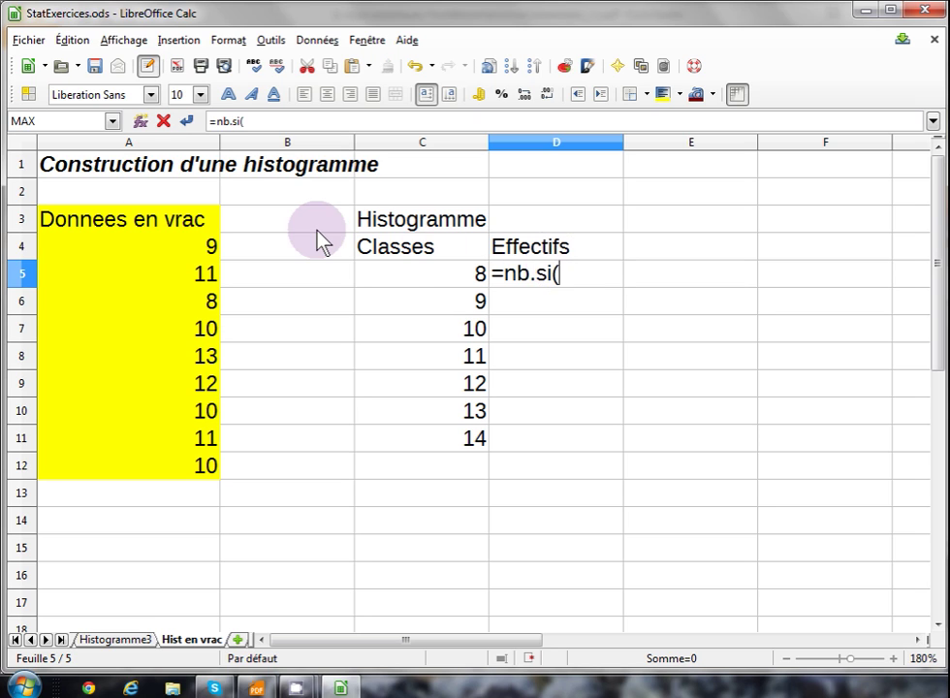
{"action": "left_click_drag", "start_coordinate": [206, 248], "coordinate": [196, 466]}
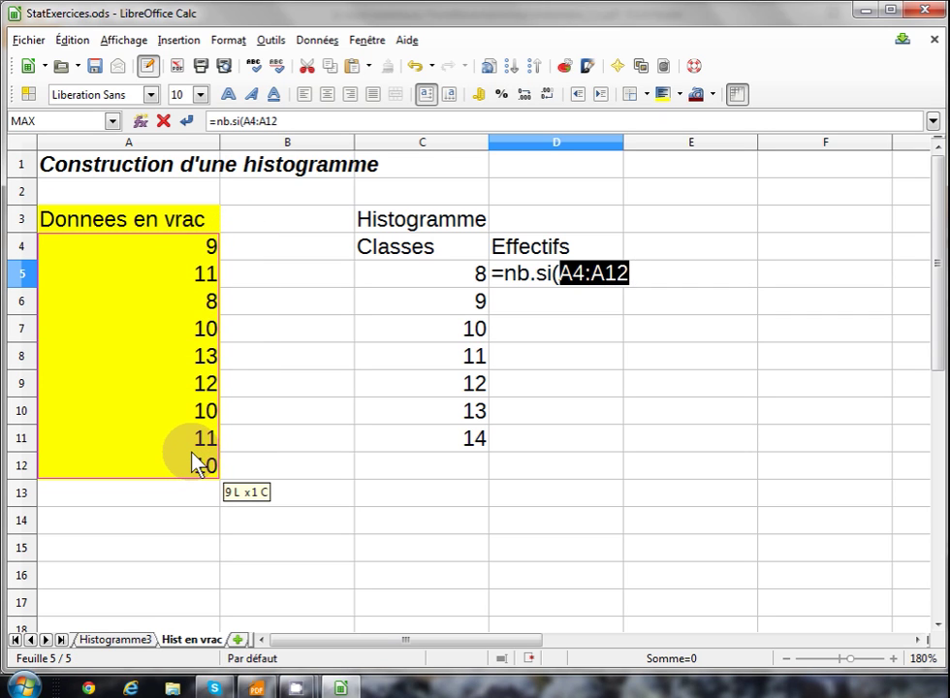
{"action": "type", "text": ","}
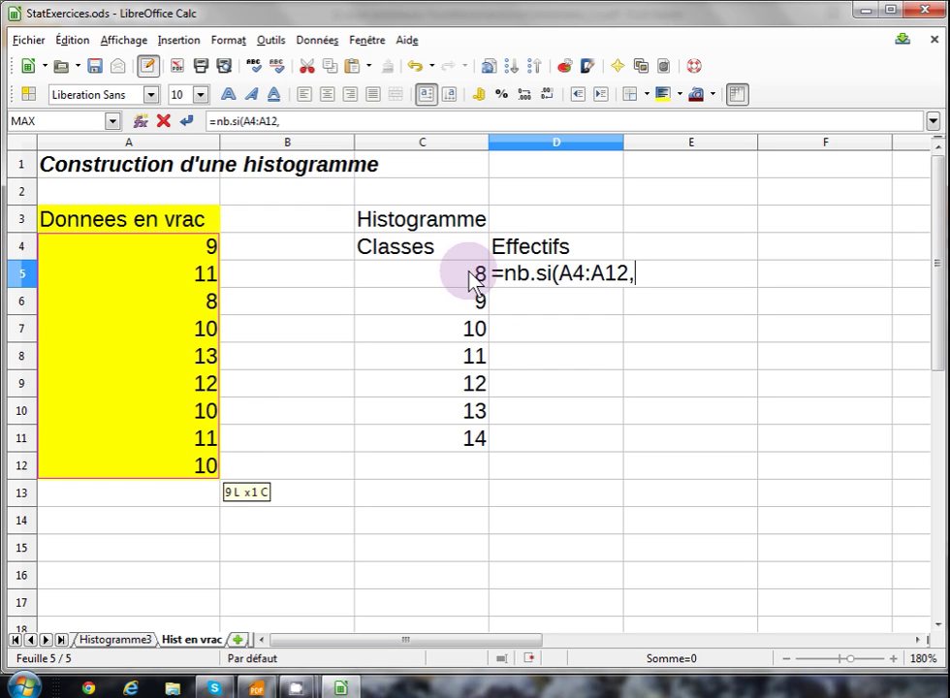
{"action": "type", "text": "\""}
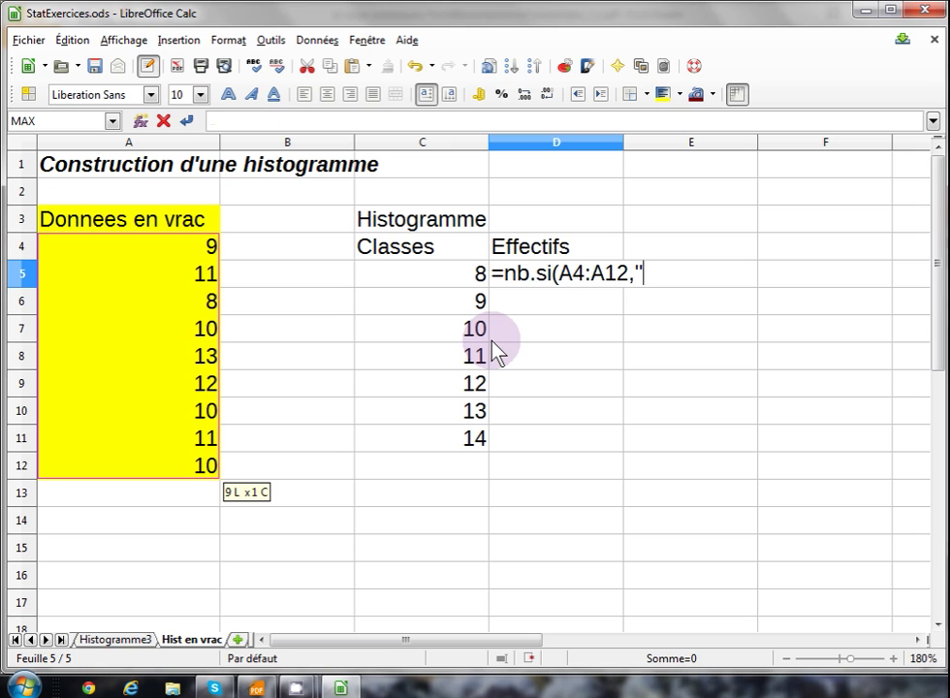
{"action": "type", "text": ";"}
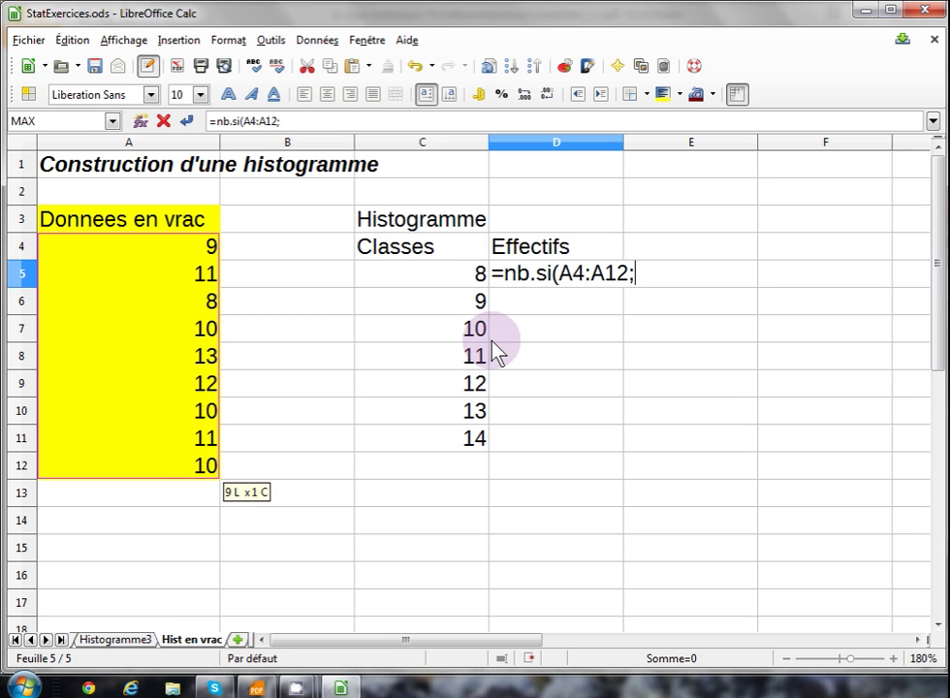
{"action": "type", "text": "\"=\""}
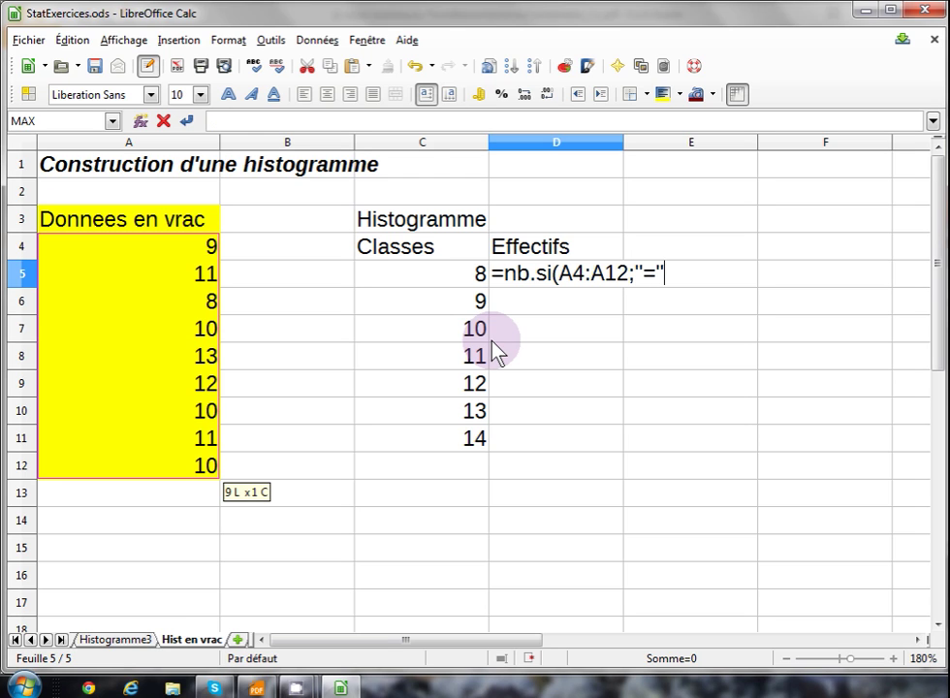
{"action": "type", "text": "&"}
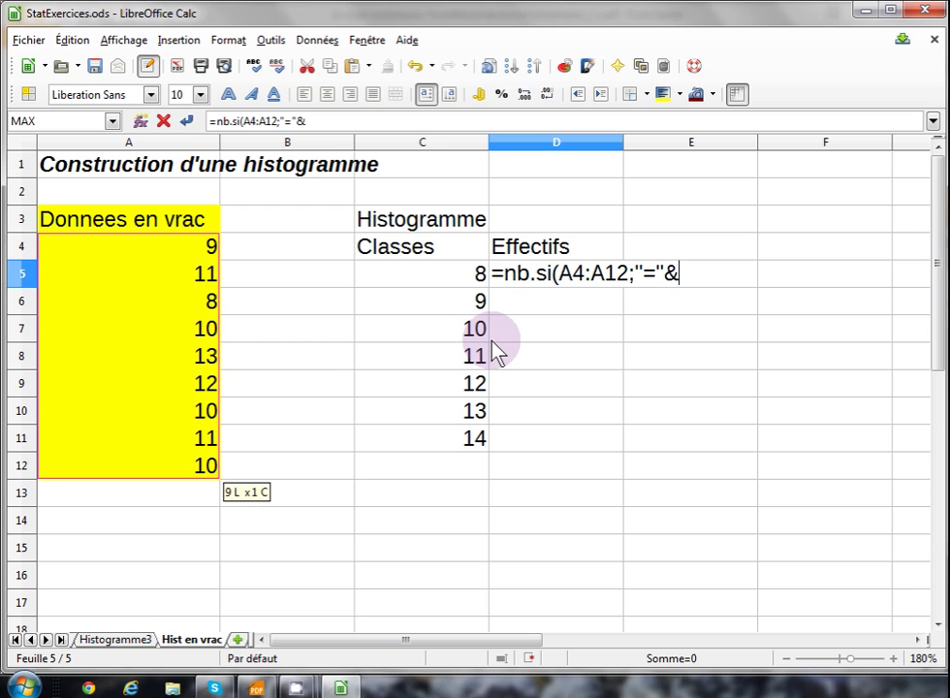
{"action": "left_click", "coordinate": [452, 274]}
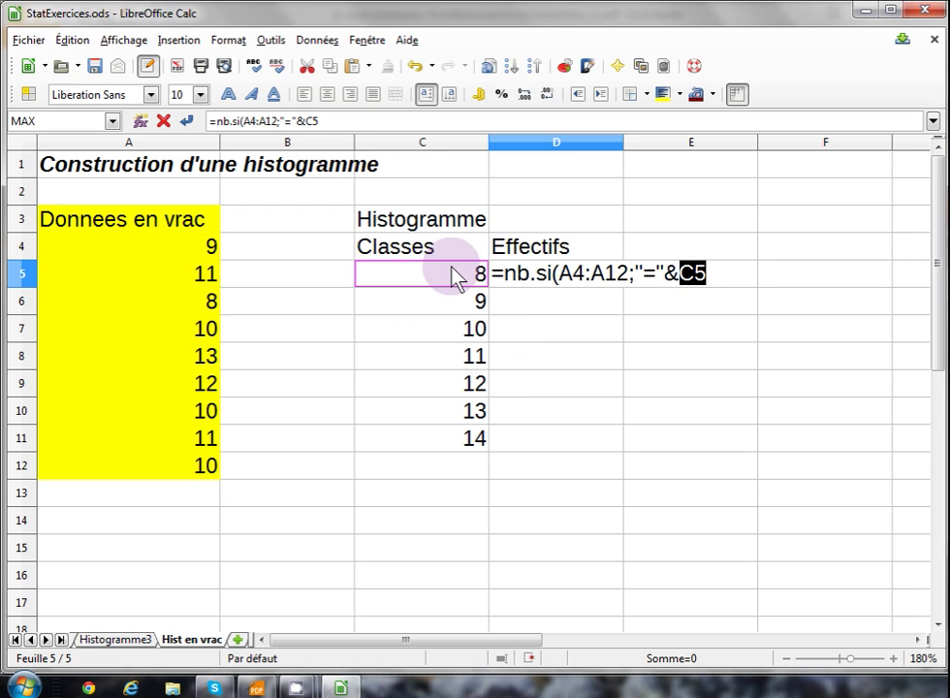
{"action": "type", "text": ")"}
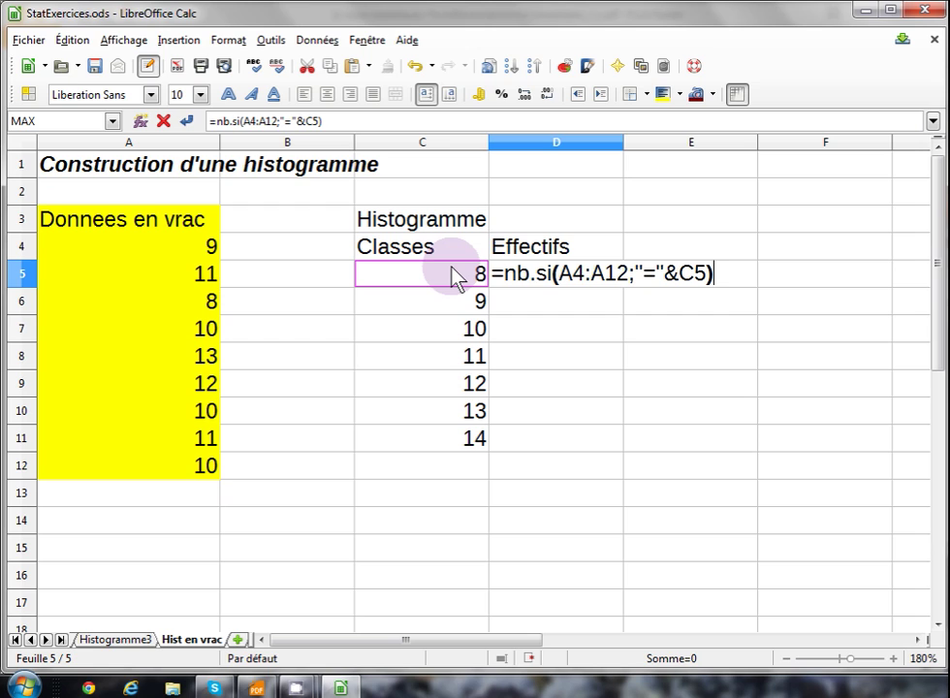
{"action": "key", "text": "Return"}
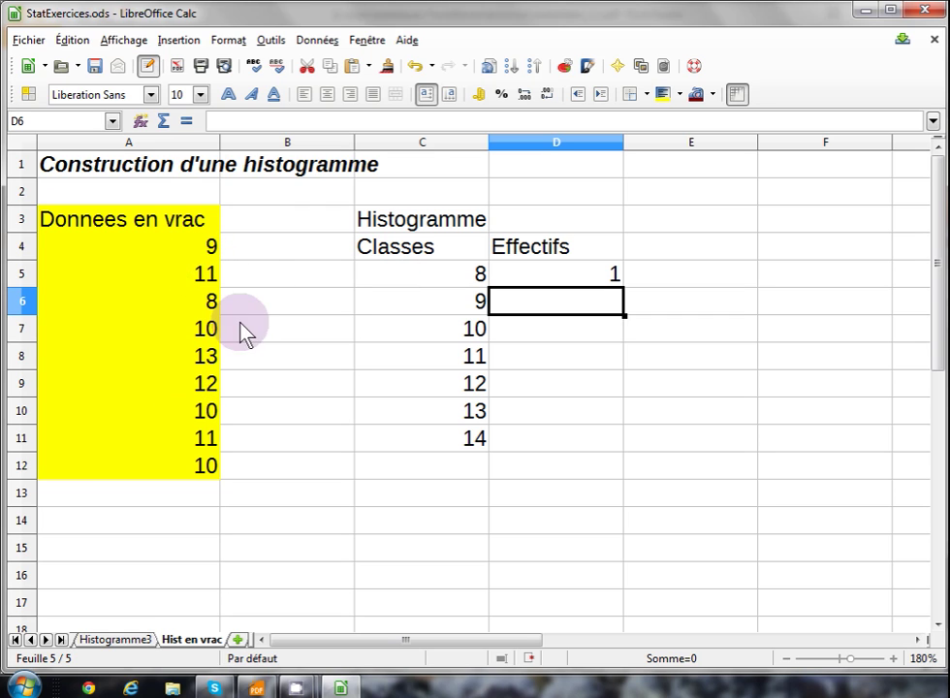
Step: Fill the NB.SI formula from D5 down to D11 and inspect the references copied into D6
{"action": "left_click", "coordinate": [507, 280]}
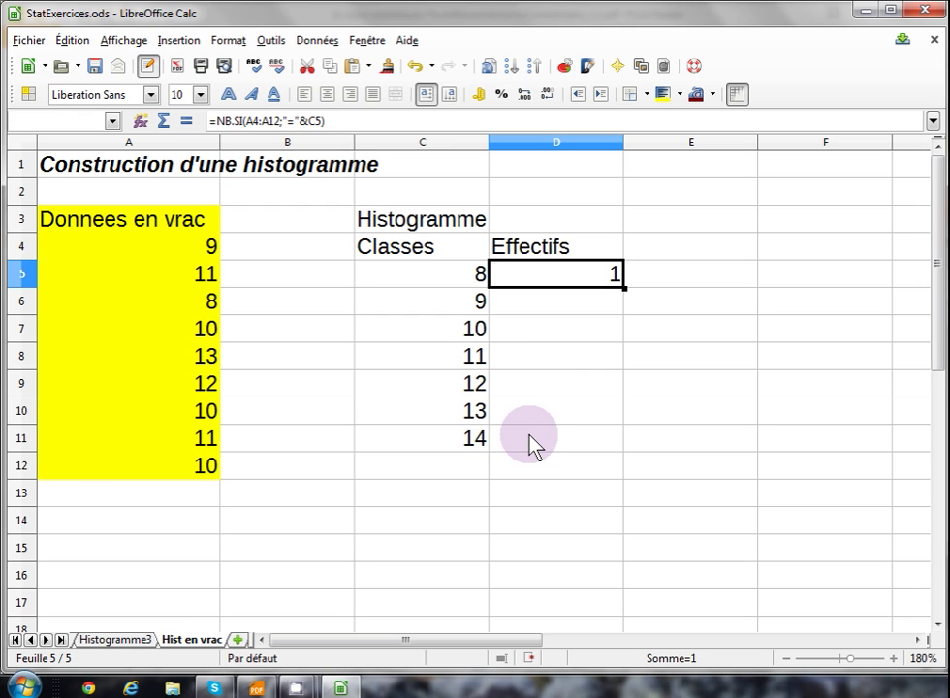
{"action": "left_click", "coordinate": [530, 443], "text": "shift"}
{"action": "key", "text": "ctrl+d"}
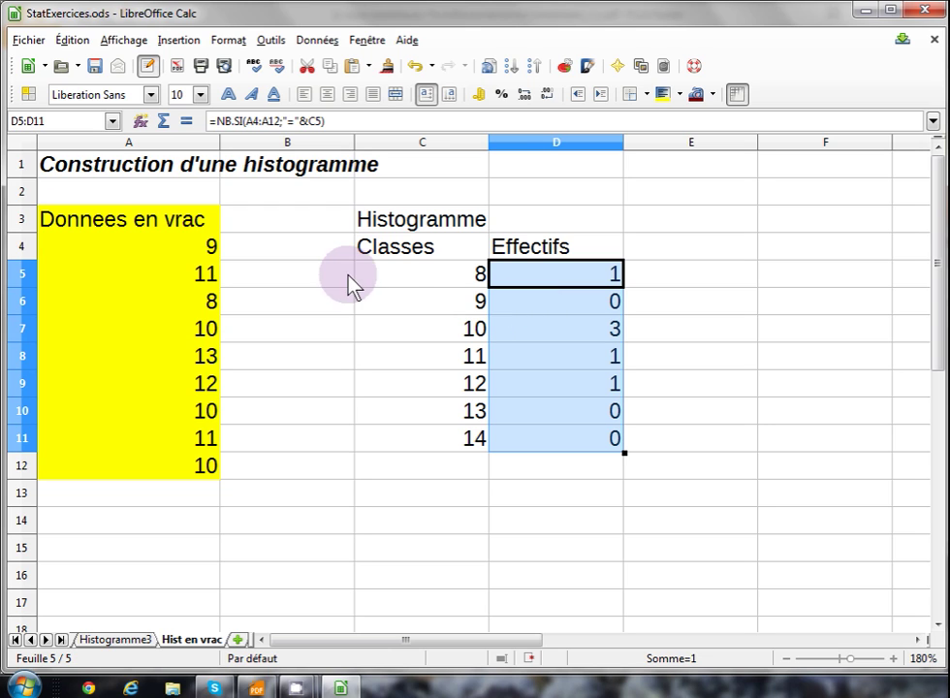
{"action": "double_click", "coordinate": [544, 301]}
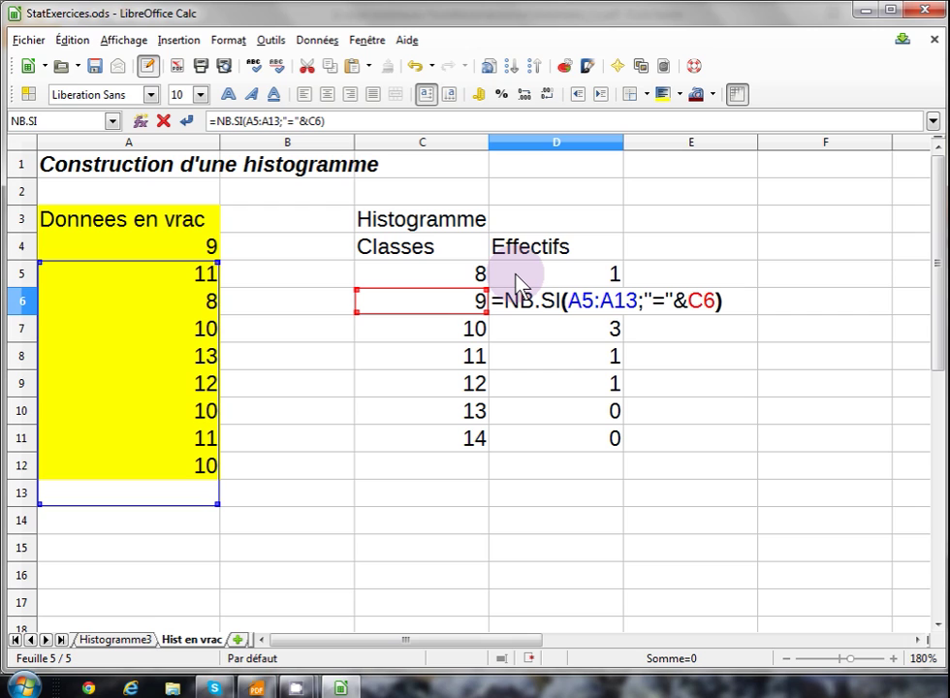
{"action": "key", "text": "Return"}
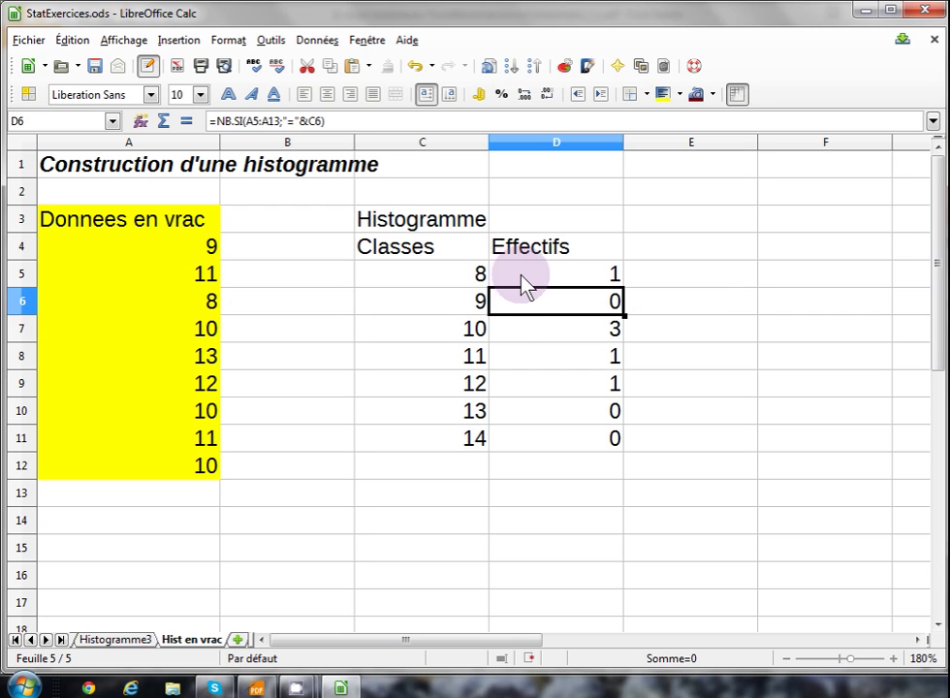
Step: Make the data range in D5's formula absolute, as $A$4:$A$12
{"action": "left_click", "coordinate": [521, 276]}
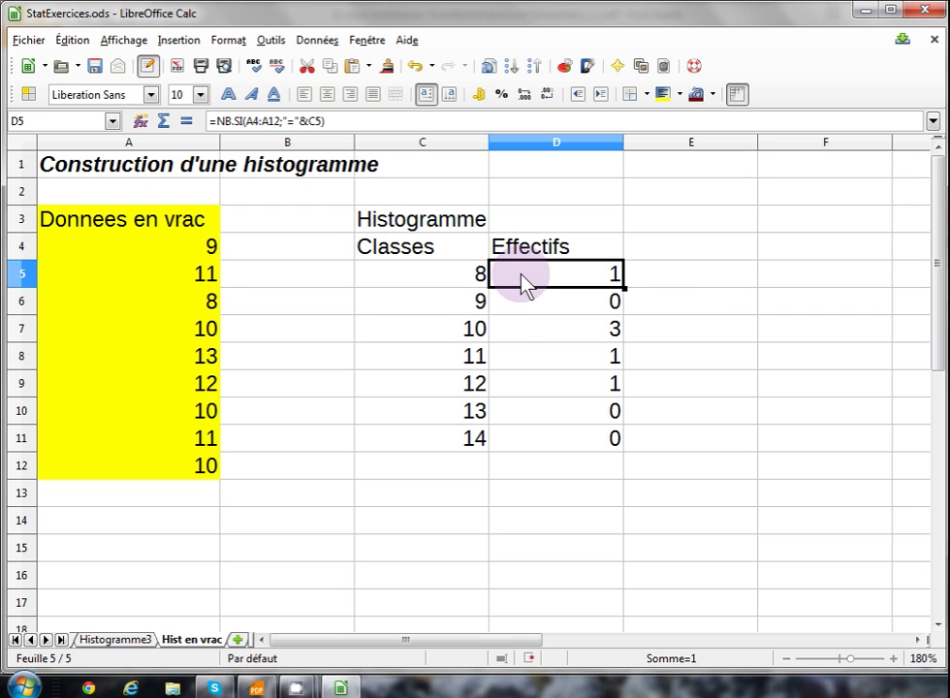
{"action": "double_click", "coordinate": [521, 281]}
{"action": "left_click_drag", "start_coordinate": [570, 274], "coordinate": [639, 274]}
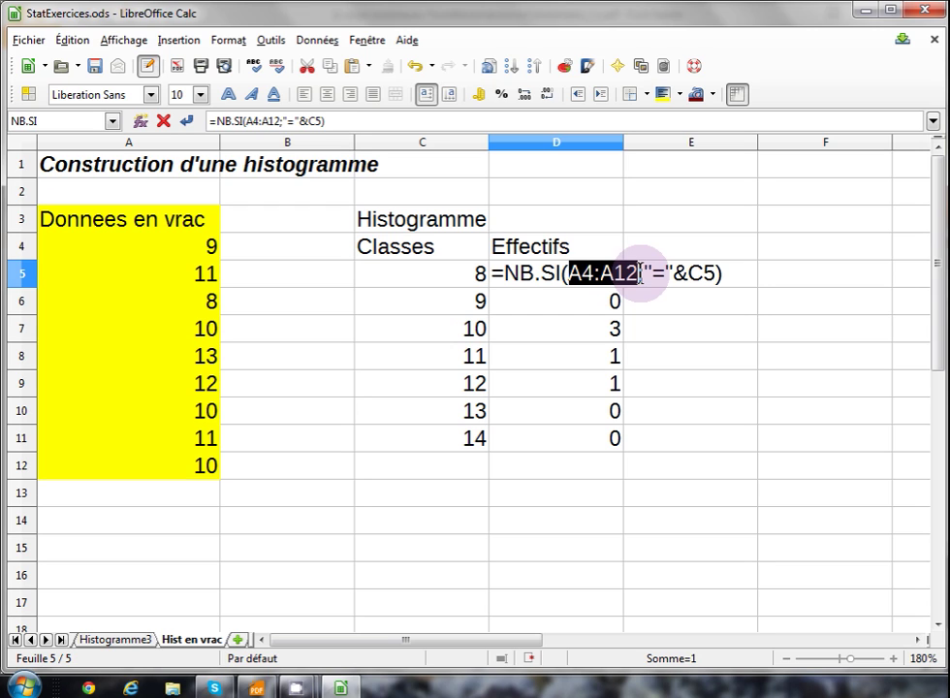
{"action": "key", "text": "F4"}
{"action": "key", "text": "Return"}
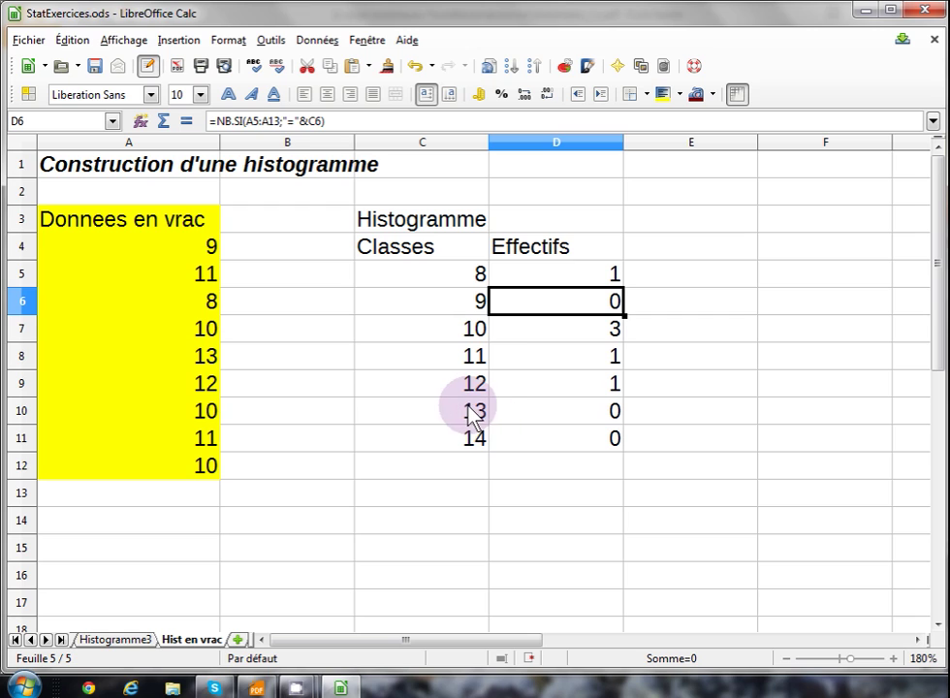
Step: Fill the absolute-range NB.SI formula from D5 down to D10 and clear cell D11
{"action": "left_click", "coordinate": [564, 274]}
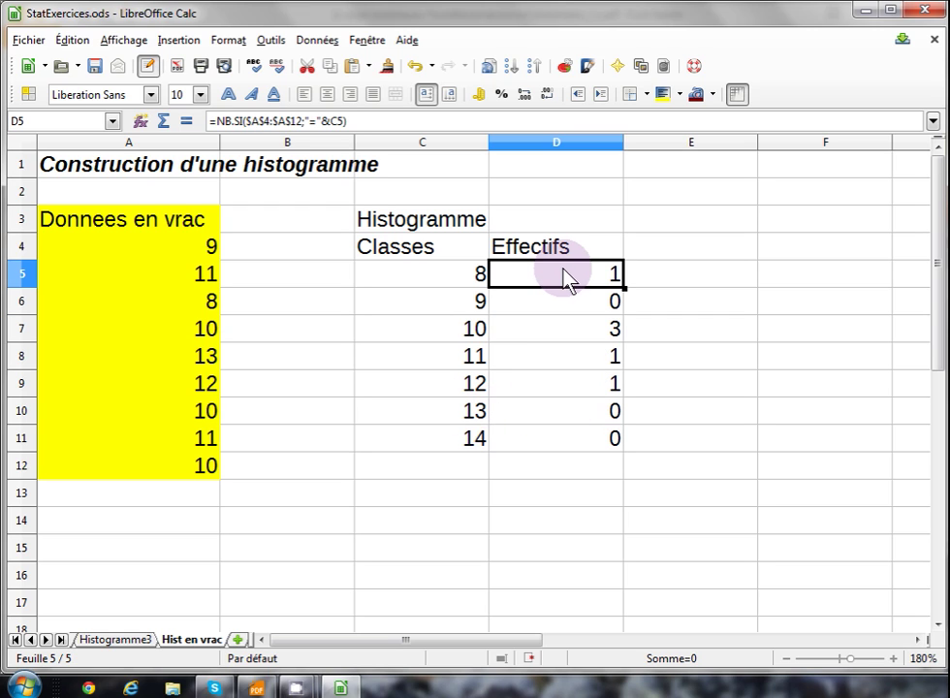
{"action": "left_click", "coordinate": [586, 418], "text": "shift"}
{"action": "key", "text": "ctrl+d"}
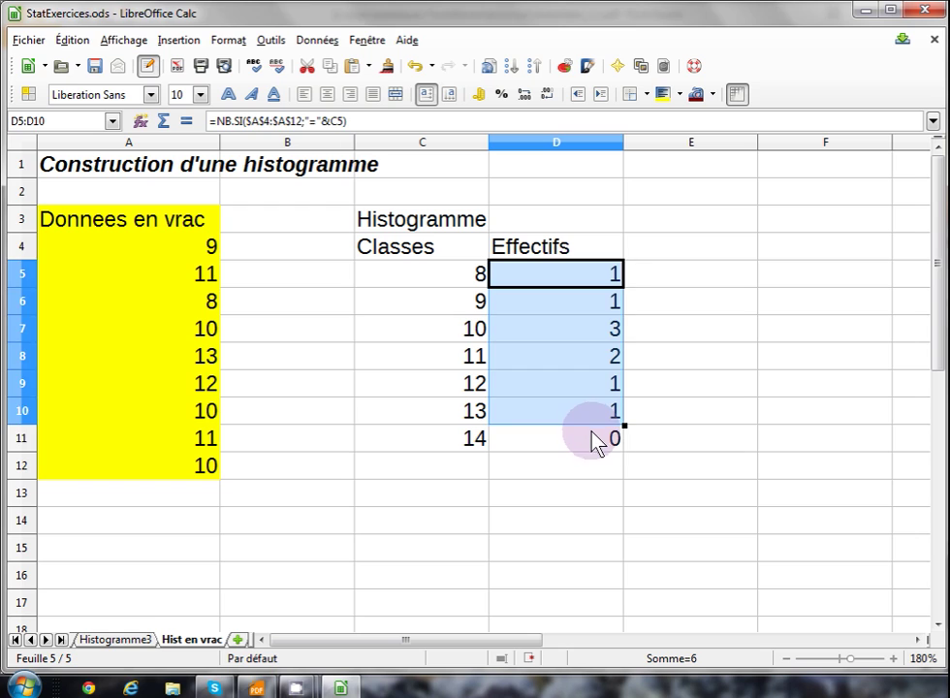
{"action": "left_click", "coordinate": [594, 436]}
{"action": "key", "text": "Delete"}
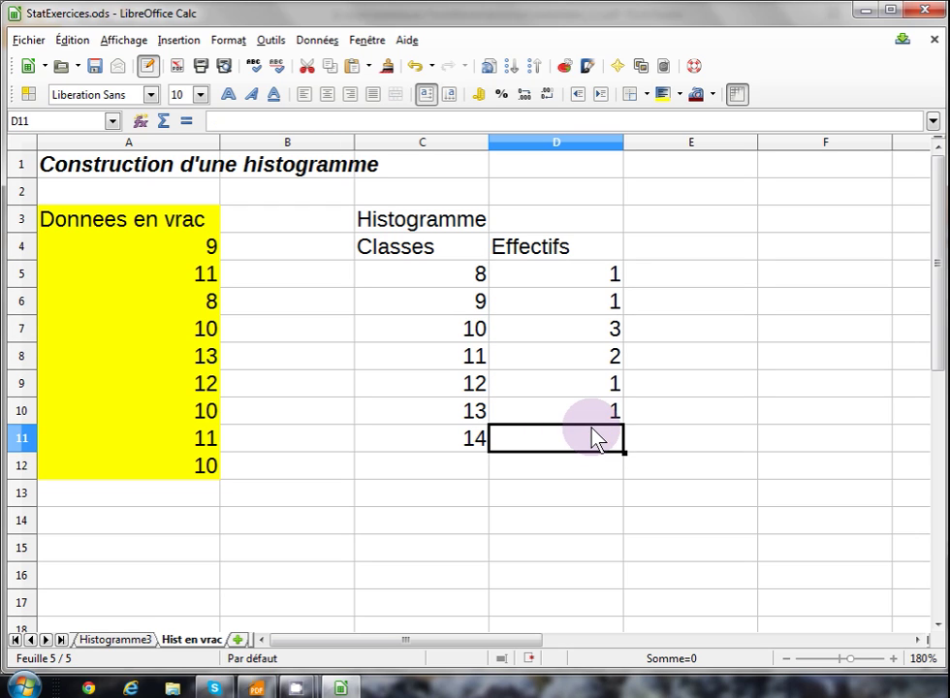
{"action": "key", "text": "Up"}
{"action": "key", "text": "Up"}
{"action": "key", "text": "Up"}
{"action": "key", "text": "Up"}
{"action": "key", "text": "Up"}
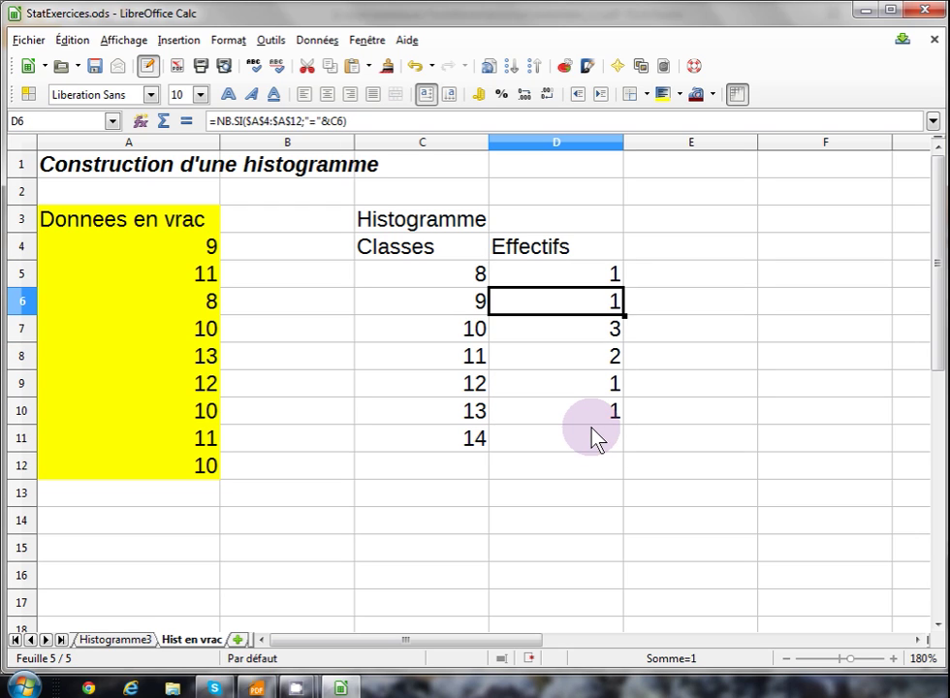
Step: Enter the label "totale" in C12 below the classes and make it italic
{"action": "key", "text": "Down"}
{"action": "key", "text": "Down"}
{"action": "key", "text": "Down"}
{"action": "key", "text": "Down"}
{"action": "key", "text": "Down"}
{"action": "key", "text": "Down"}
{"action": "key", "text": "Left"}
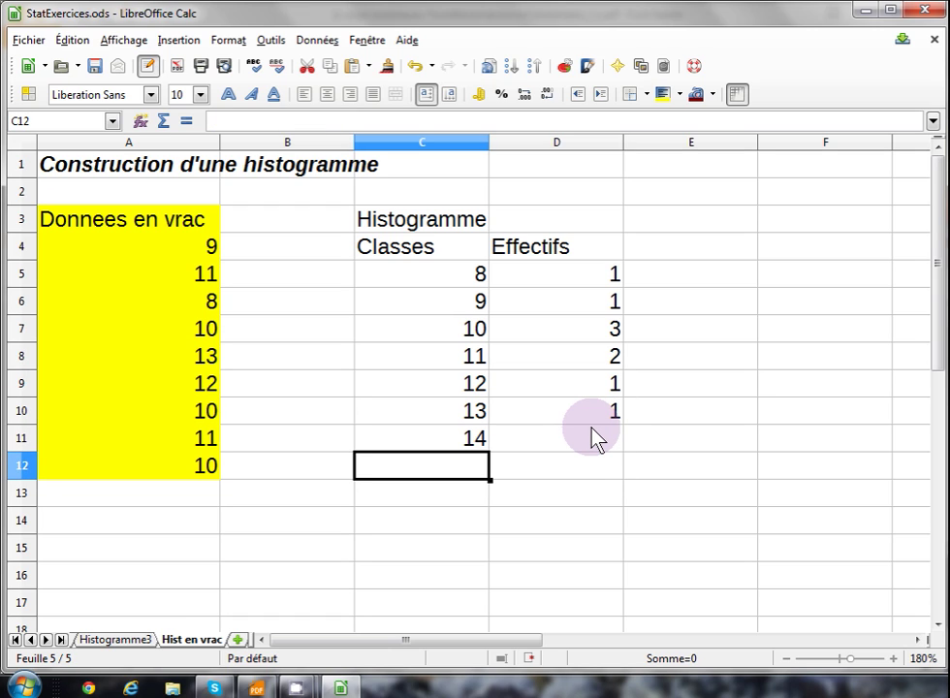
{"action": "type", "text": "totale"}
{"action": "key", "text": "Return"}
{"action": "key", "text": "Up"}
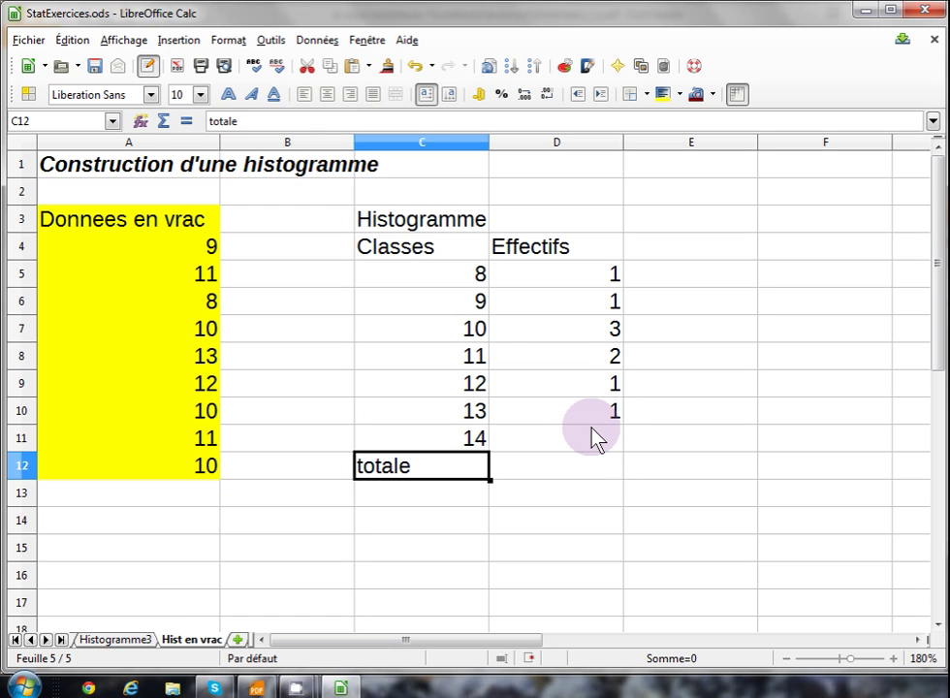
{"action": "left_click", "coordinate": [251, 94]}
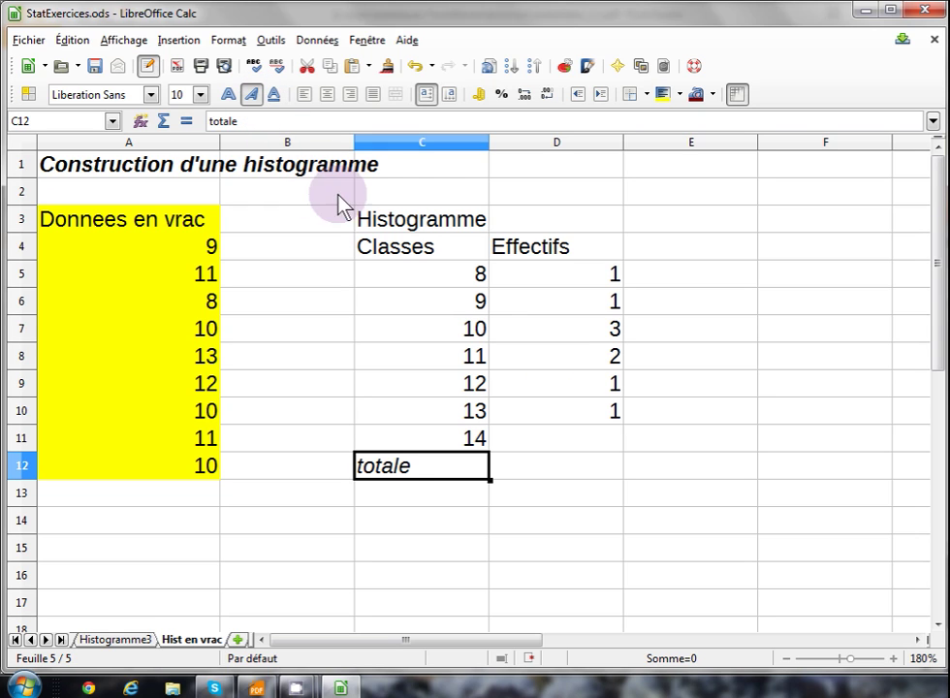
Step: Total the class frequencies in D12 with a SOMME formula over the Effectifs values above
{"action": "left_click", "coordinate": [541, 465]}
{"action": "type", "text": "=som"}
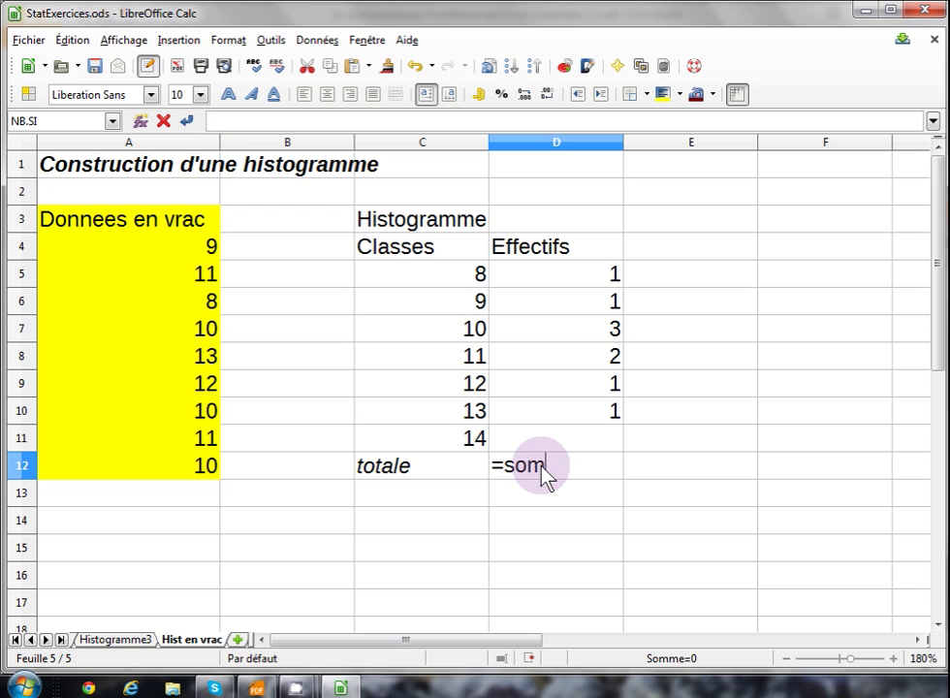
{"action": "type", "text": "me("}
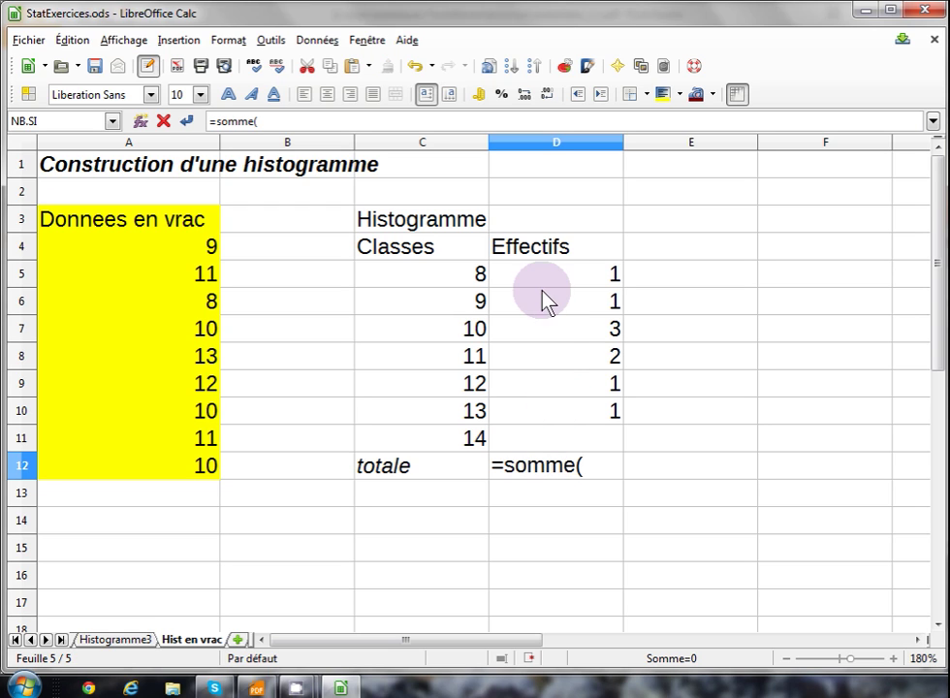
{"action": "left_click_drag", "start_coordinate": [546, 292], "coordinate": [569, 411]}
{"action": "key", "text": "Return"}
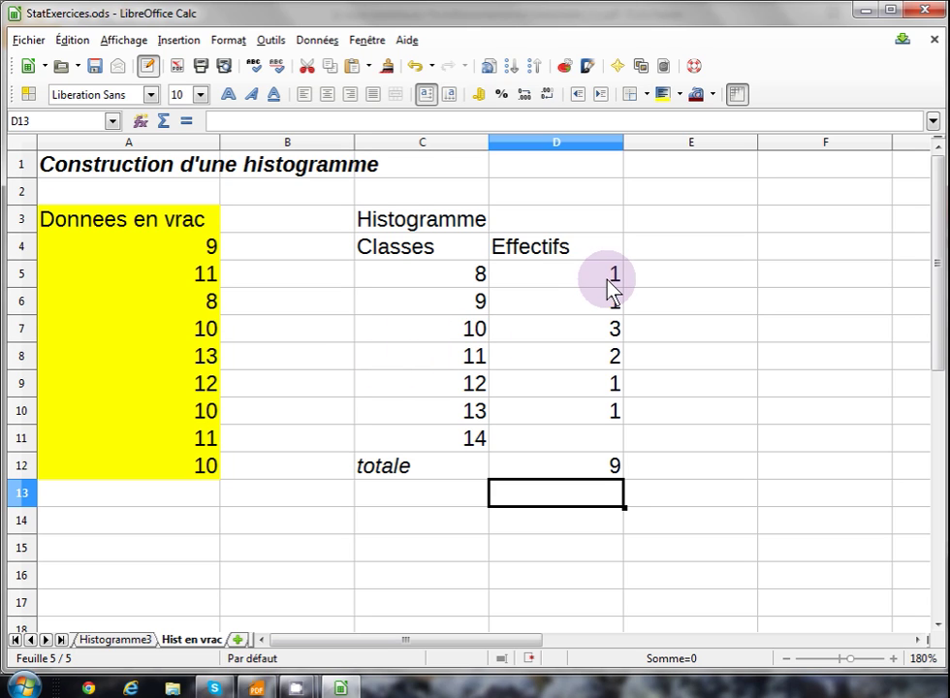
Step: Enter the heading "Amplitudes" in E4, beside the "Effectifs" heading
{"action": "left_click", "coordinate": [668, 235]}
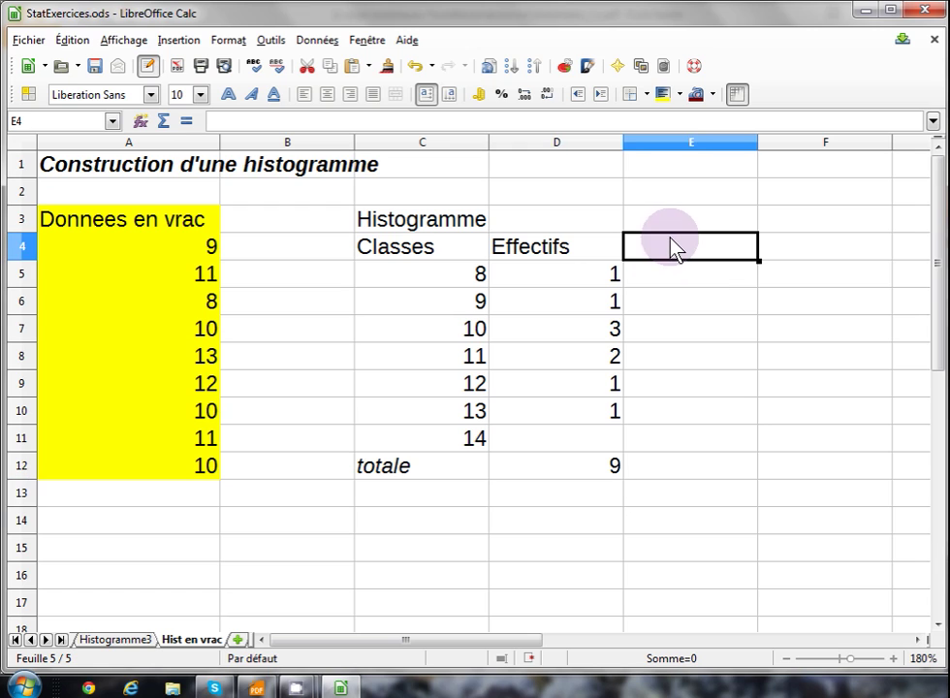
{"action": "type", "text": "Amplitudes"}
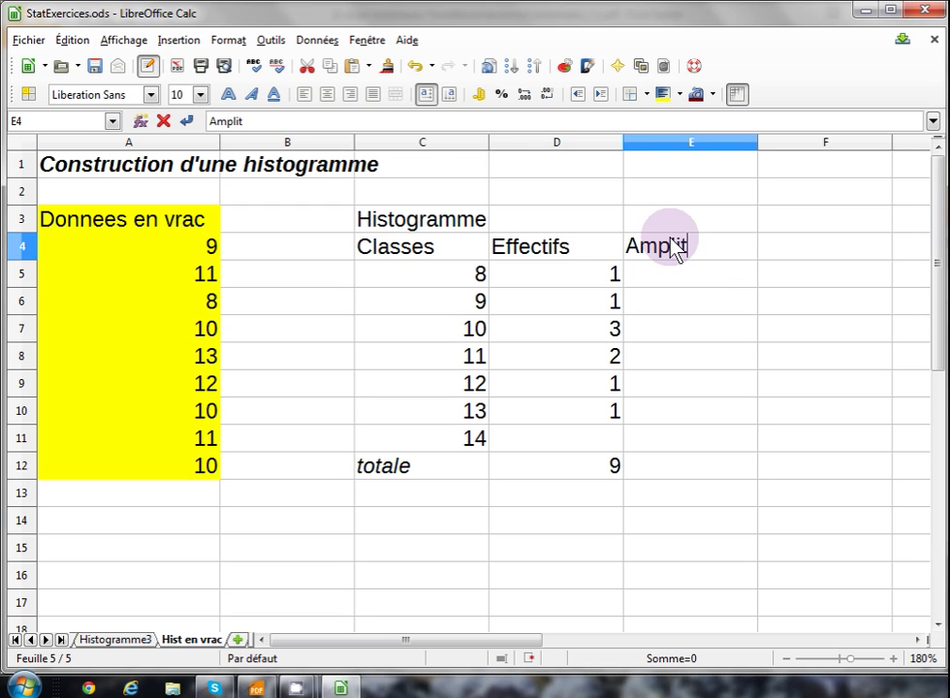
{"action": "key", "text": "Return"}
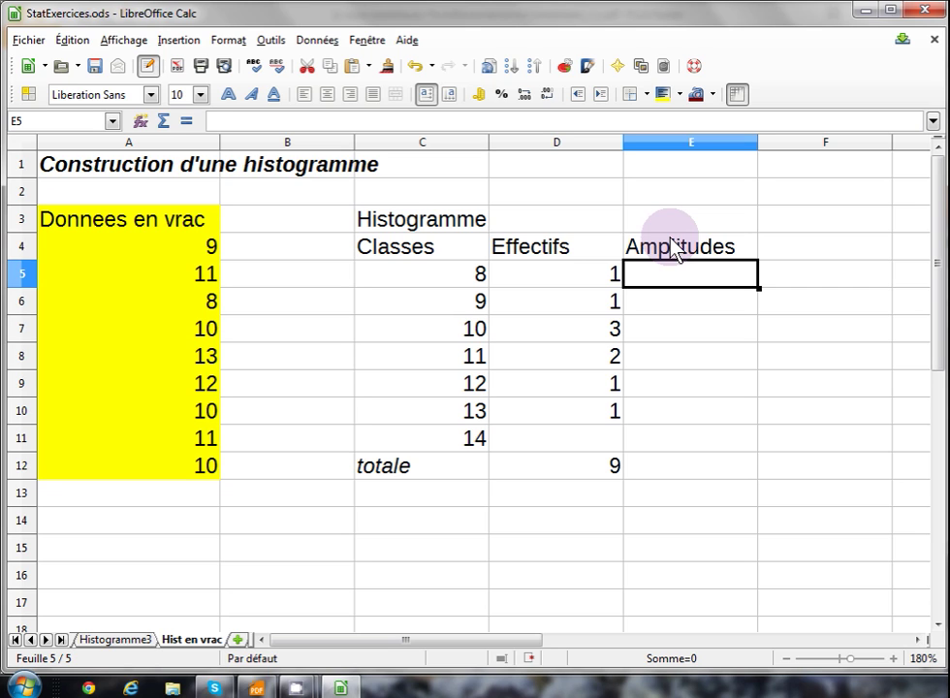
Step: Calculate the first class width in E5 with =C6-C5 and fill the formula down to E10
{"action": "type", "text": "="}
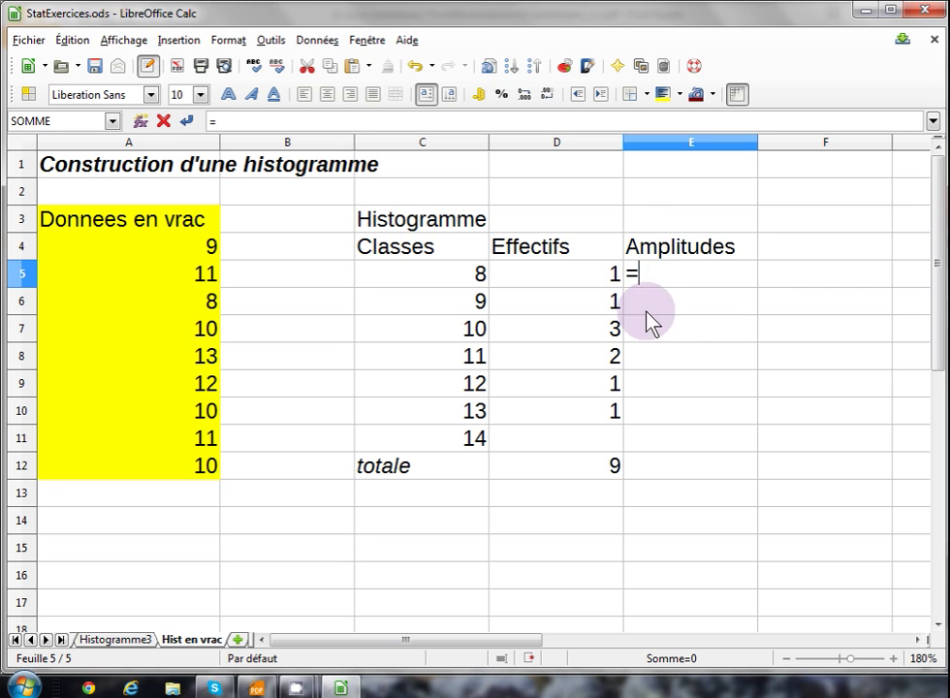
{"action": "left_click", "coordinate": [464, 302]}
{"action": "type", "text": "-"}
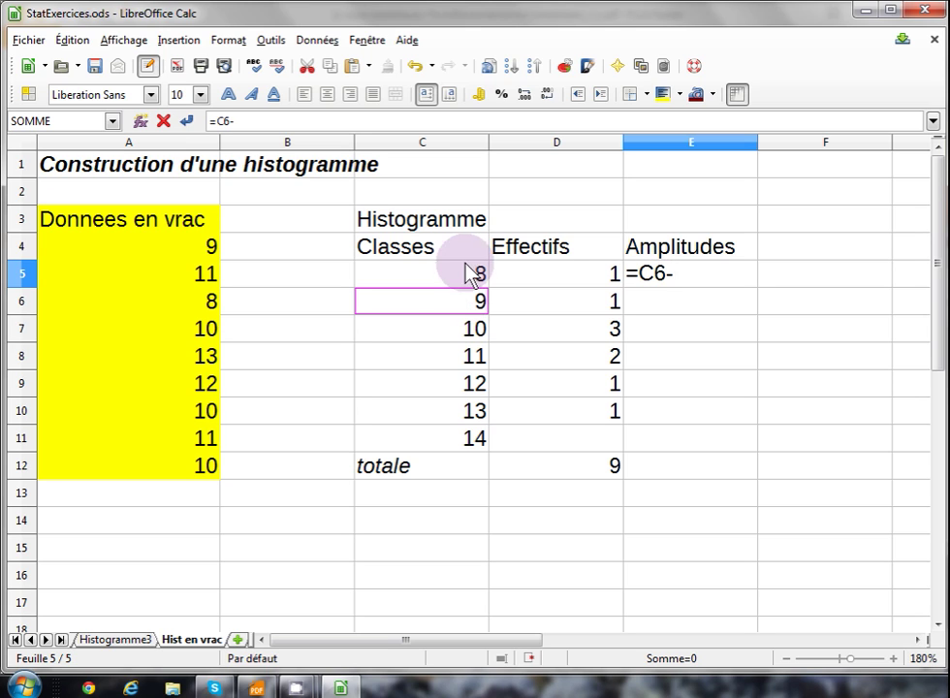
{"action": "left_click", "coordinate": [466, 268]}
{"action": "key", "text": "Return"}
{"action": "key", "text": "Up"}
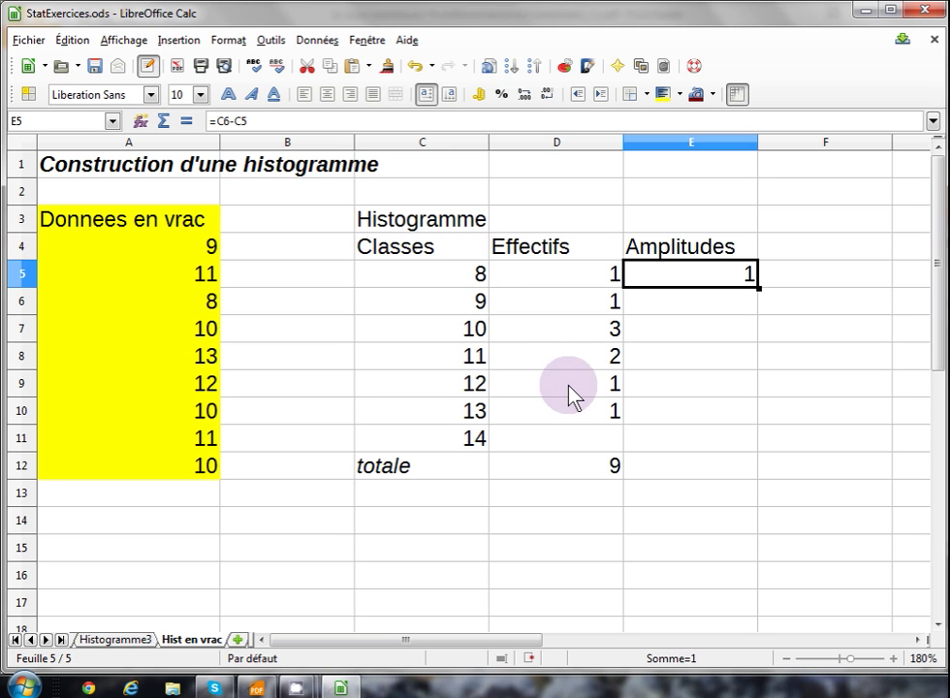
{"action": "left_click", "coordinate": [649, 417], "text": "shift"}
{"action": "key", "text": "ctrl+d"}
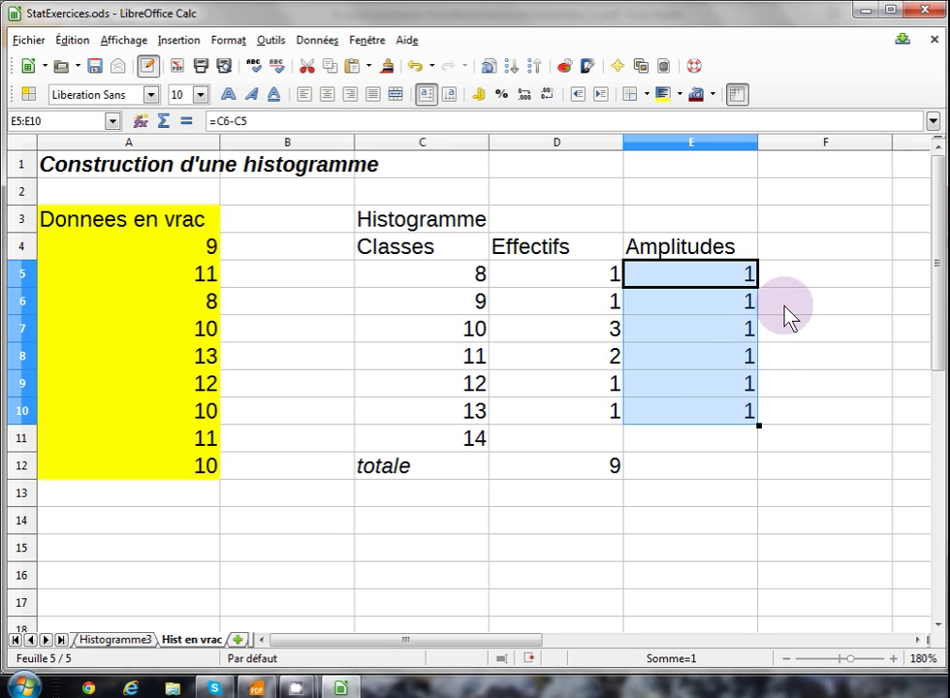
Step: Enter the heading "Densite" in F4, beside the "Amplitudes" heading
{"action": "left_click", "coordinate": [792, 252]}
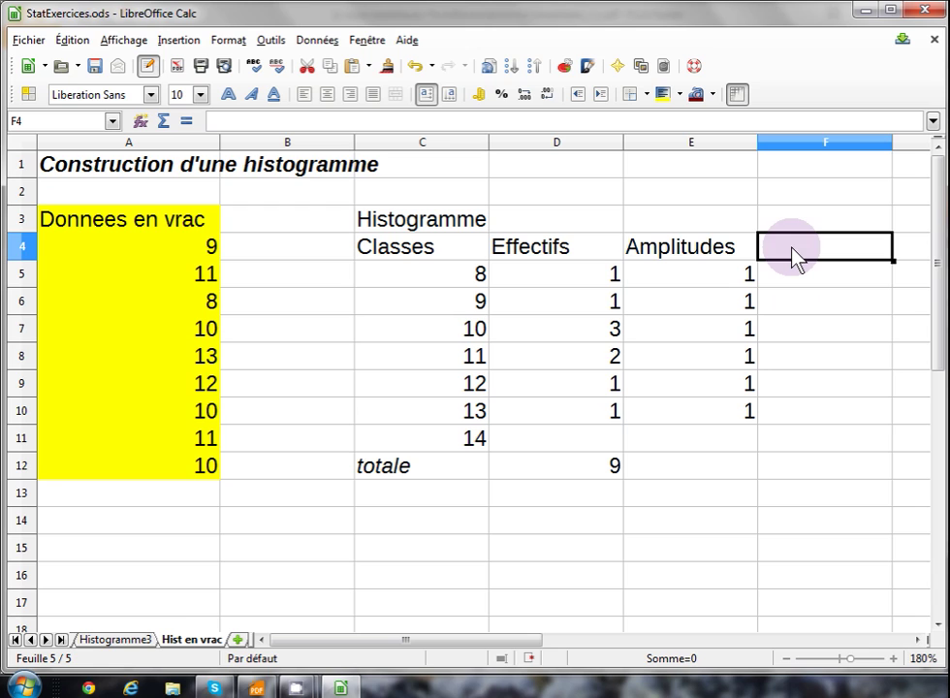
{"action": "type", "text": "Densite"}
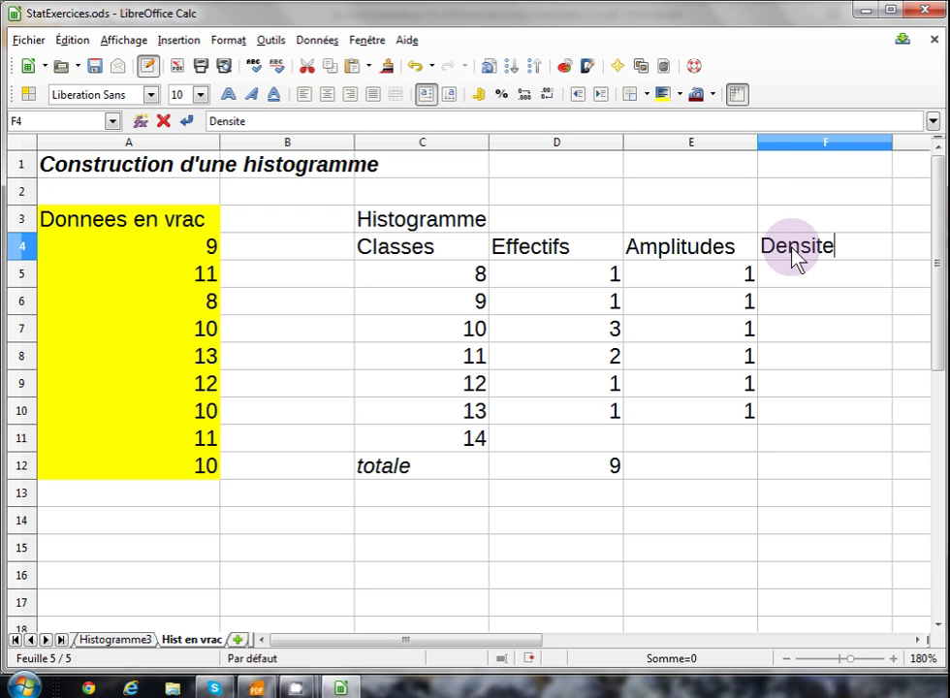
{"action": "key", "text": "Return"}
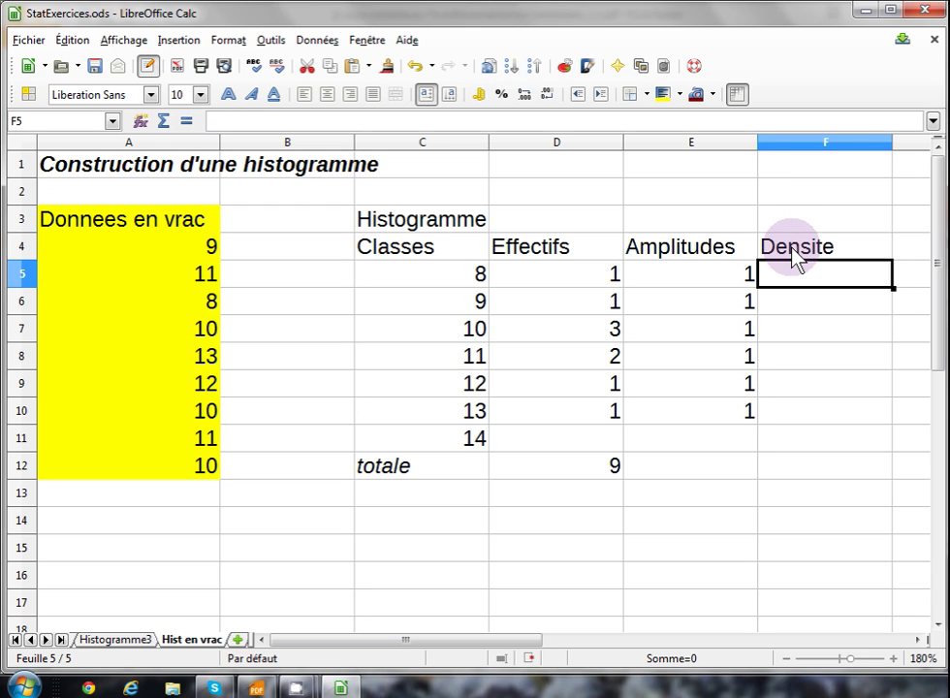
Step: Calculate the first class density in F5 with =(D5/$D$12)/E5, keeping the reference to the total absolute
{"action": "type", "text": "="}
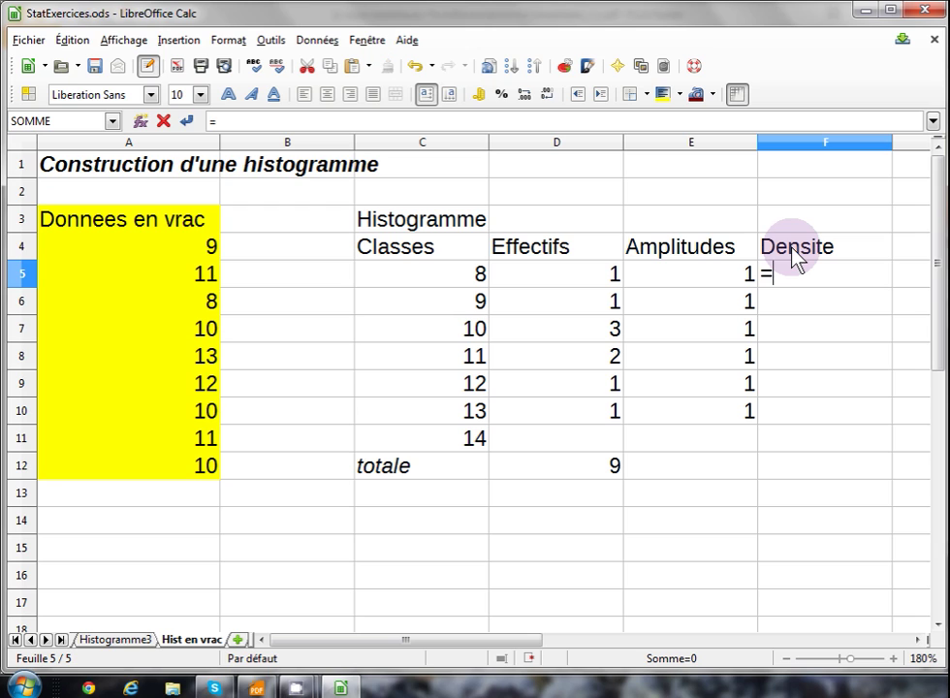
{"action": "type", "text": "("}
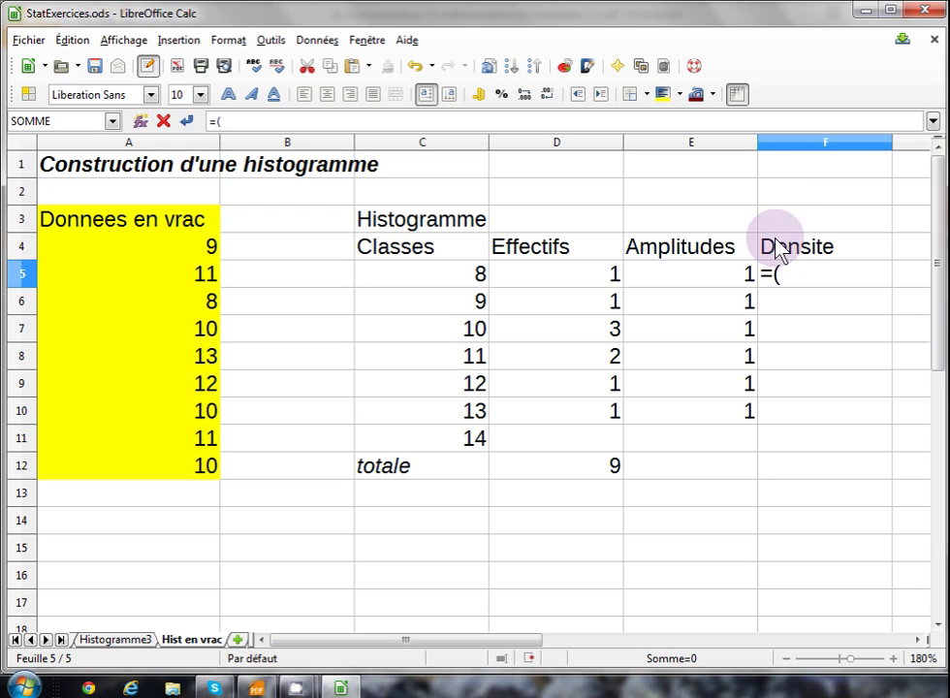
{"action": "left_click", "coordinate": [572, 289]}
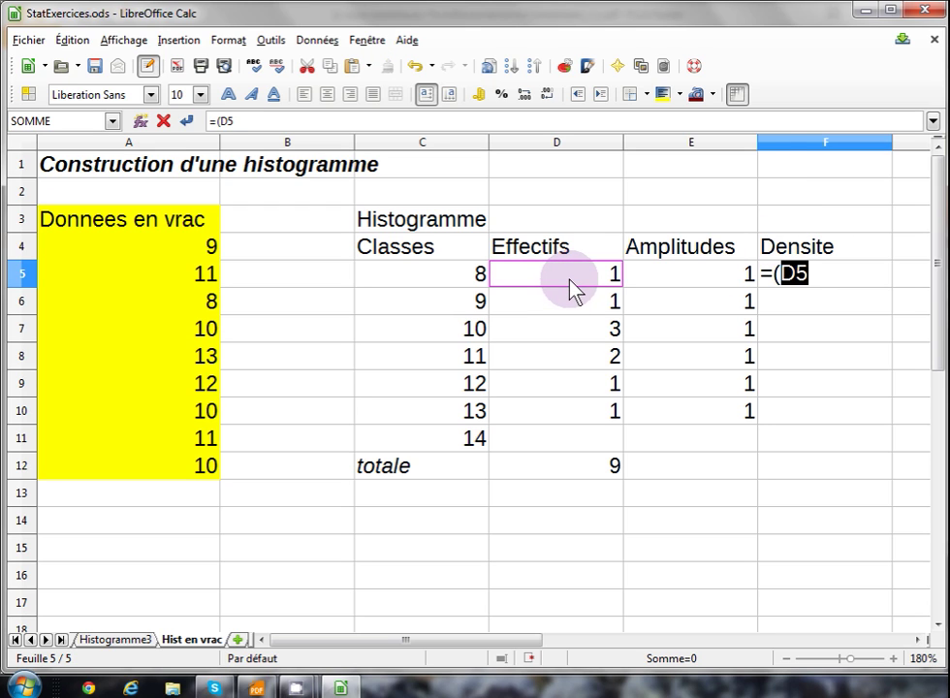
{"action": "type", "text": "/"}
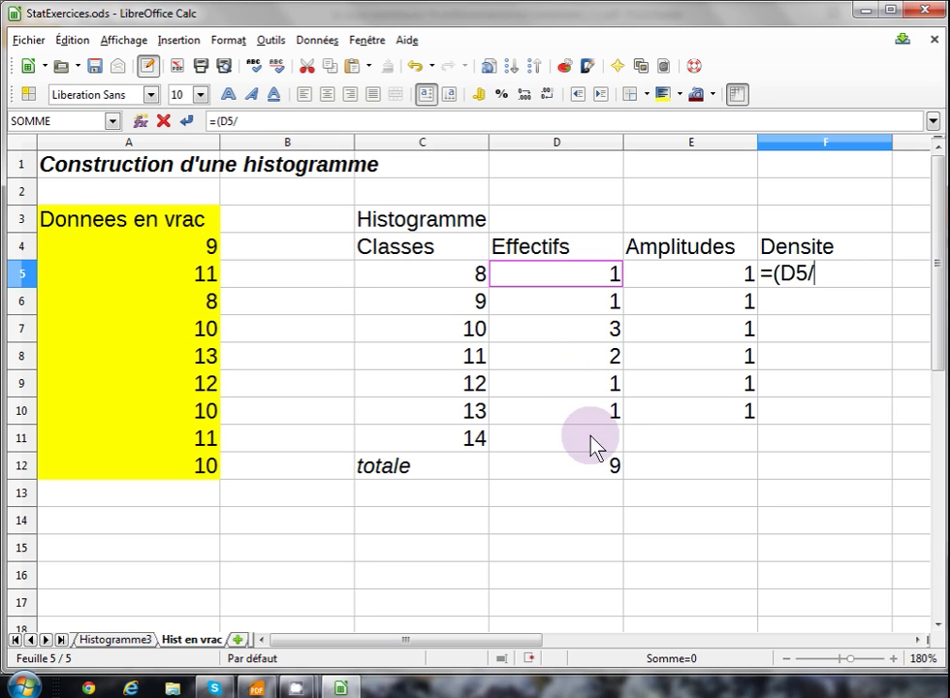
{"action": "left_click", "coordinate": [599, 467]}
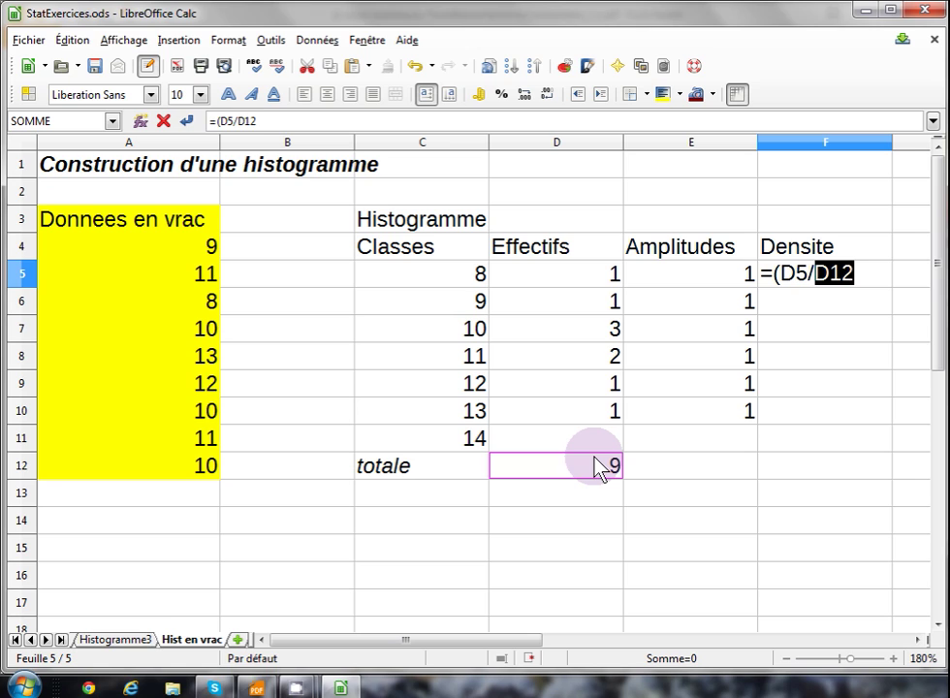
{"action": "key", "text": "F4"}
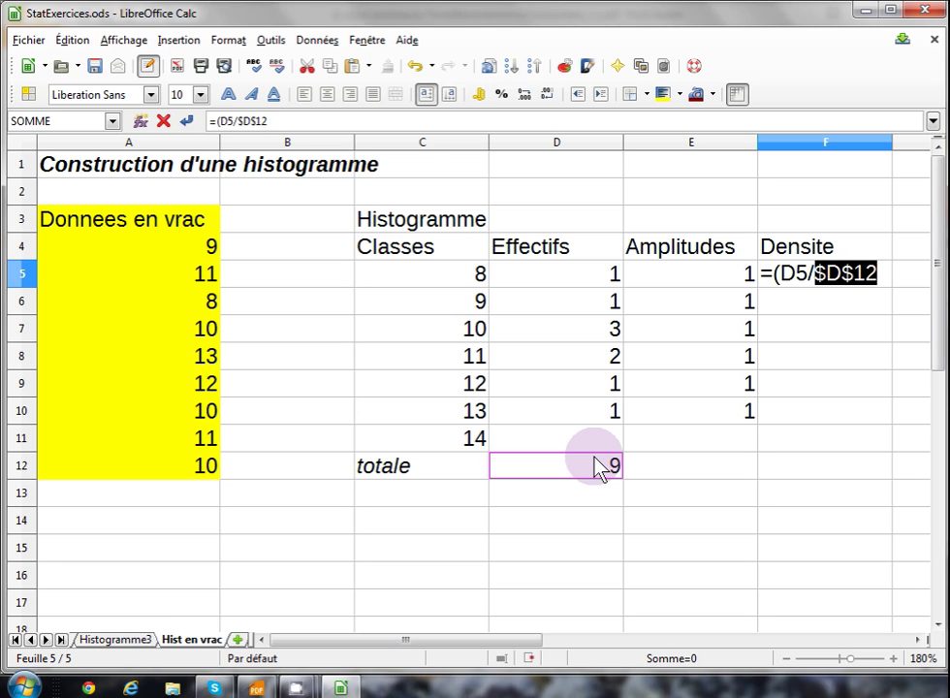
{"action": "type", "text": ")"}
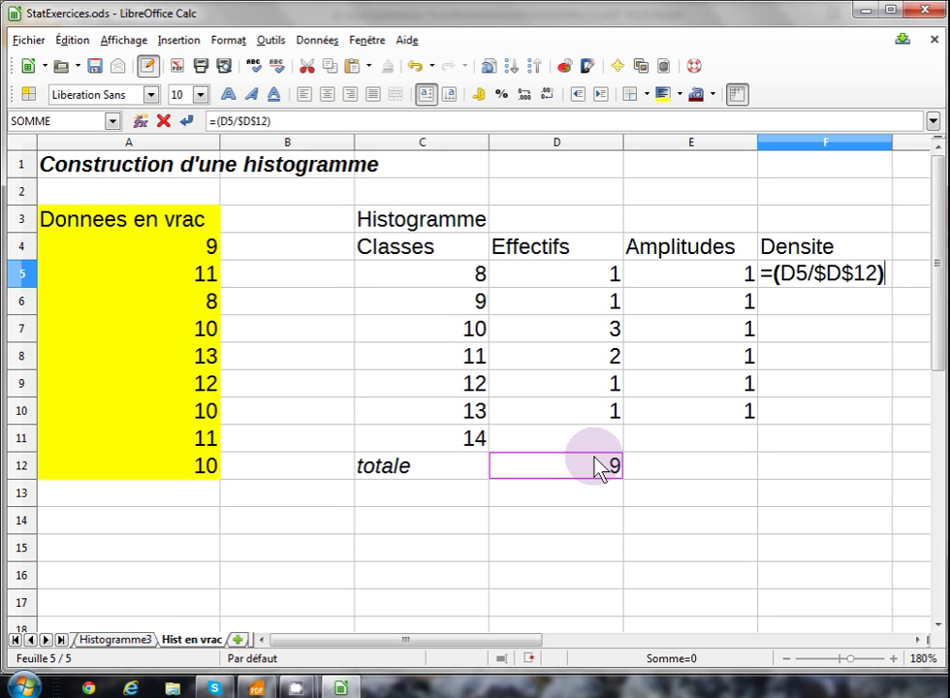
{"action": "type", "text": "/"}
{"action": "left_click", "coordinate": [688, 282]}
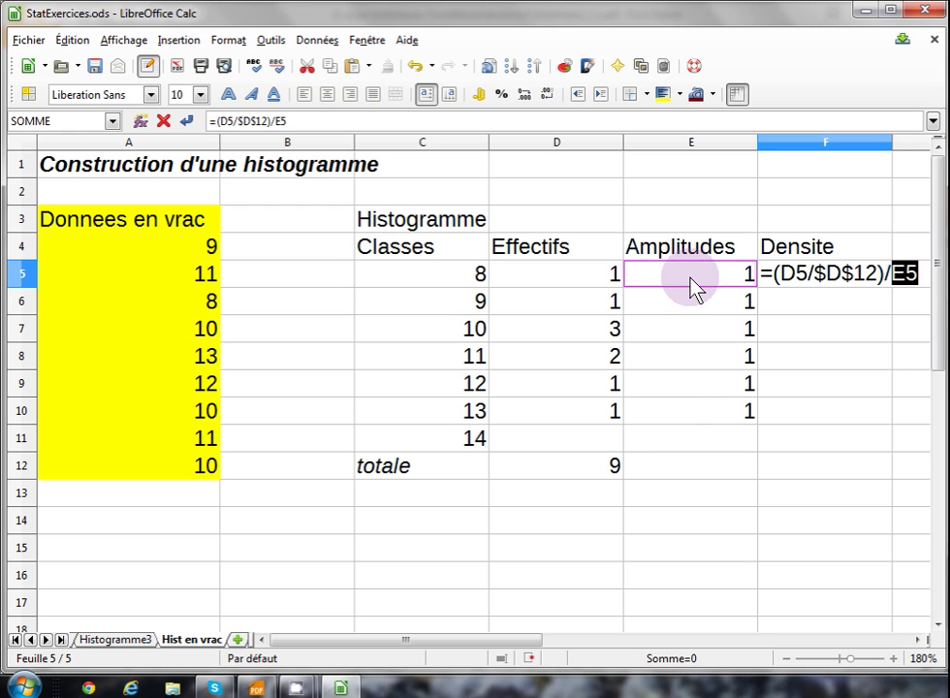
{"action": "key", "text": "Return"}
Step: Fill the density formula from F5 down to F10
{"action": "key", "text": "Up"}
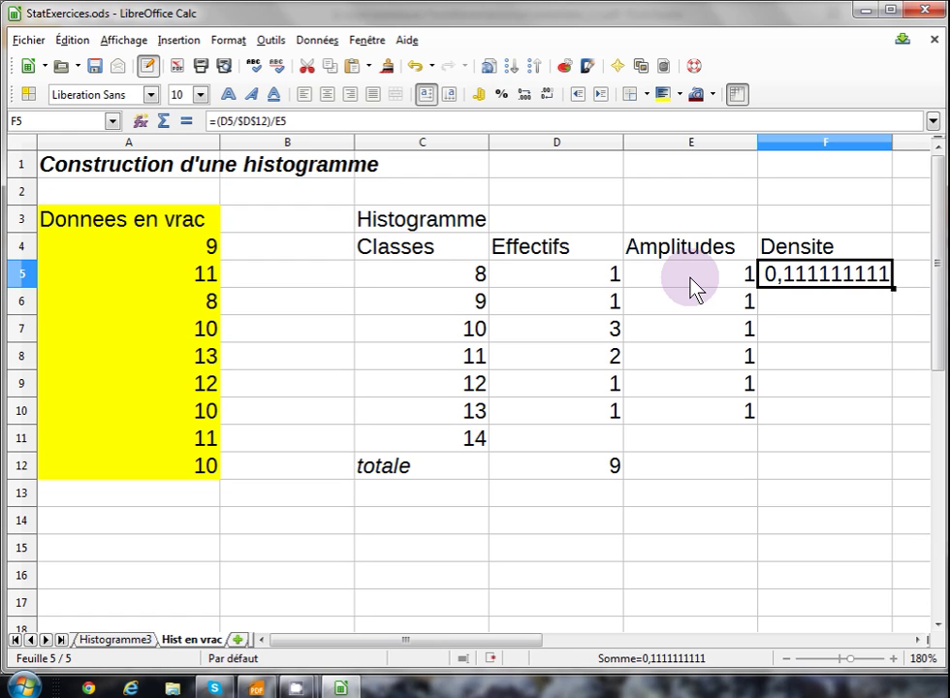
{"action": "left_click", "coordinate": [773, 421], "text": "shift"}
{"action": "key", "text": "ctrl+d"}
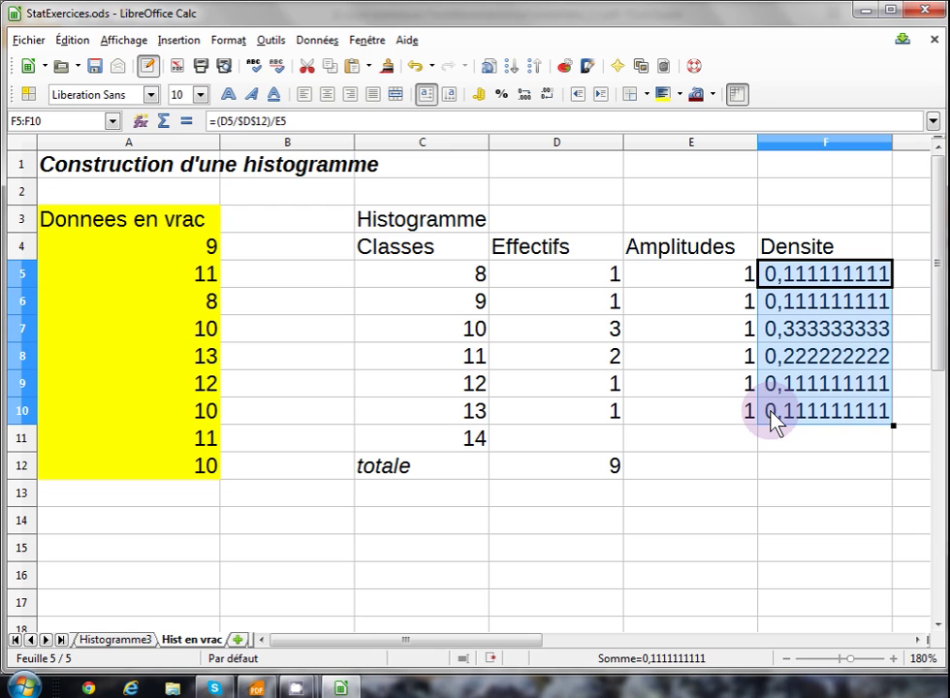
Step: Total the class densities F5:F10 in F12 with a SOMME formula
{"action": "left_click", "coordinate": [790, 470]}
{"action": "type", "text": "=somme("}
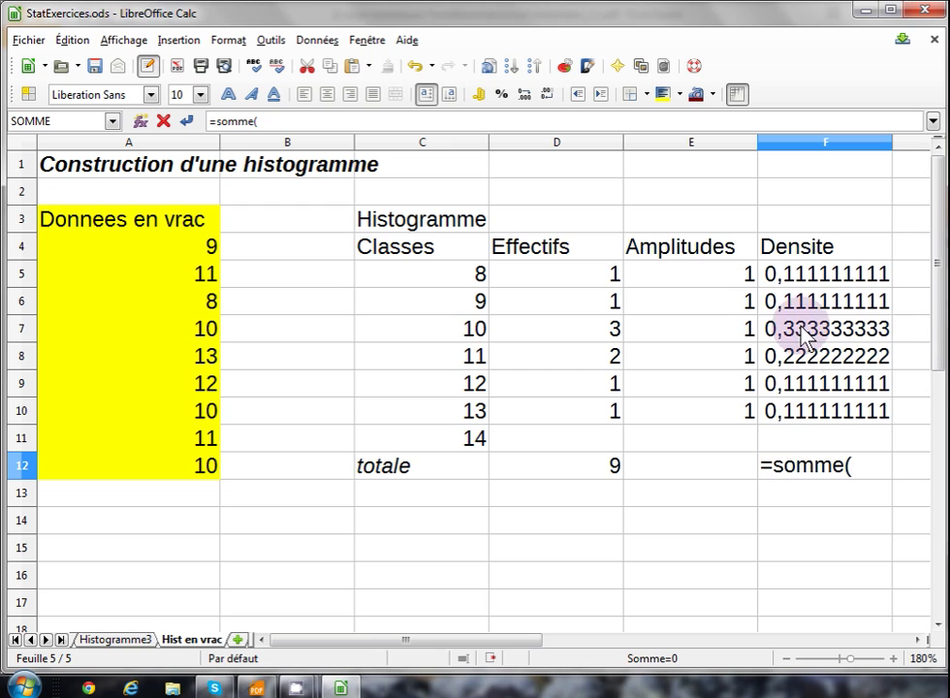
{"action": "left_click_drag", "start_coordinate": [789, 275], "coordinate": [806, 415]}
{"action": "type", "text": ")"}
{"action": "key", "text": "Return"}
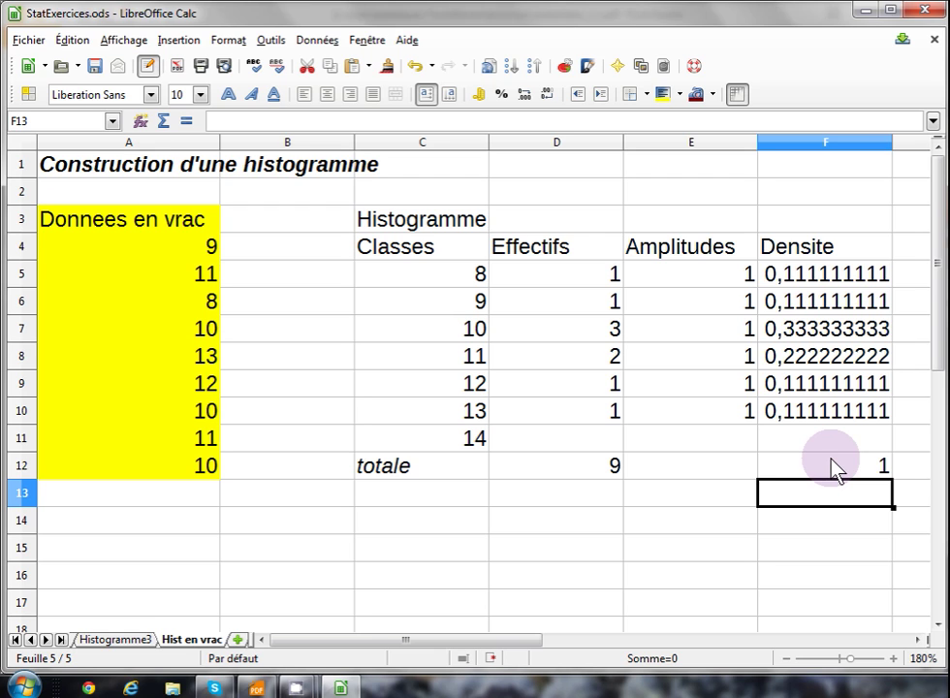
Step: Create a normal column chart from the density values F5:F10, with data series in columns and no legend
{"action": "left_click", "coordinate": [804, 280]}
{"action": "left_click_drag", "start_coordinate": [804, 280], "coordinate": [814, 412]}
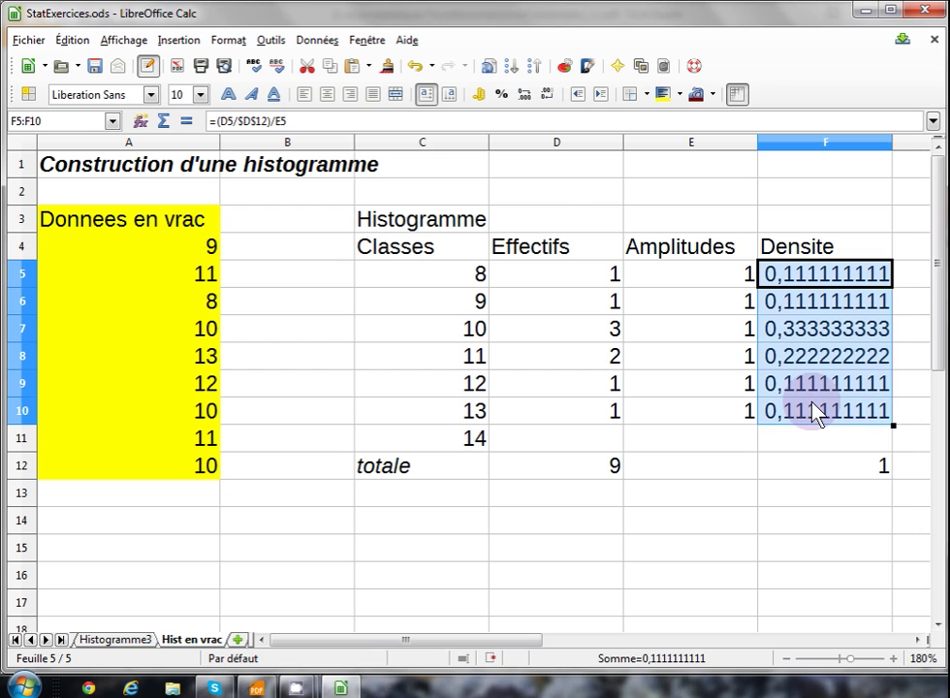
{"action": "left_click", "coordinate": [564, 66]}
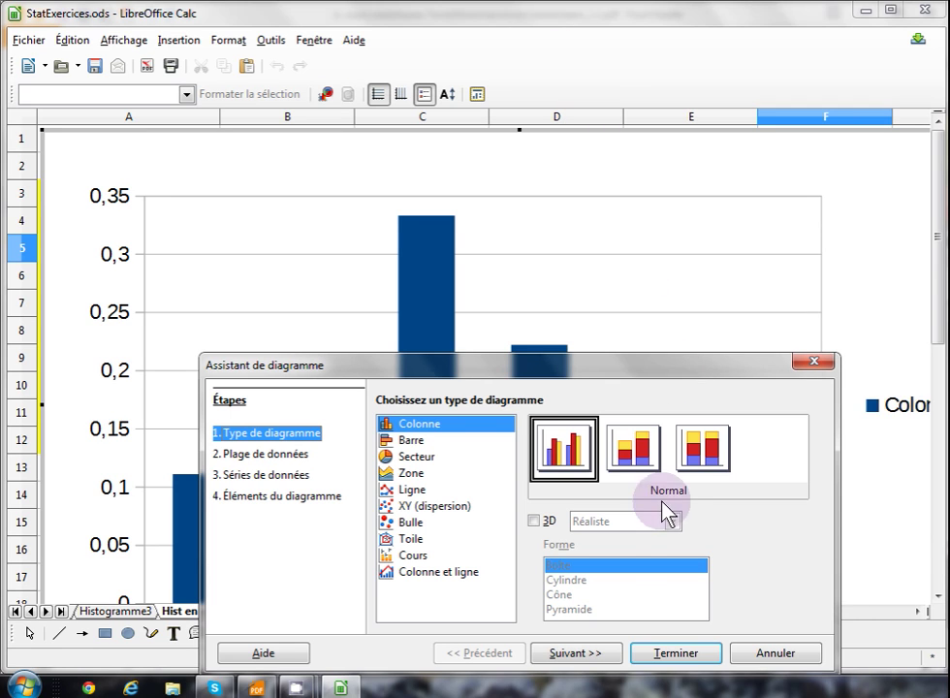
{"action": "left_click", "coordinate": [581, 655]}
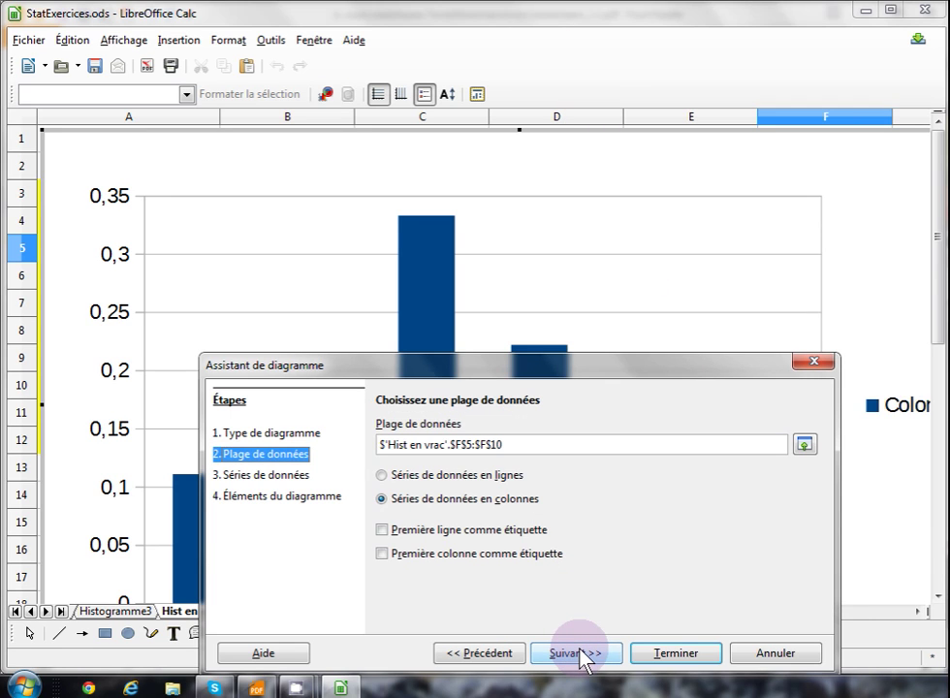
{"action": "left_click", "coordinate": [582, 655]}
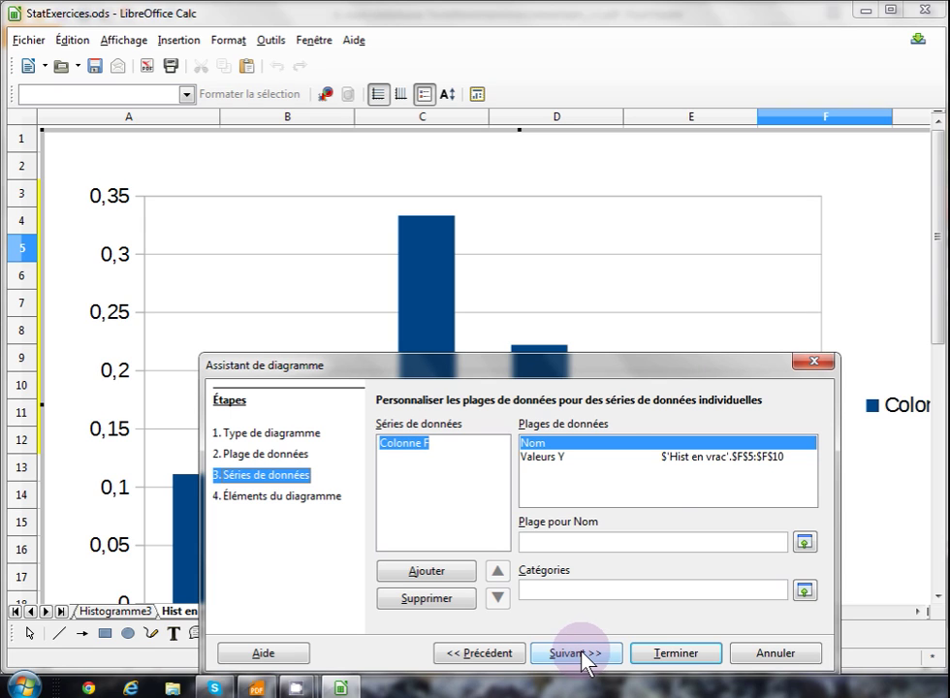
{"action": "left_click", "coordinate": [582, 655]}
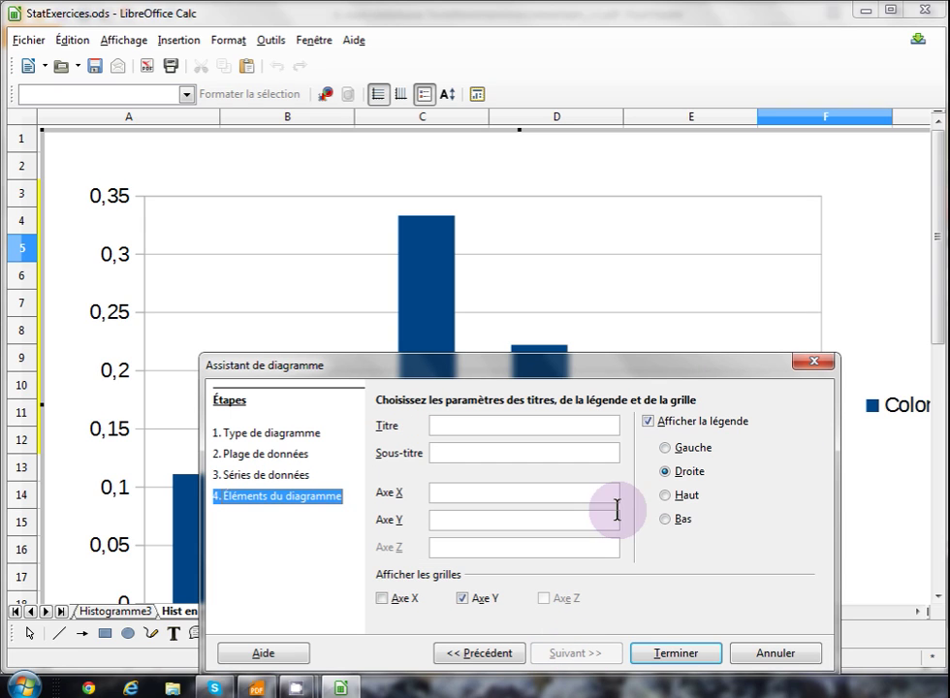
{"action": "left_click", "coordinate": [648, 422]}
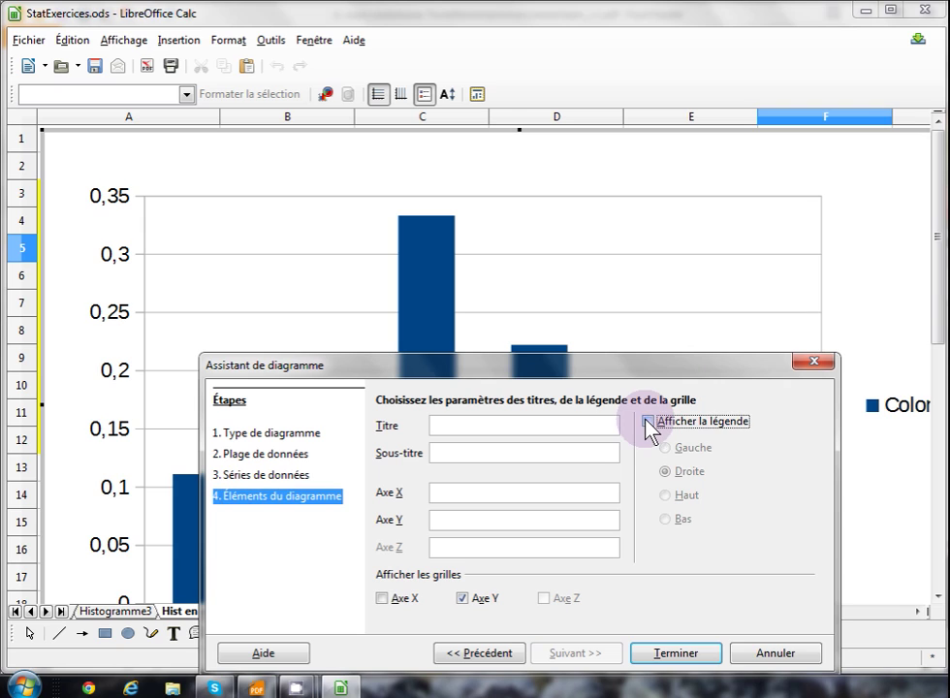
Step: Give the chart the title "Construction d'une hist." and the subtitle "Exercices Stat 1"
{"action": "left_click", "coordinate": [579, 426]}
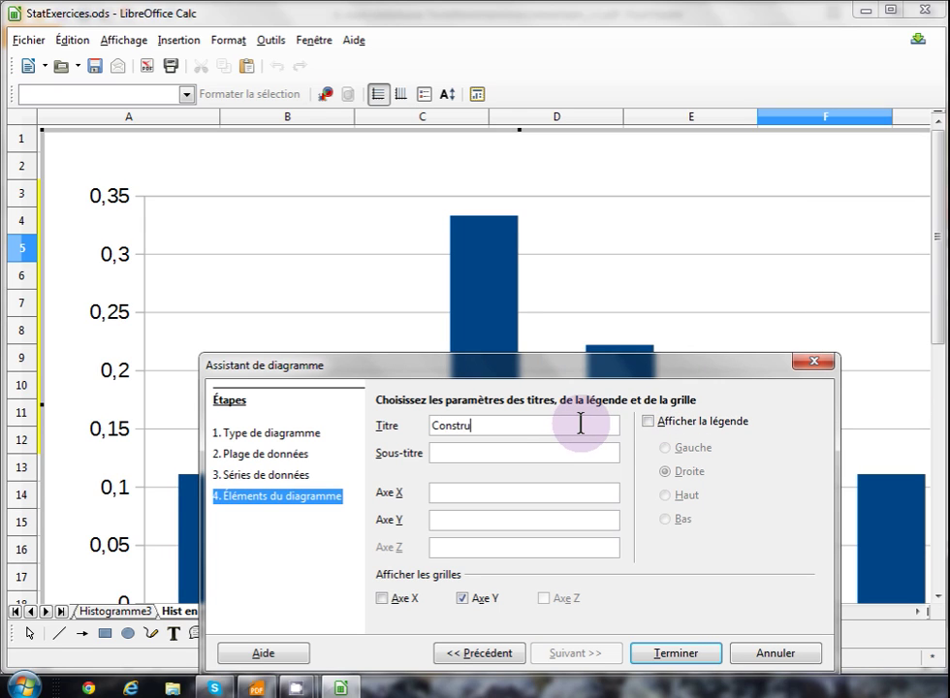
{"action": "type", "text": "Construction d'une hist."}
{"action": "left_click", "coordinate": [566, 448]}
{"action": "type", "text": "Ex"}
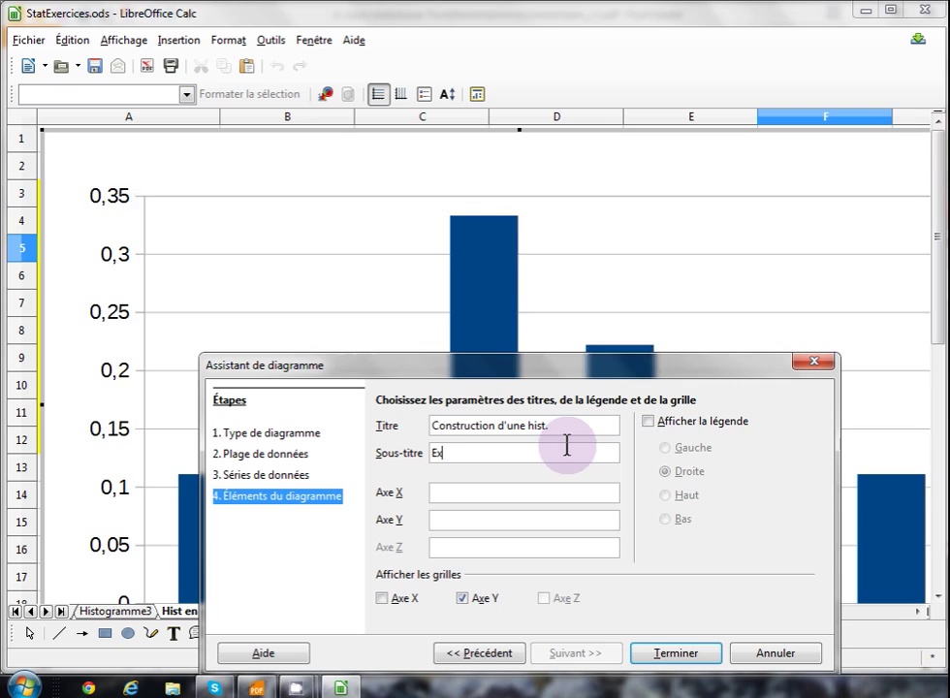
{"action": "type", "text": "ercices Stat 1"}
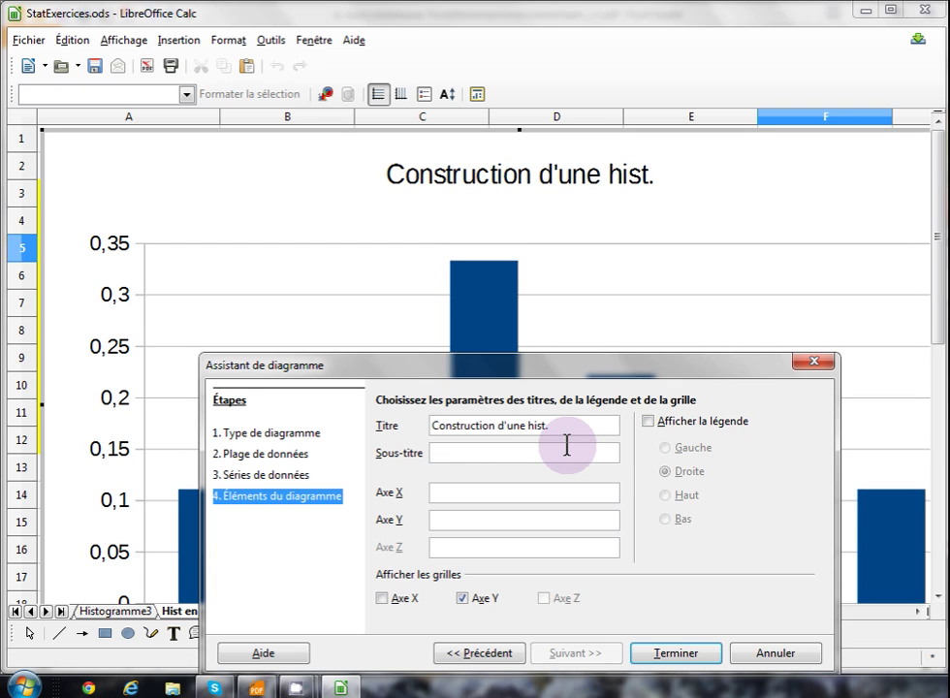
Step: Title the X axis "Classes" and the Y axis "Probabilite", and finish the chart
{"action": "left_click", "coordinate": [545, 491]}
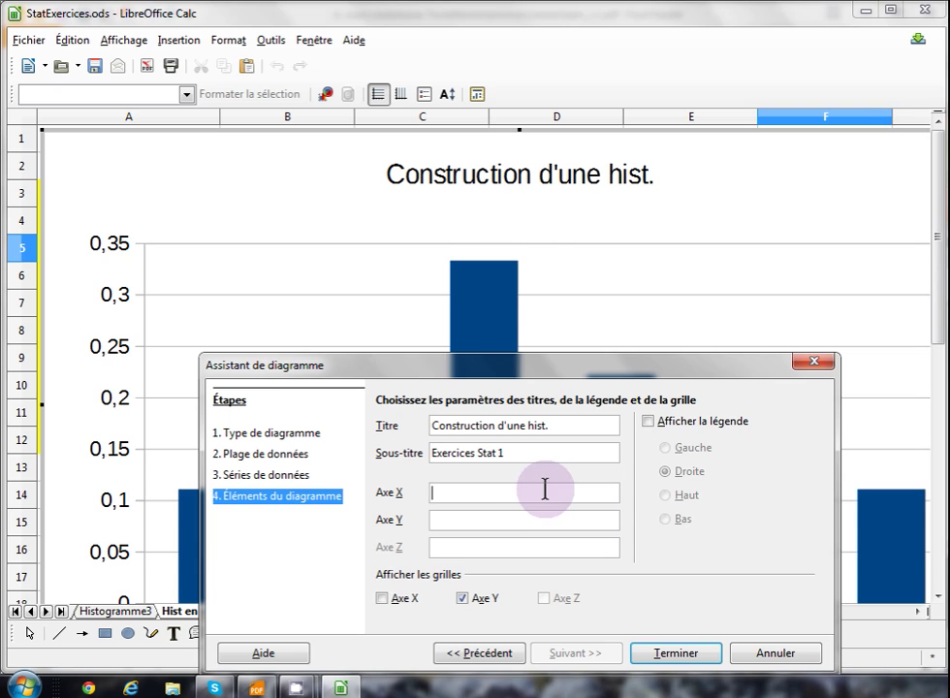
{"action": "type", "text": "Classes"}
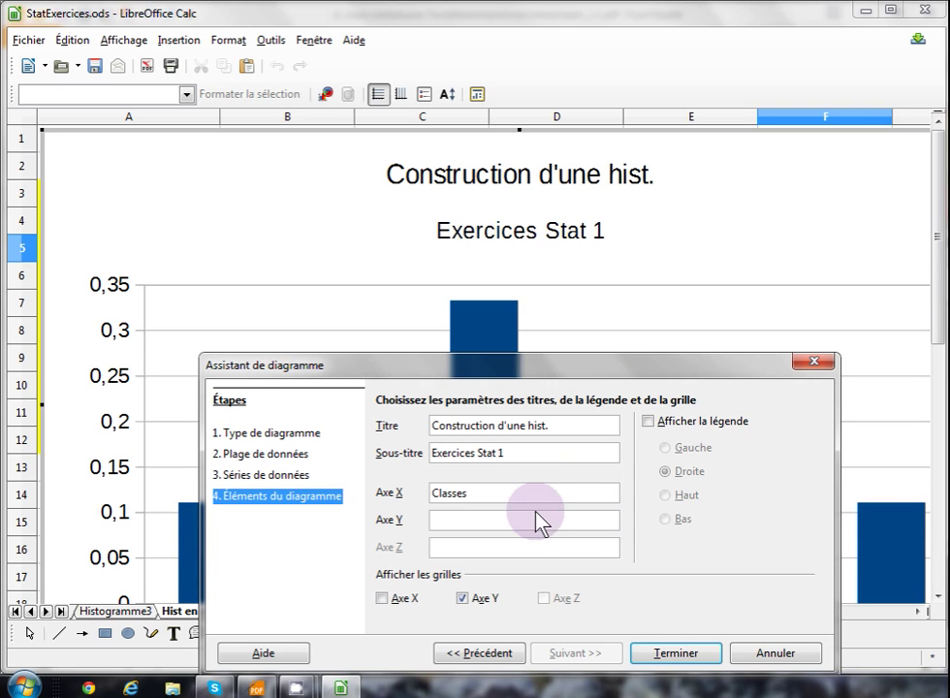
{"action": "left_click", "coordinate": [535, 514]}
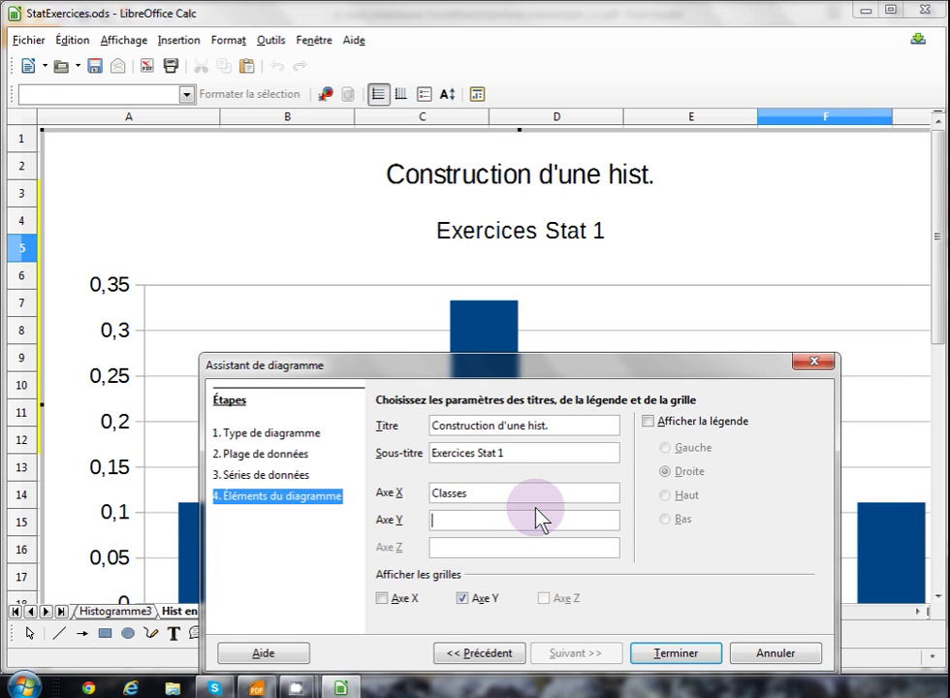
{"action": "type", "text": "Probabilite"}
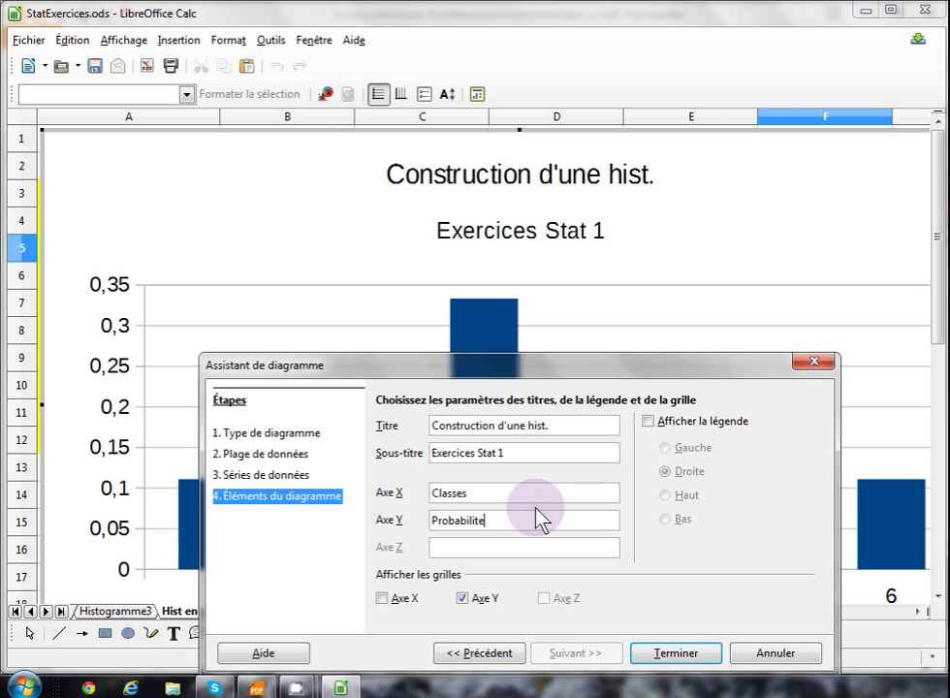
{"action": "left_click", "coordinate": [659, 655]}
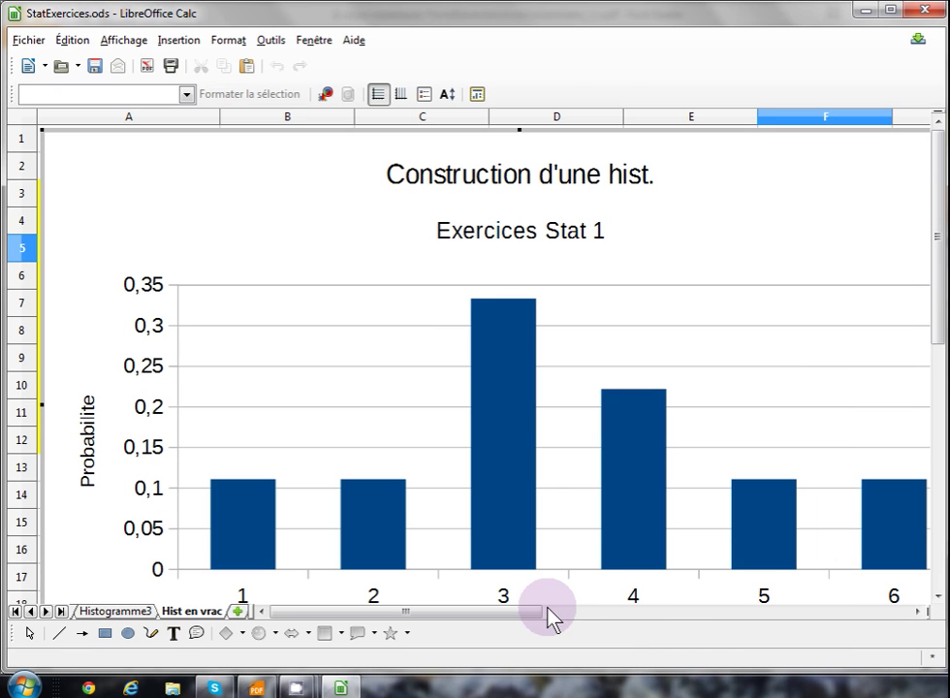
Step: Set the chart's width to 6 cm with its aspect ratio kept
{"action": "left_click_drag", "start_coordinate": [519, 620], "coordinate": [608, 616]}
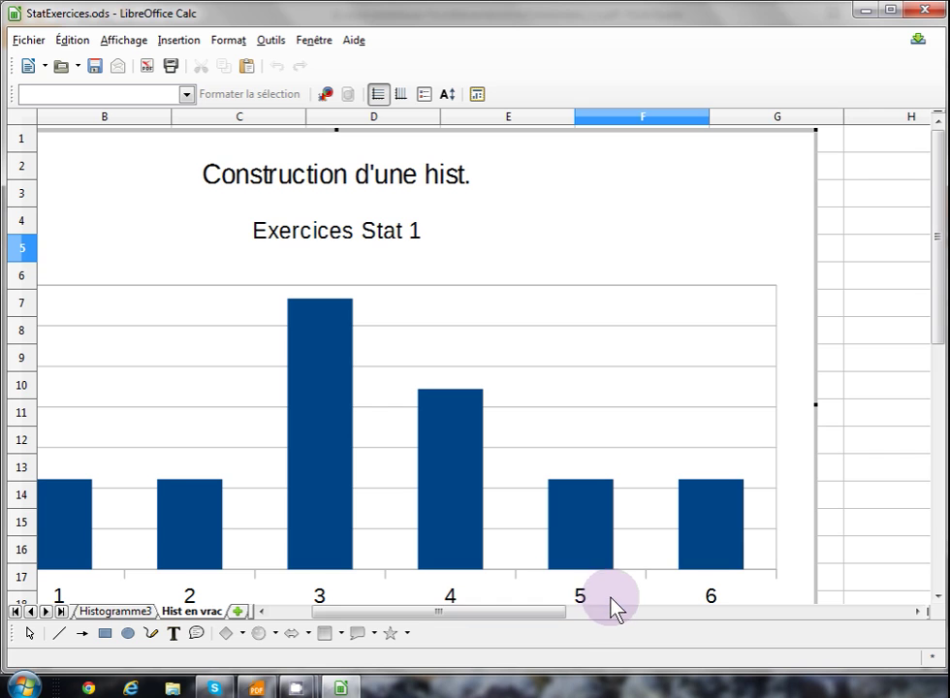
{"action": "left_click", "coordinate": [868, 357]}
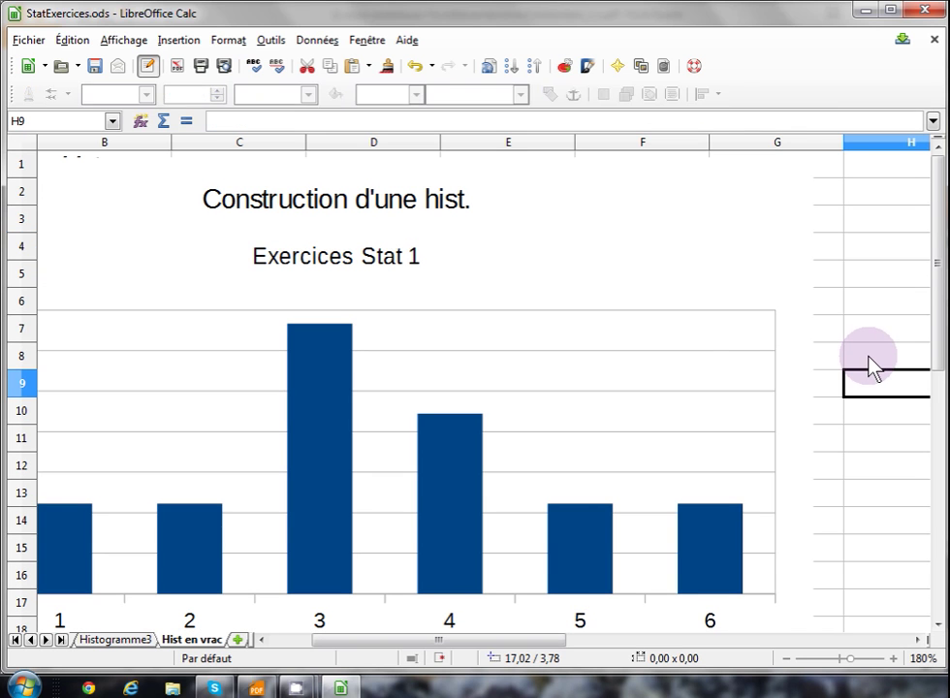
{"action": "right_click", "coordinate": [658, 291]}
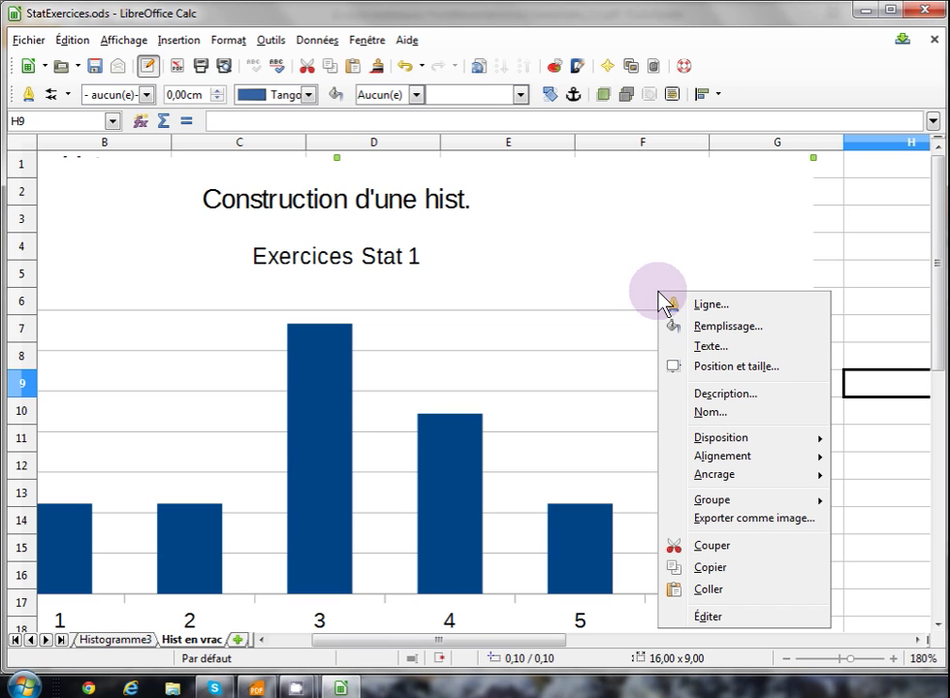
{"action": "left_click", "coordinate": [707, 367]}
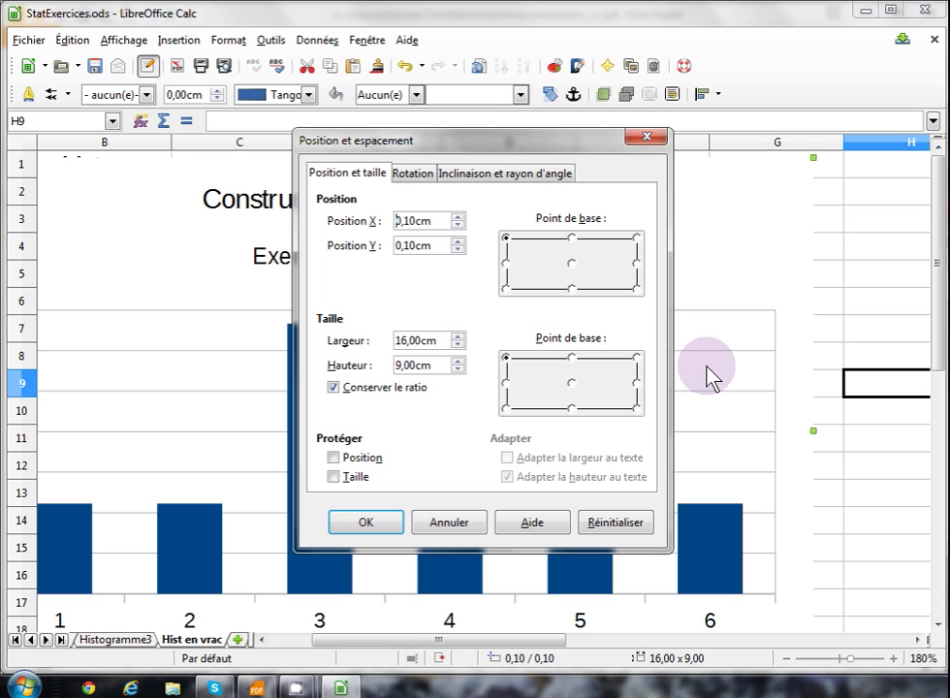
{"action": "left_click", "coordinate": [405, 340]}
{"action": "key", "text": "BackSpace"}
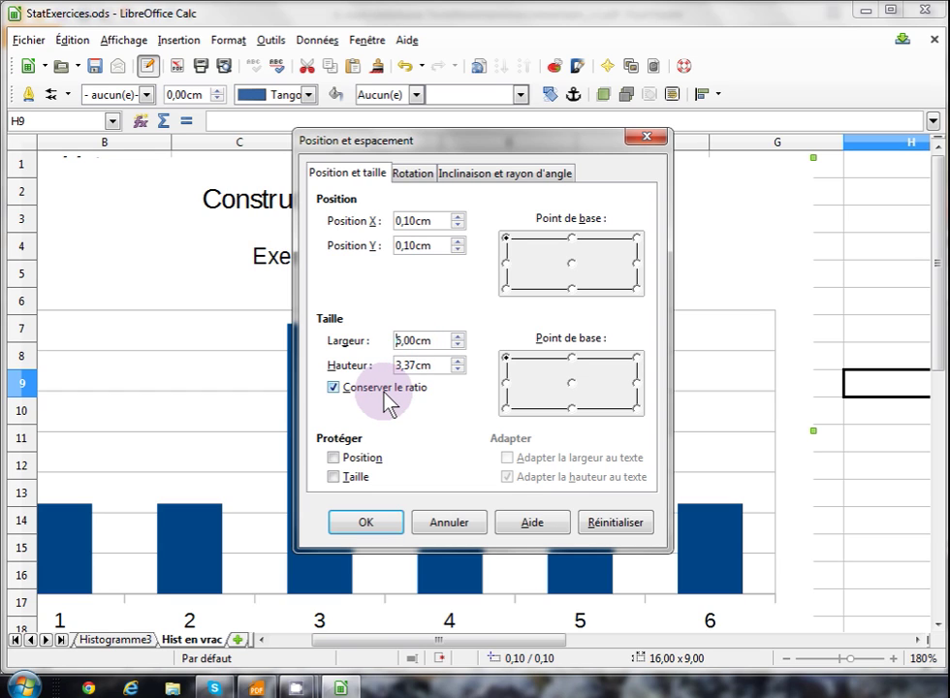
{"action": "left_click", "coordinate": [333, 386]}
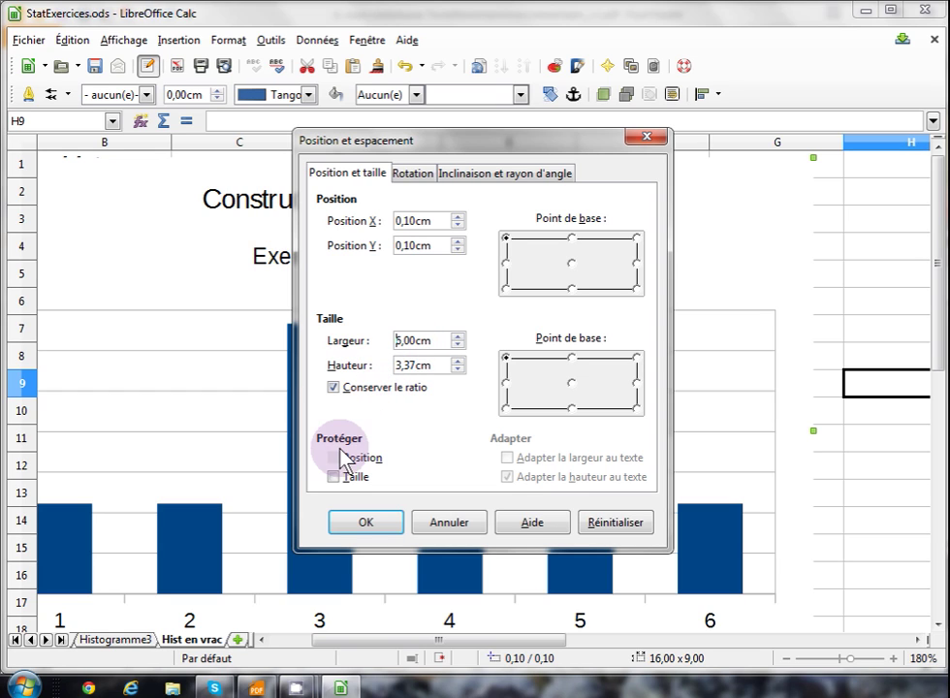
{"action": "left_click", "coordinate": [361, 526]}
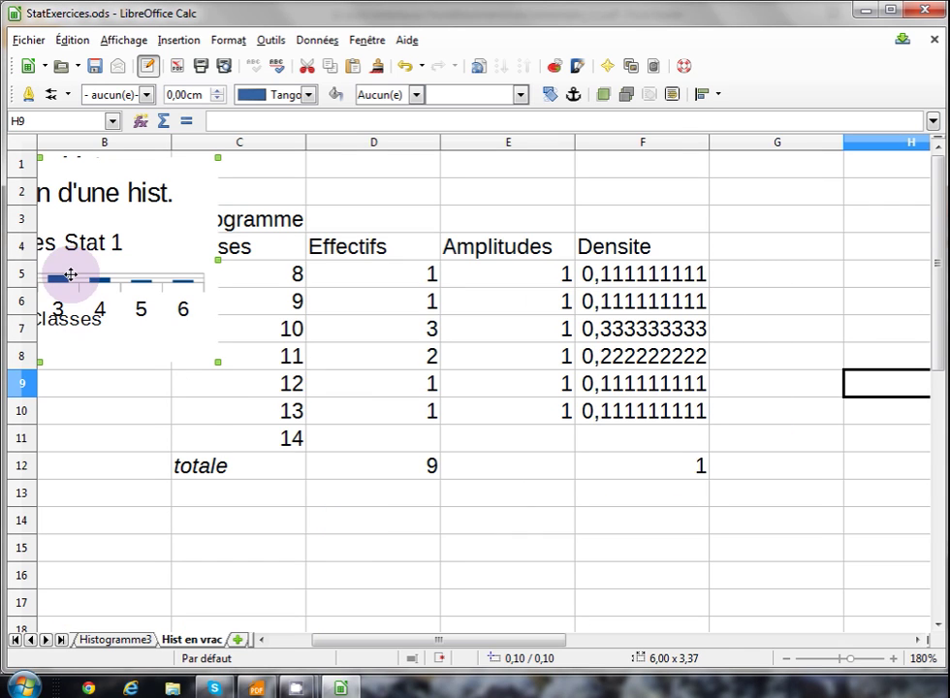
Step: Move the chart just below the table, under the totals row, and stretch its height to about 6.1 cm
{"action": "left_click_drag", "start_coordinate": [72, 264], "coordinate": [490, 604]}
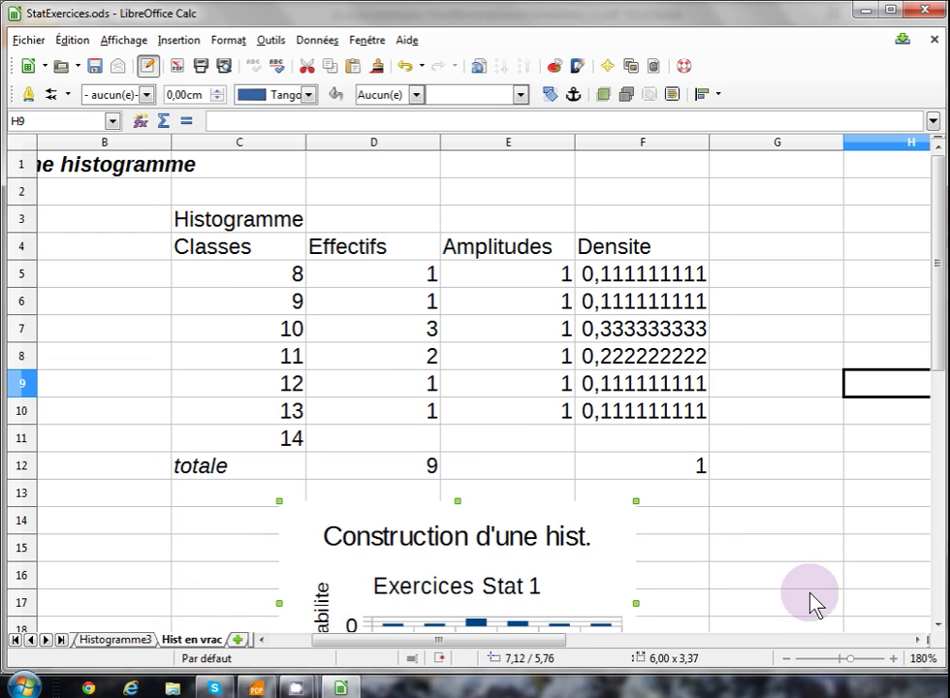
{"action": "left_click", "coordinate": [935, 626]}
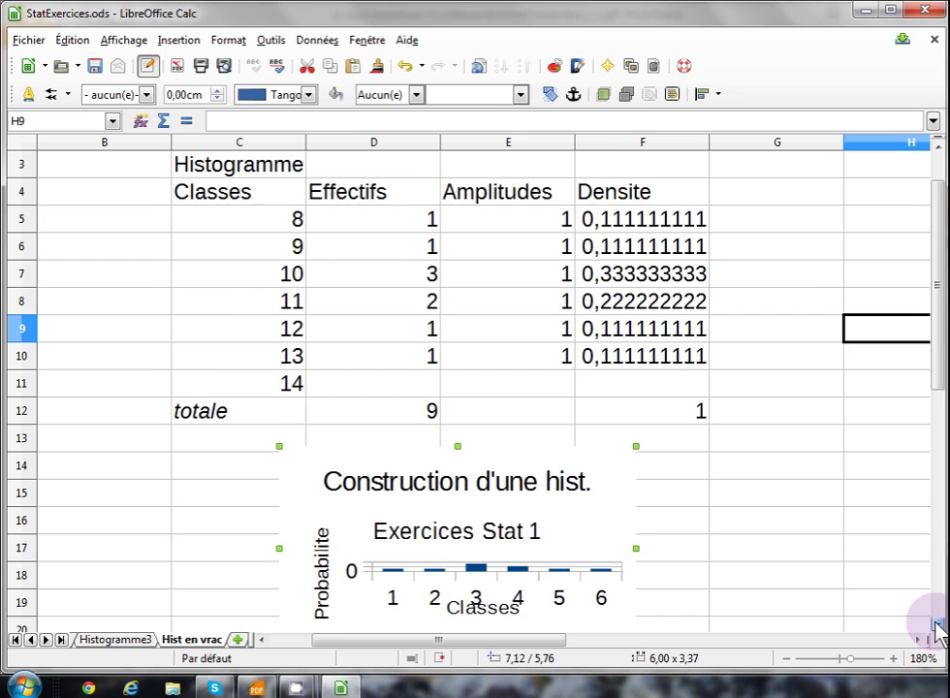
{"action": "left_click", "coordinate": [936, 628]}
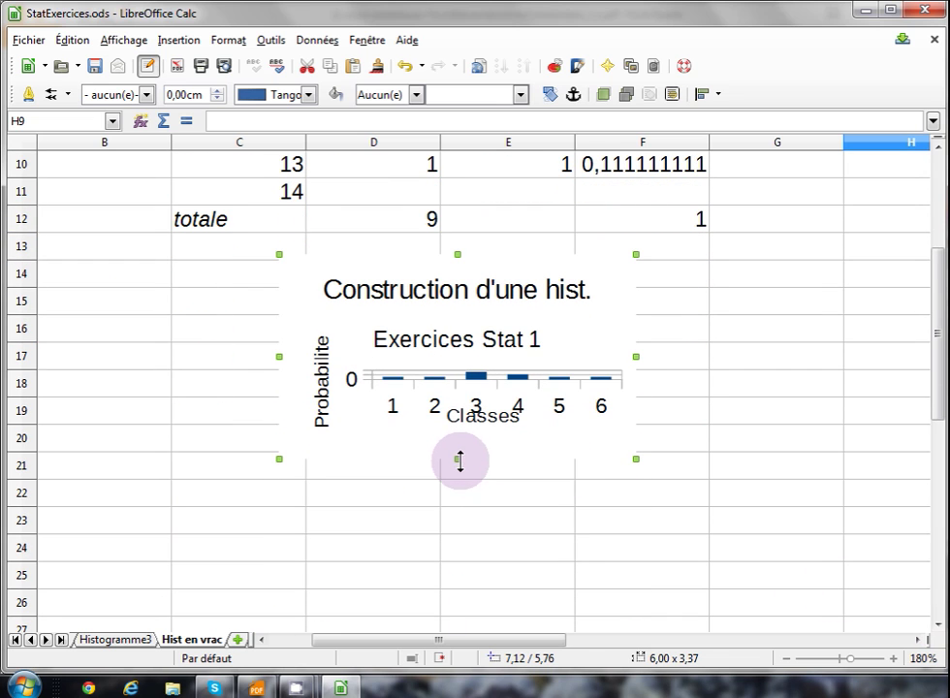
{"action": "left_click_drag", "start_coordinate": [461, 459], "coordinate": [475, 620]}
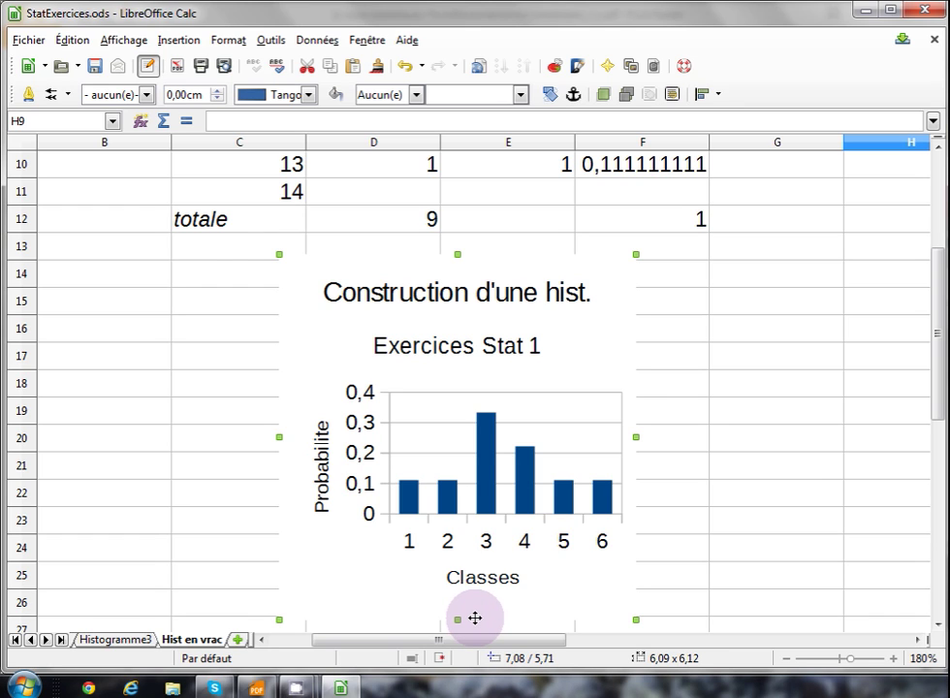
Step: Reduce the font size of the chart's main title "Construction d'une hist." to 10
{"action": "double_click", "coordinate": [433, 293]}
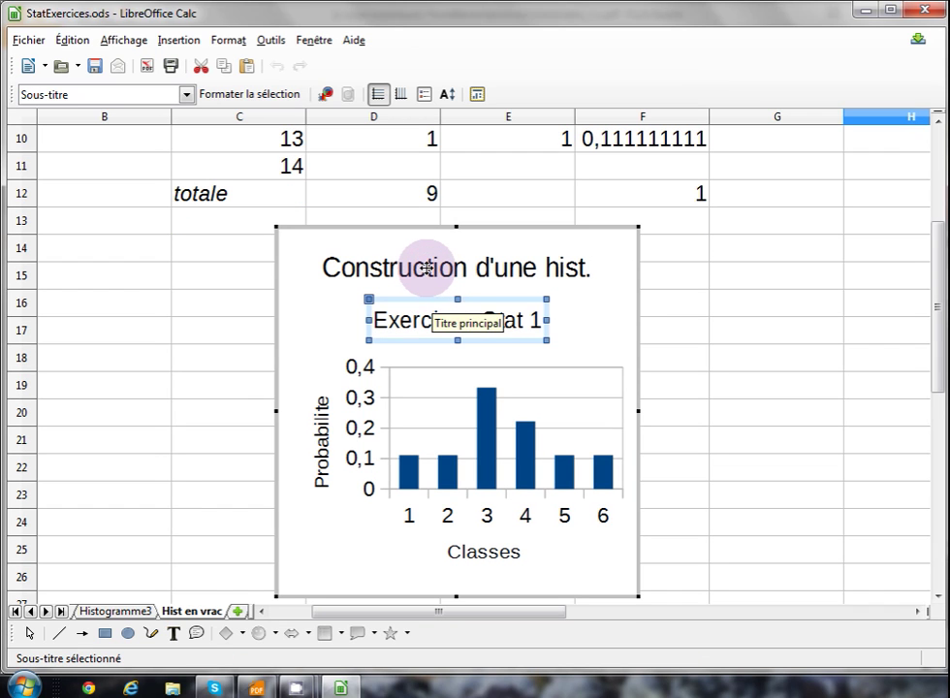
{"action": "left_click", "coordinate": [427, 269]}
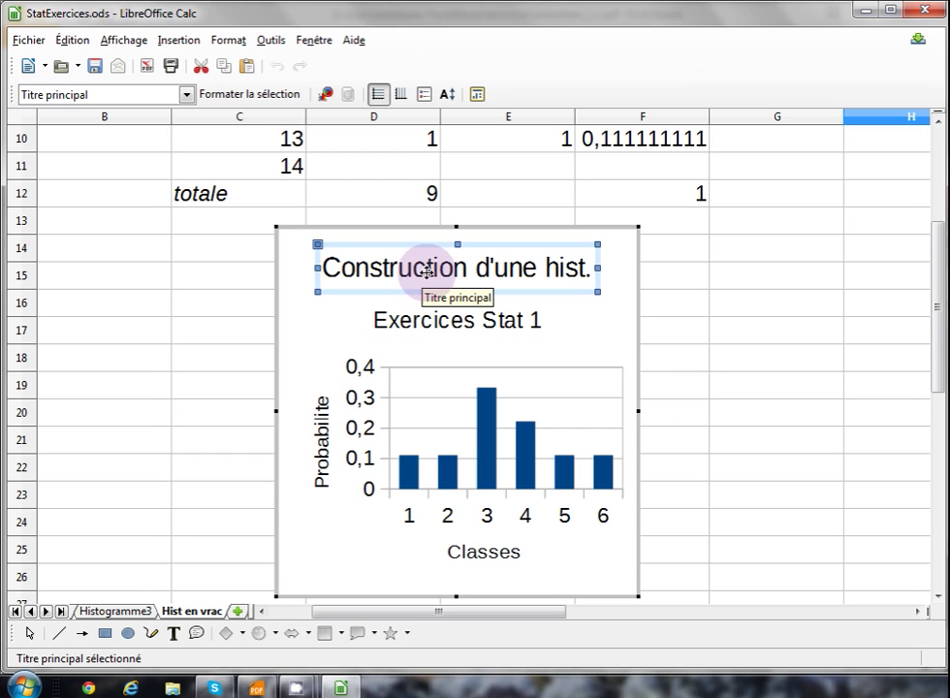
{"action": "left_click", "coordinate": [275, 95]}
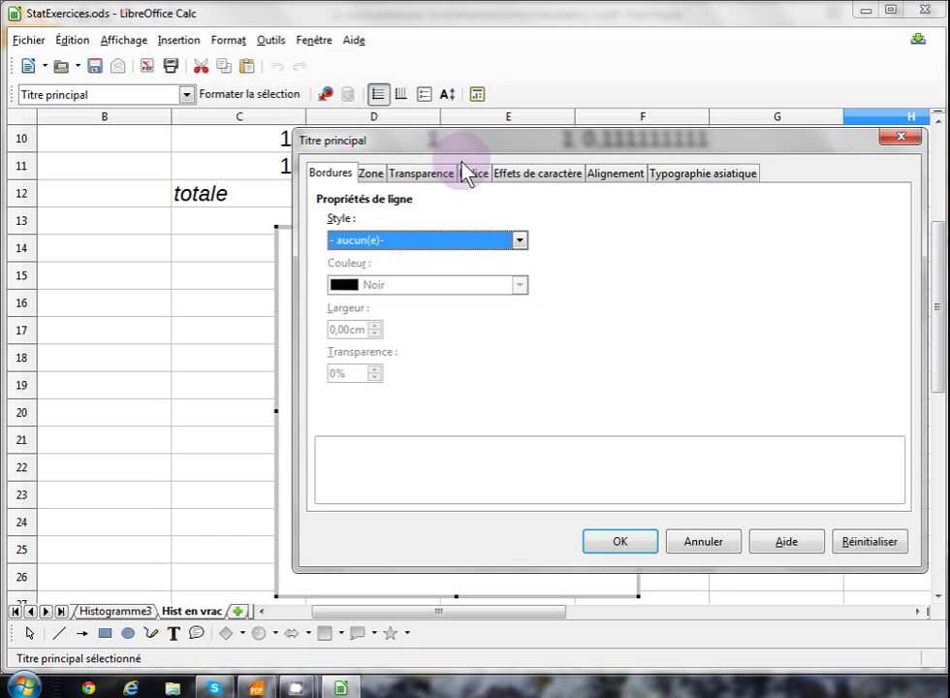
{"action": "left_click", "coordinate": [471, 175]}
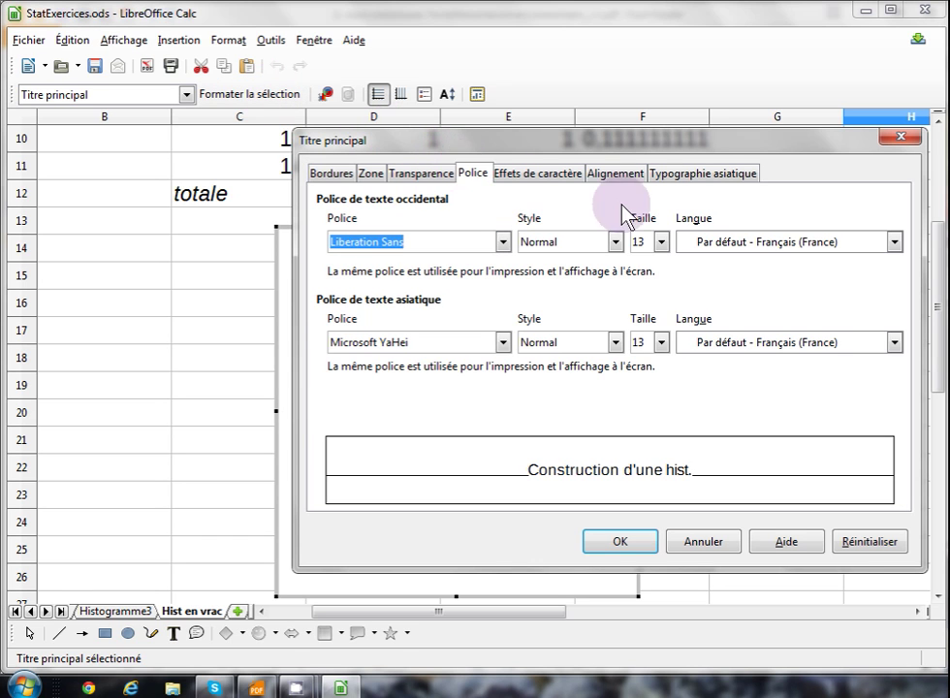
{"action": "left_click", "coordinate": [662, 243]}
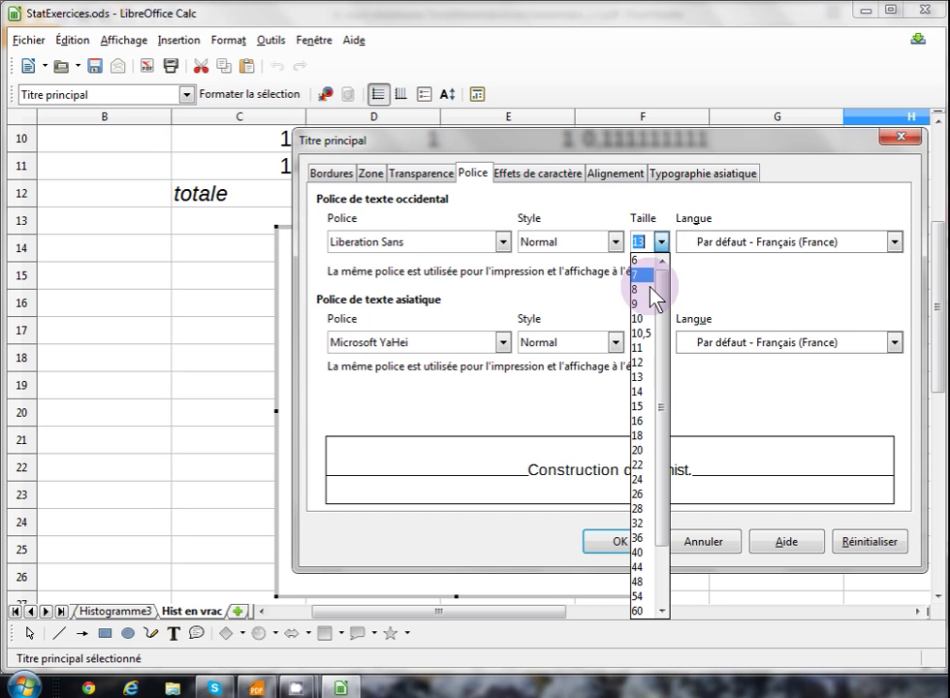
{"action": "left_click", "coordinate": [640, 319]}
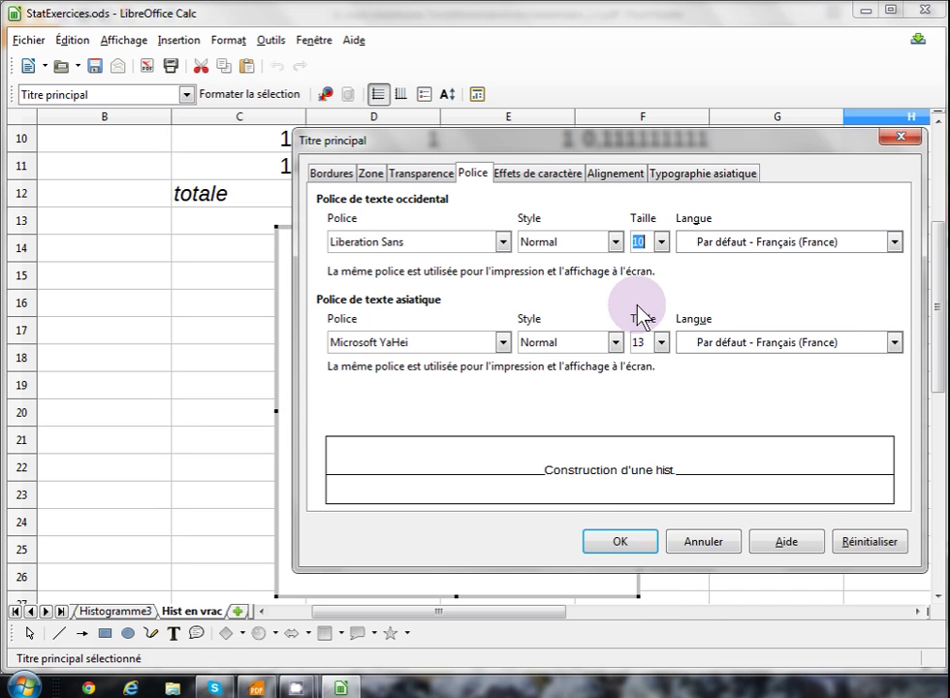
{"action": "left_click", "coordinate": [620, 539]}
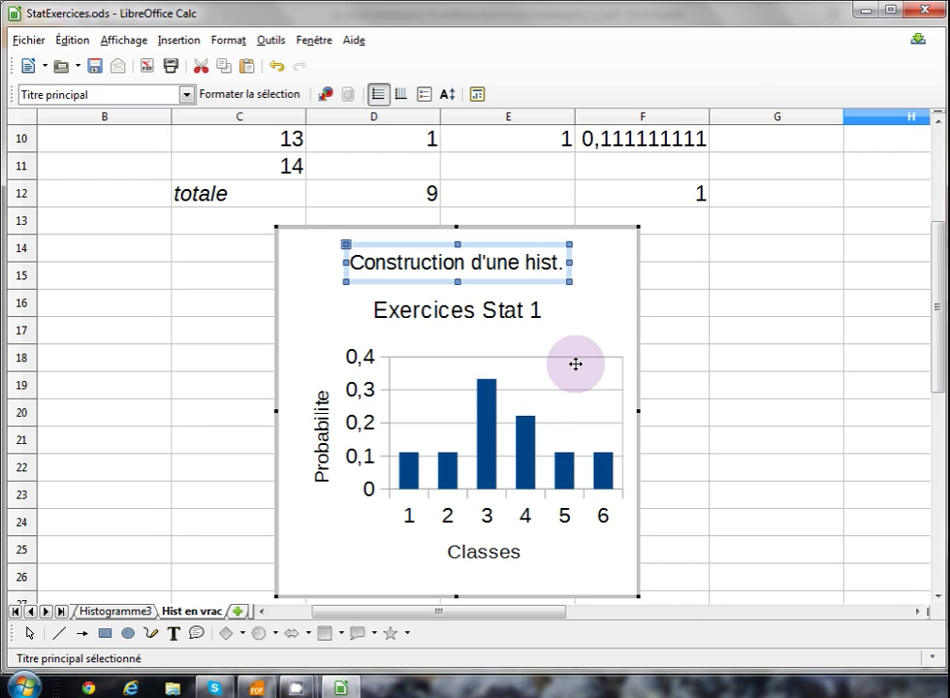
Step: Set the spacing between the columns of the chart's data series to 0%
{"action": "left_click", "coordinate": [479, 410]}
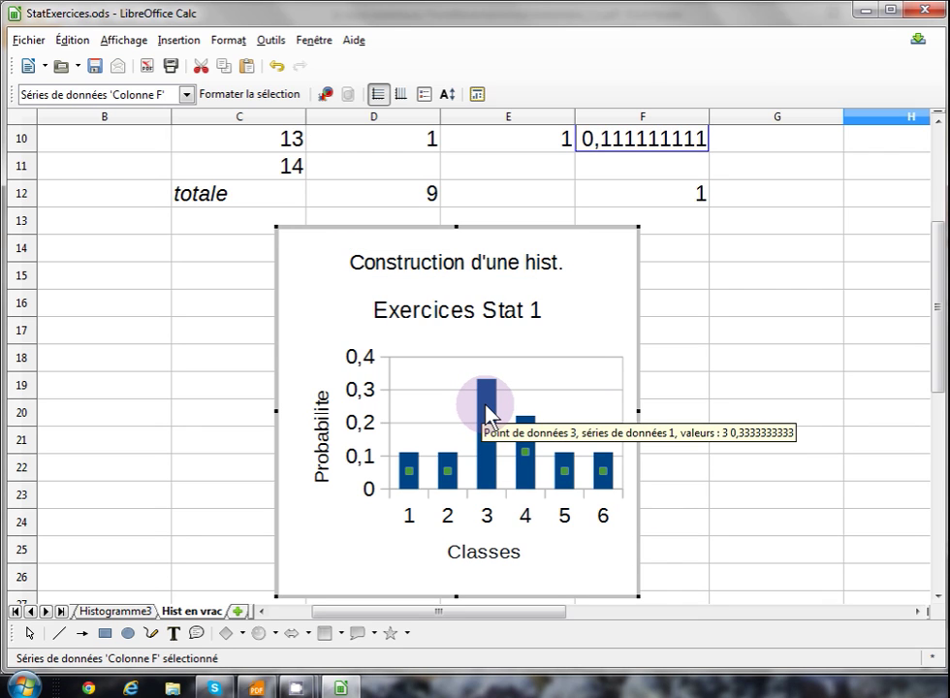
{"action": "right_click", "coordinate": [485, 408]}
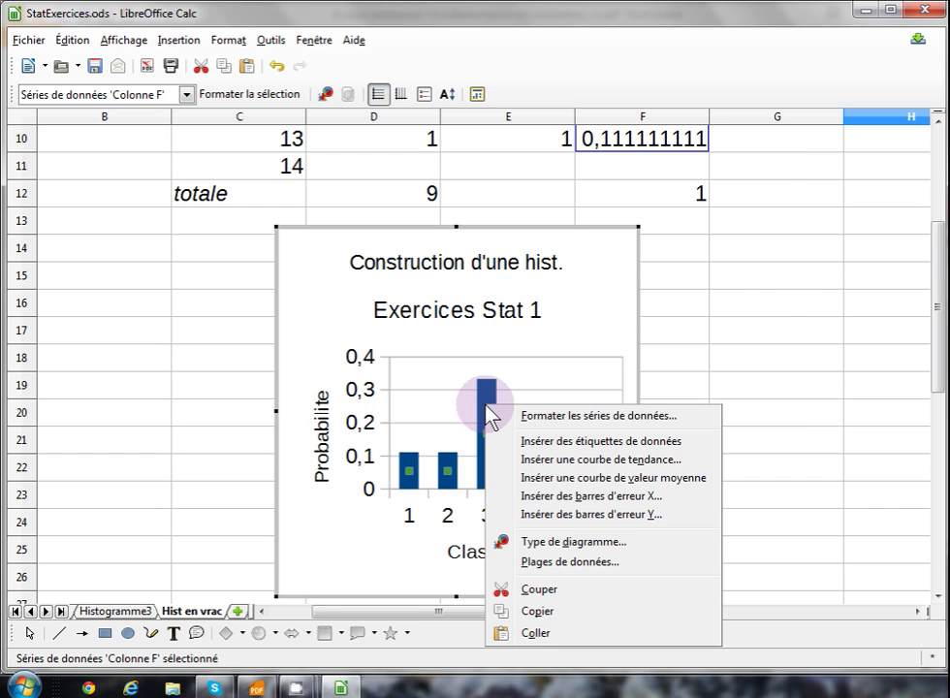
{"action": "left_click", "coordinate": [543, 423]}
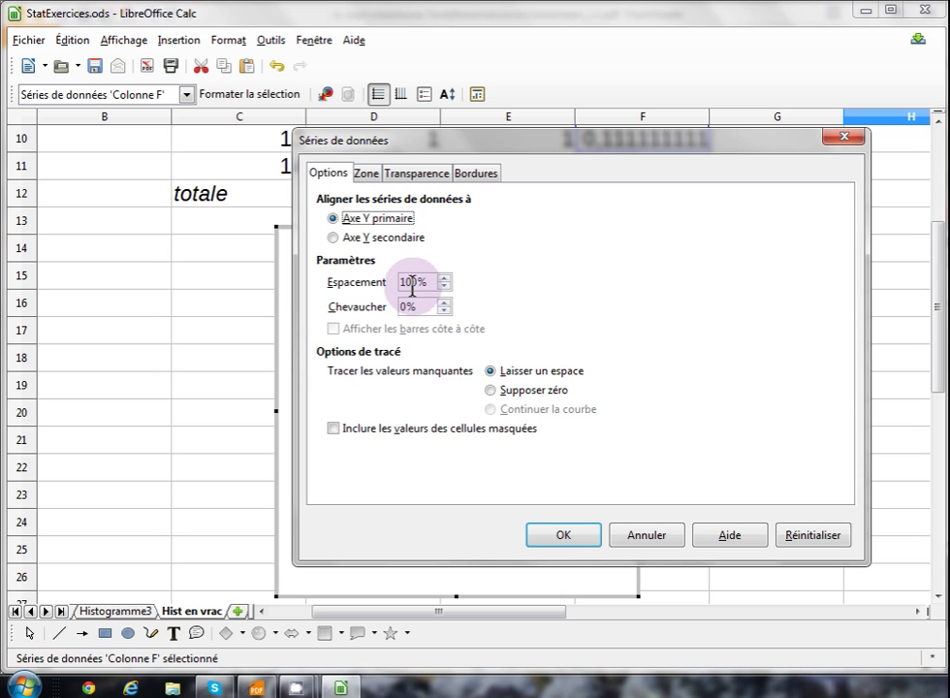
{"action": "left_click", "coordinate": [412, 283]}
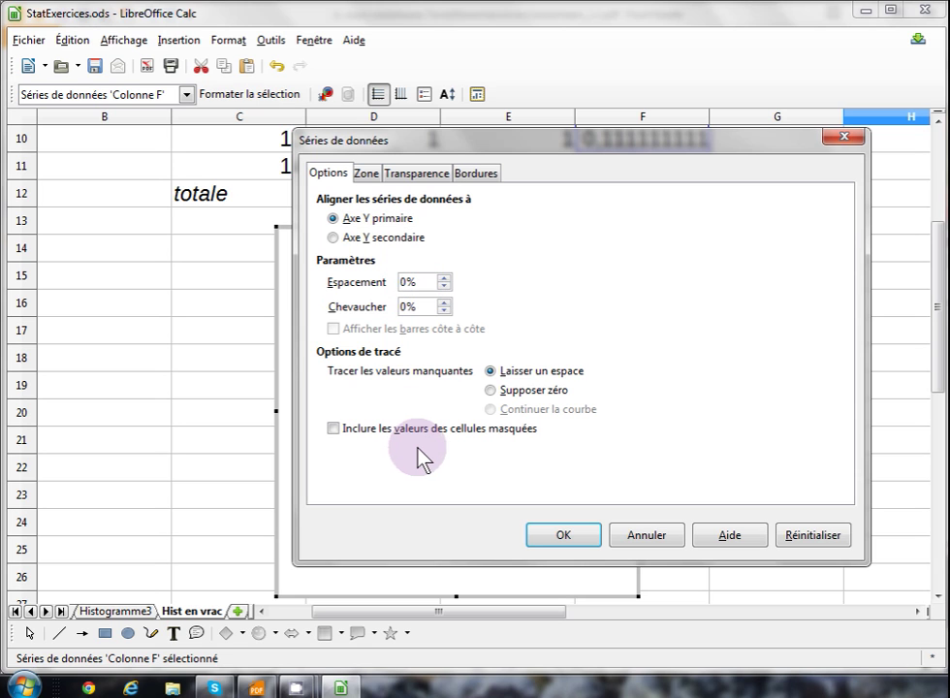
{"action": "left_click", "coordinate": [553, 536]}
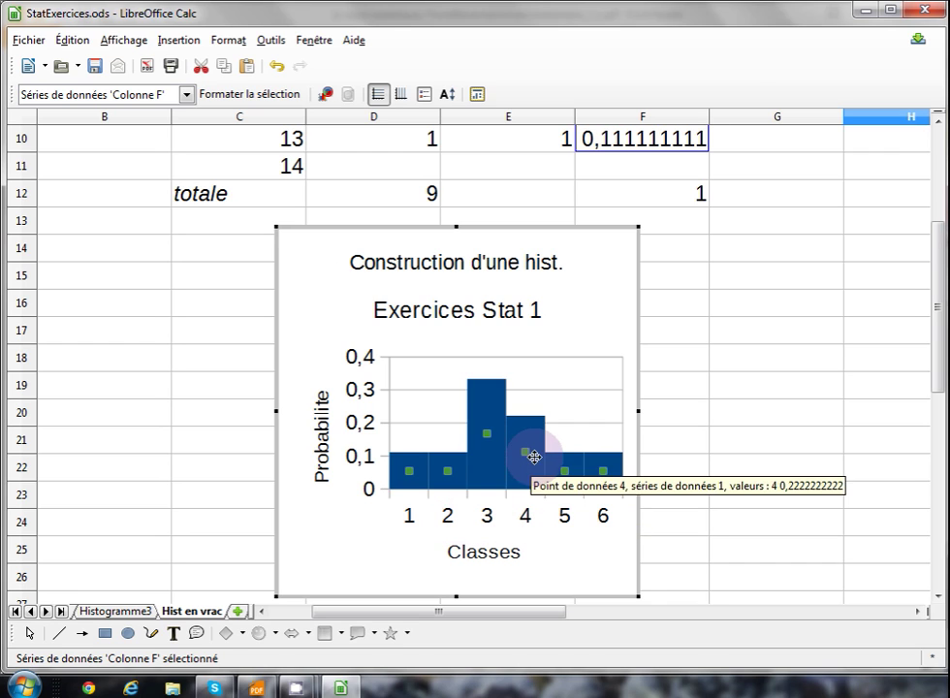
Step: Use the class values C5:C10 of the sheet "Hist en vrac" as the chart's categories
{"action": "mouse_move", "coordinate": [485, 386]}
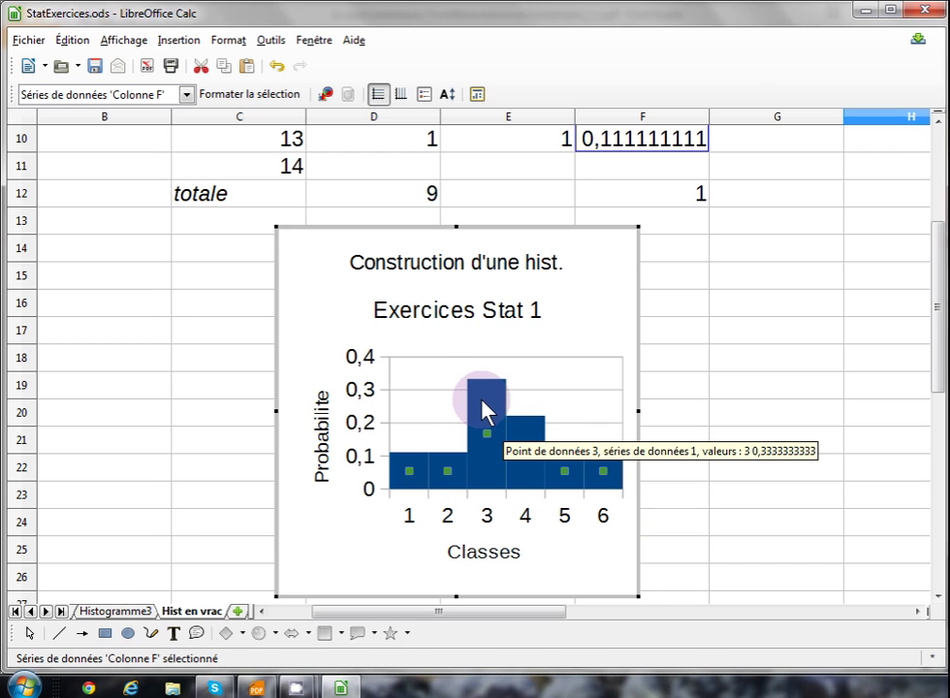
{"action": "right_click", "coordinate": [483, 400]}
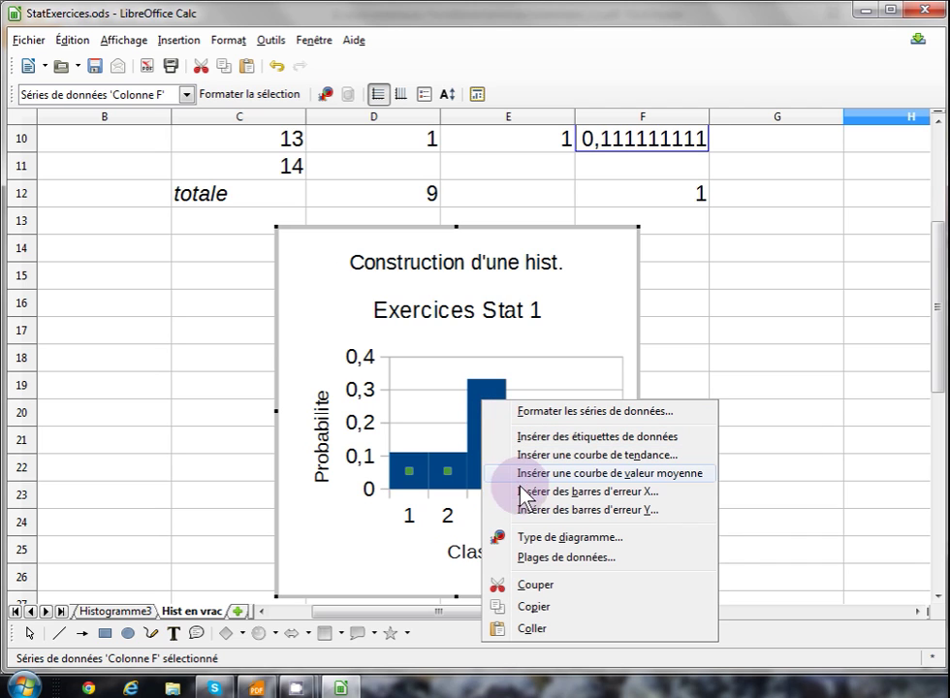
{"action": "left_click", "coordinate": [539, 556]}
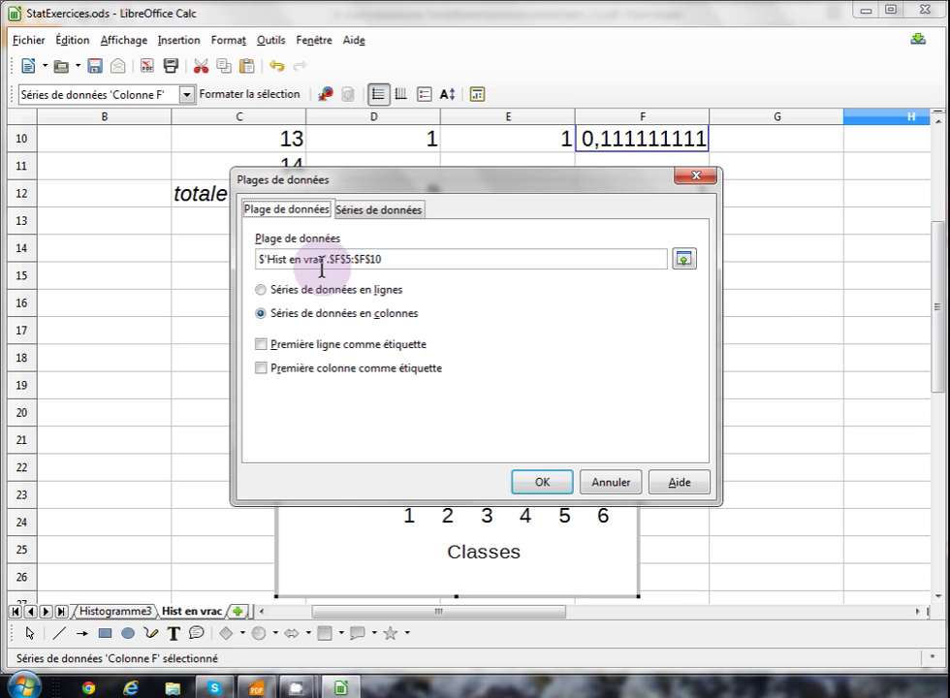
{"action": "left_click", "coordinate": [367, 211]}
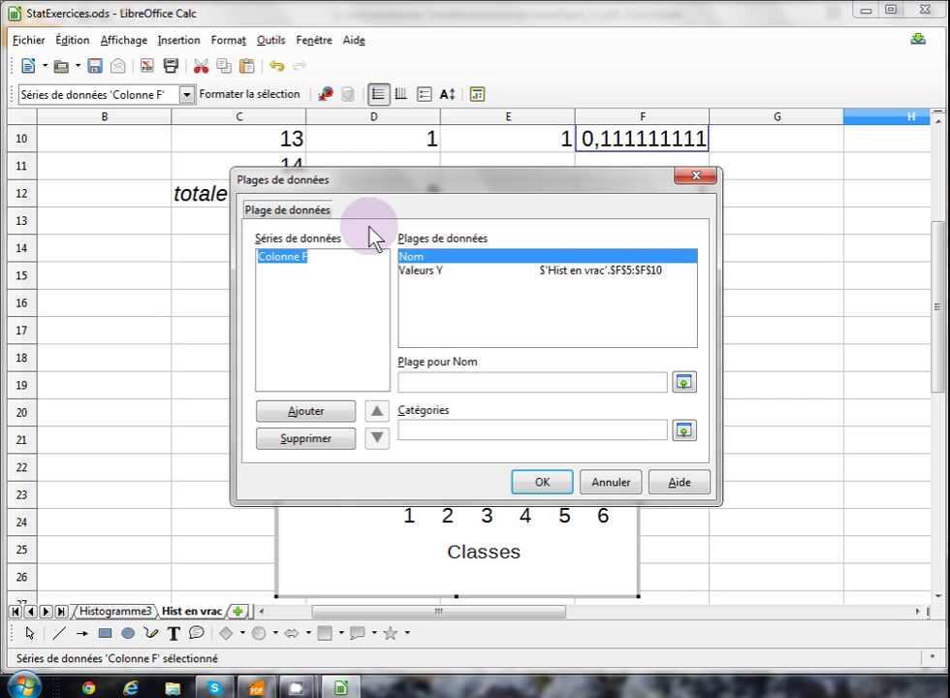
{"action": "left_click", "coordinate": [682, 431]}
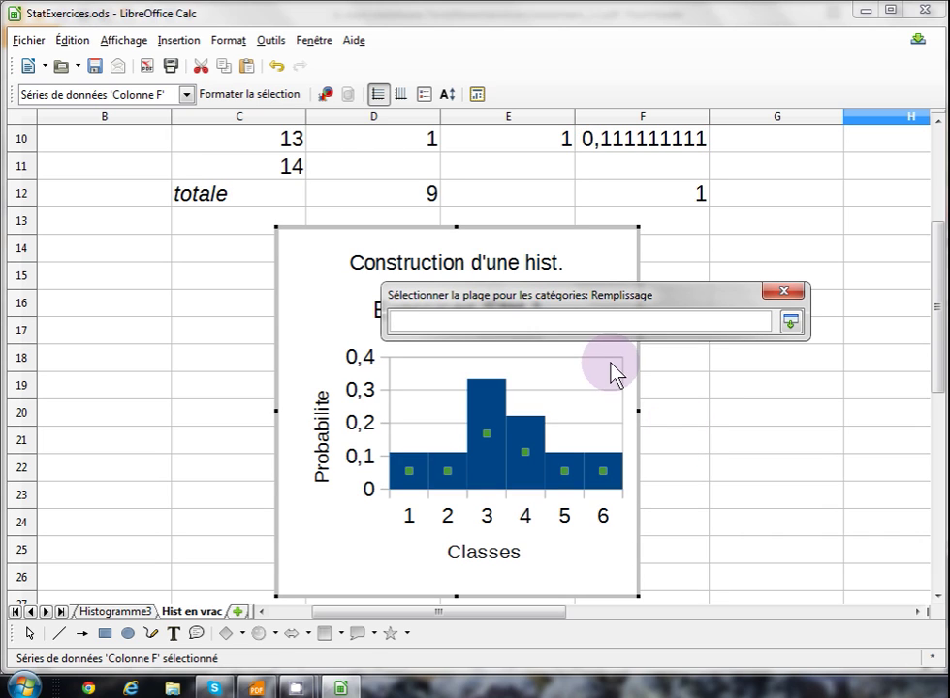
{"action": "left_click", "coordinate": [788, 323]}
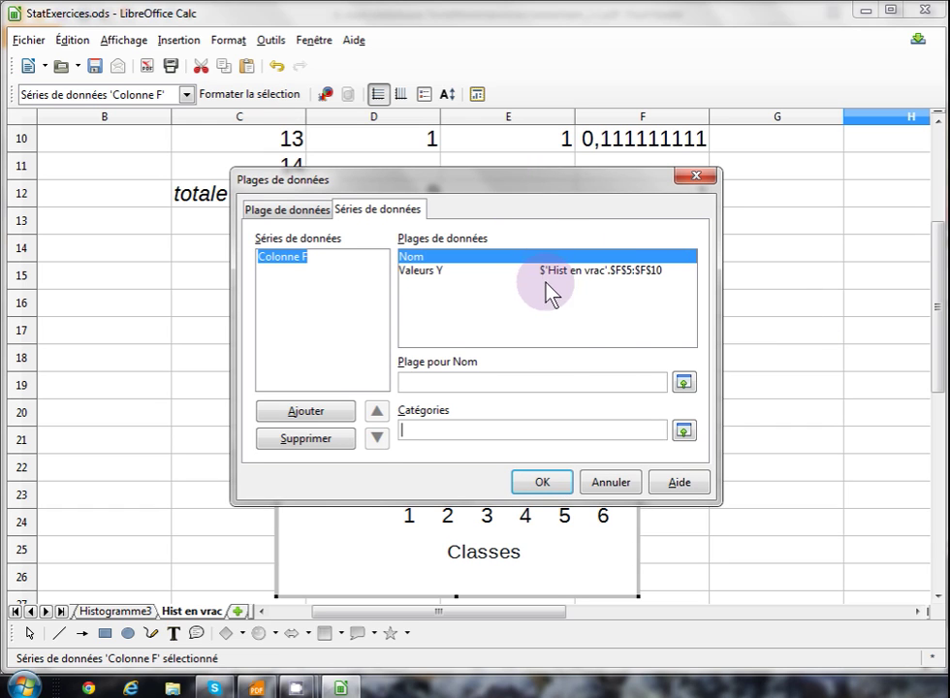
{"action": "left_click", "coordinate": [684, 430]}
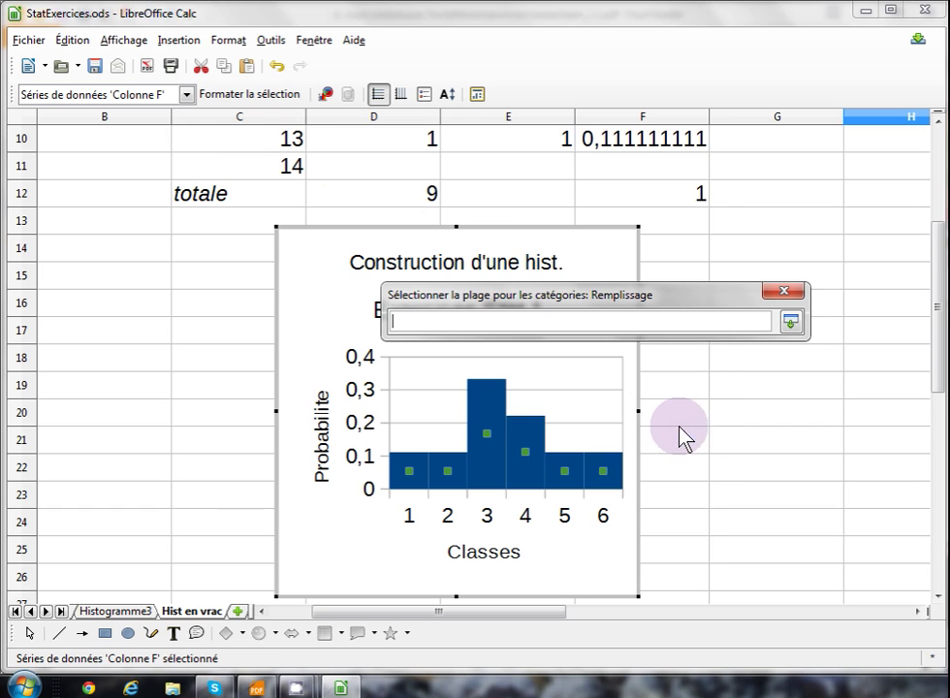
{"action": "left_click_drag", "start_coordinate": [283, 139], "coordinate": [283, 221]}
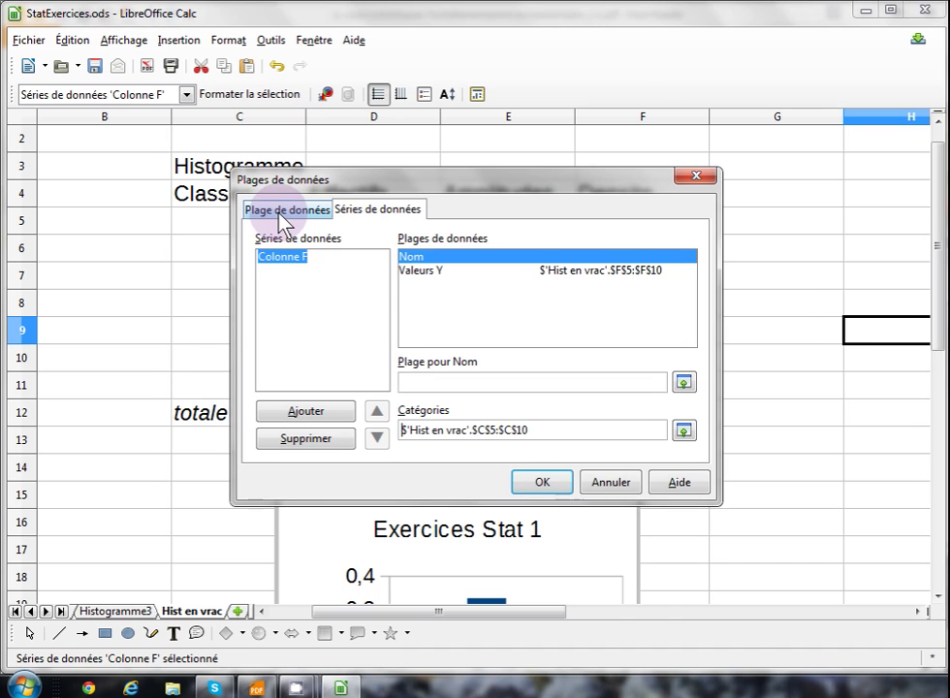
{"action": "left_click", "coordinate": [535, 482]}
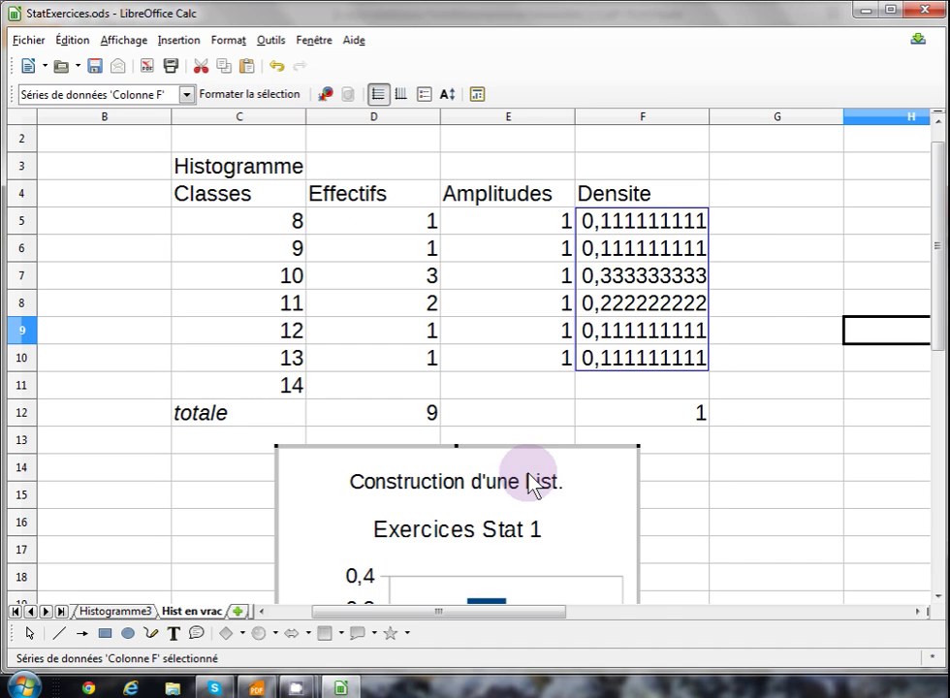
Step: Reduce the font size of the chart's subtitle "Exercices Stat 1" to 8
{"action": "left_click_drag", "start_coordinate": [941, 323], "coordinate": [933, 418]}
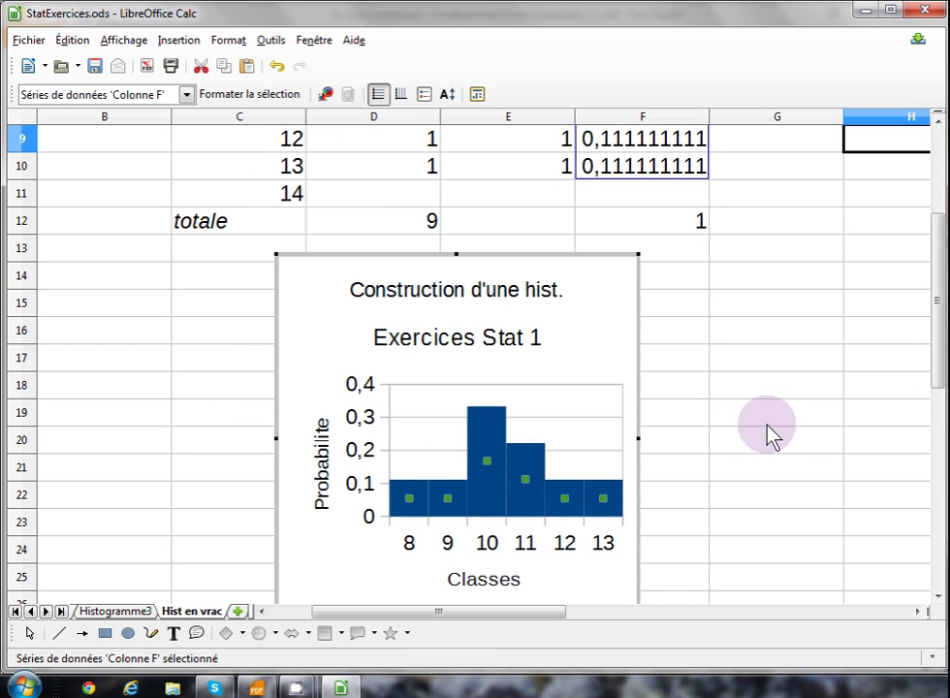
{"action": "left_click", "coordinate": [501, 329]}
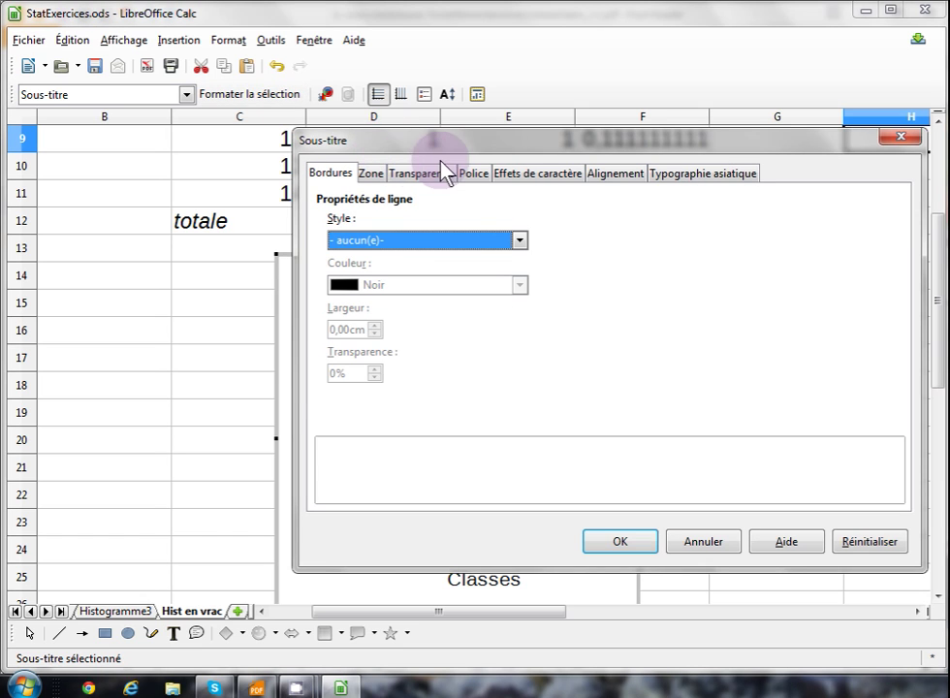
{"action": "left_click", "coordinate": [472, 173]}
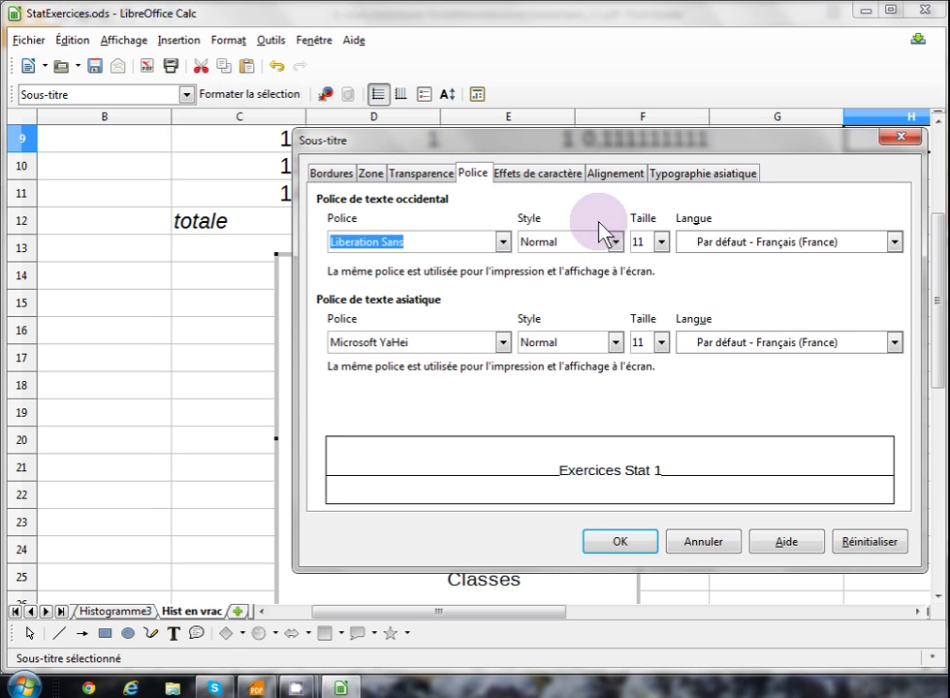
{"action": "left_click", "coordinate": [661, 241]}
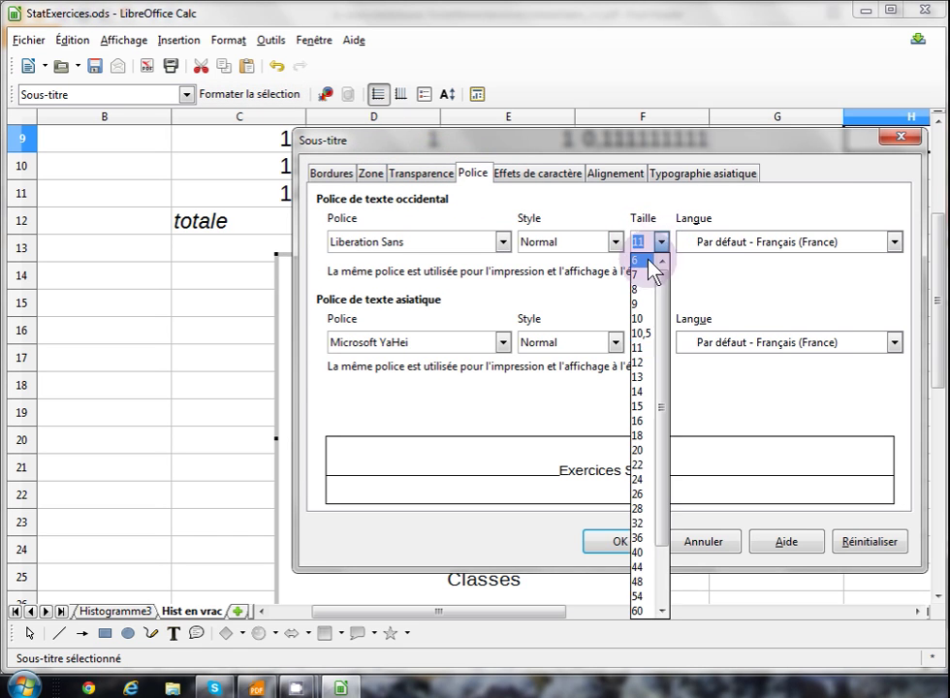
{"action": "left_click", "coordinate": [637, 289]}
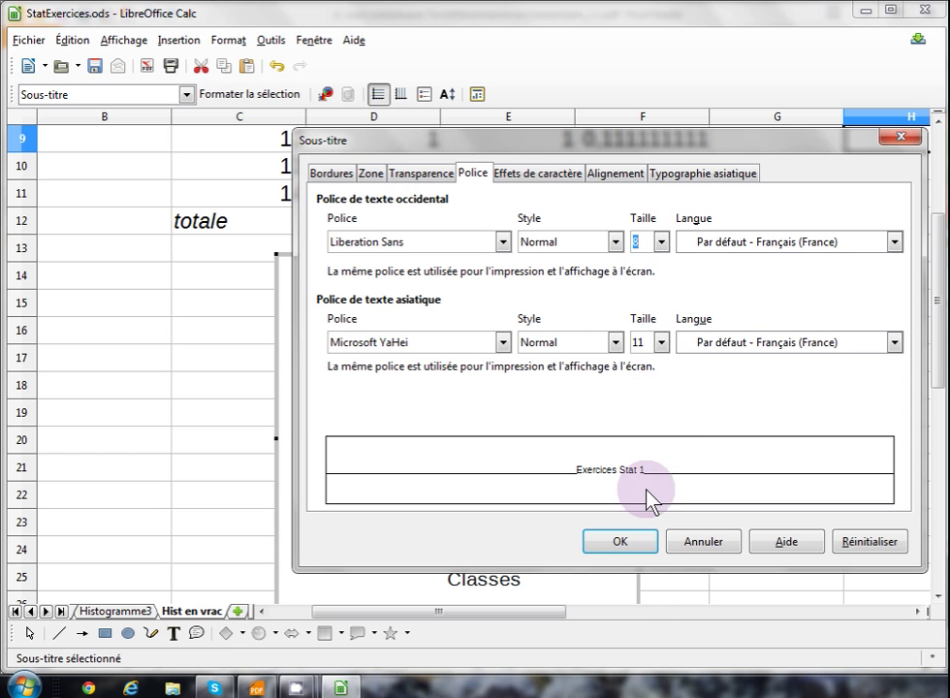
{"action": "left_click", "coordinate": [631, 539]}
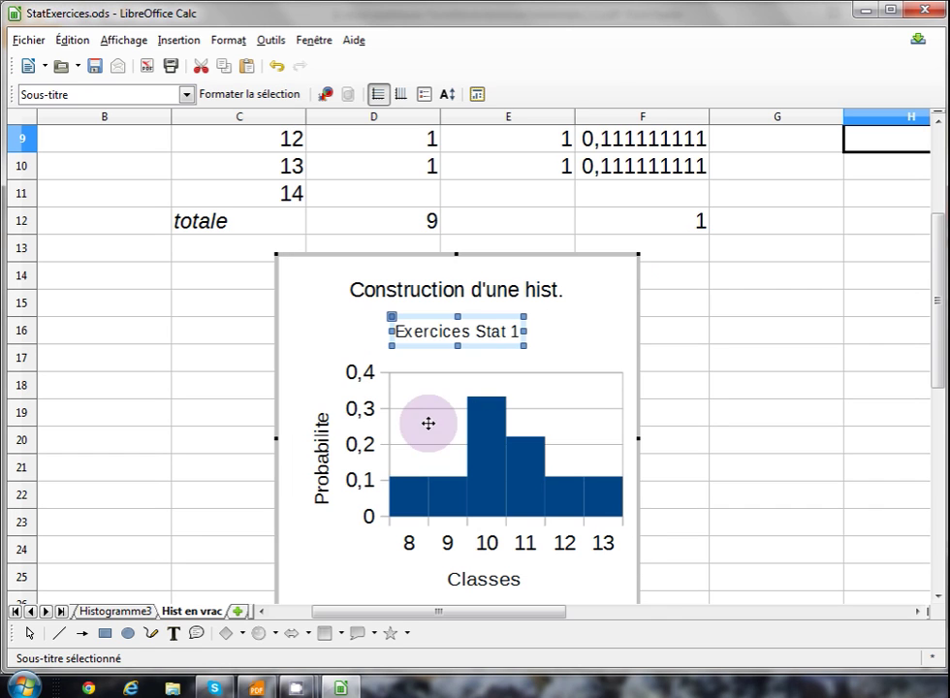
Step: Reduce the font size of the Y axis title "Probabilite" to 6
{"action": "left_click", "coordinate": [323, 439]}
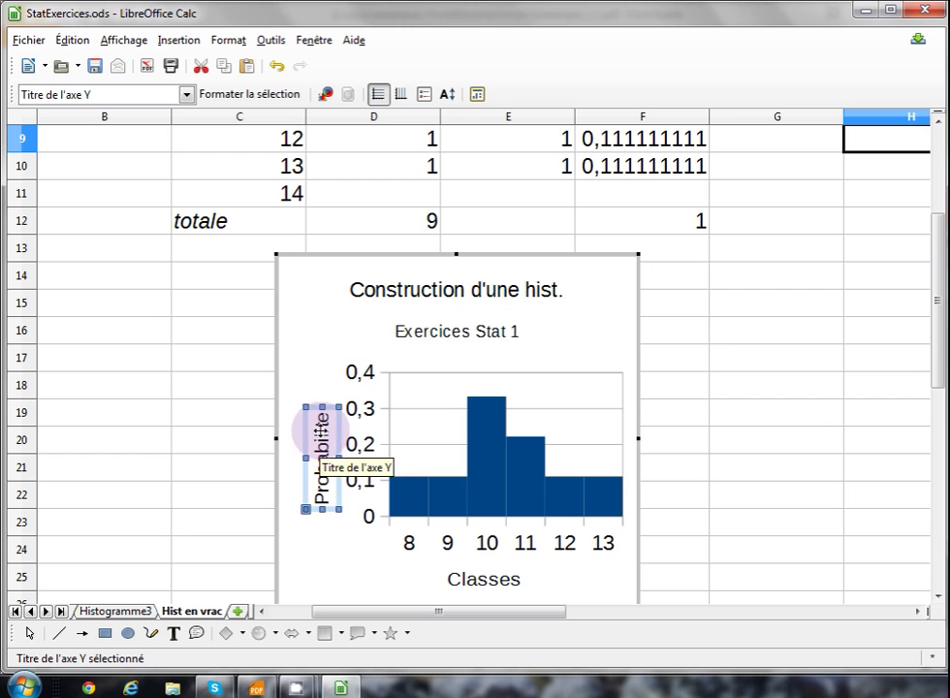
{"action": "left_click", "coordinate": [283, 95]}
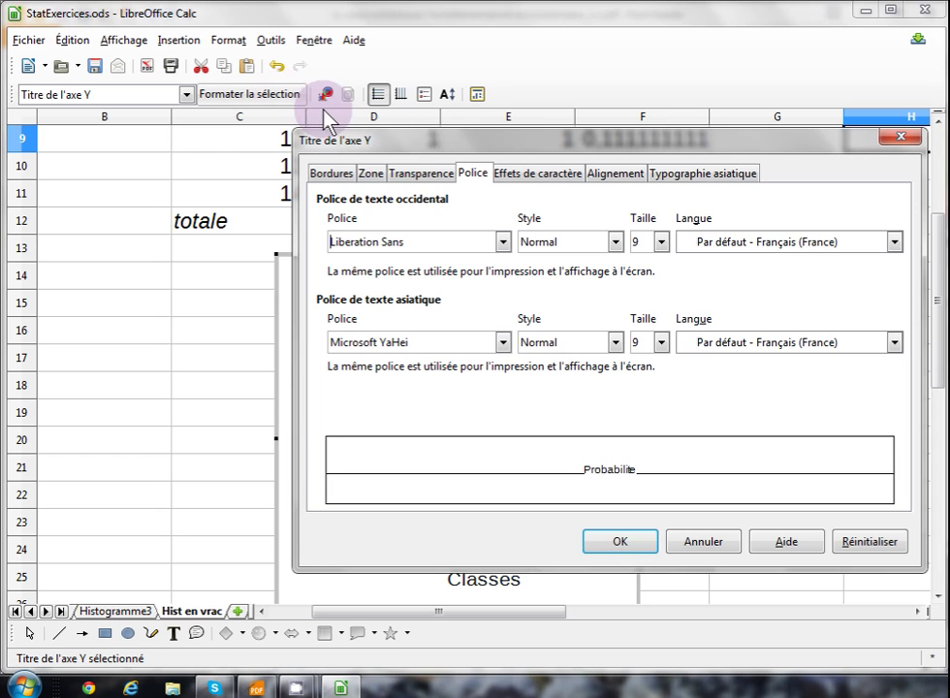
{"action": "left_click", "coordinate": [661, 244]}
{"action": "left_click", "coordinate": [647, 259]}
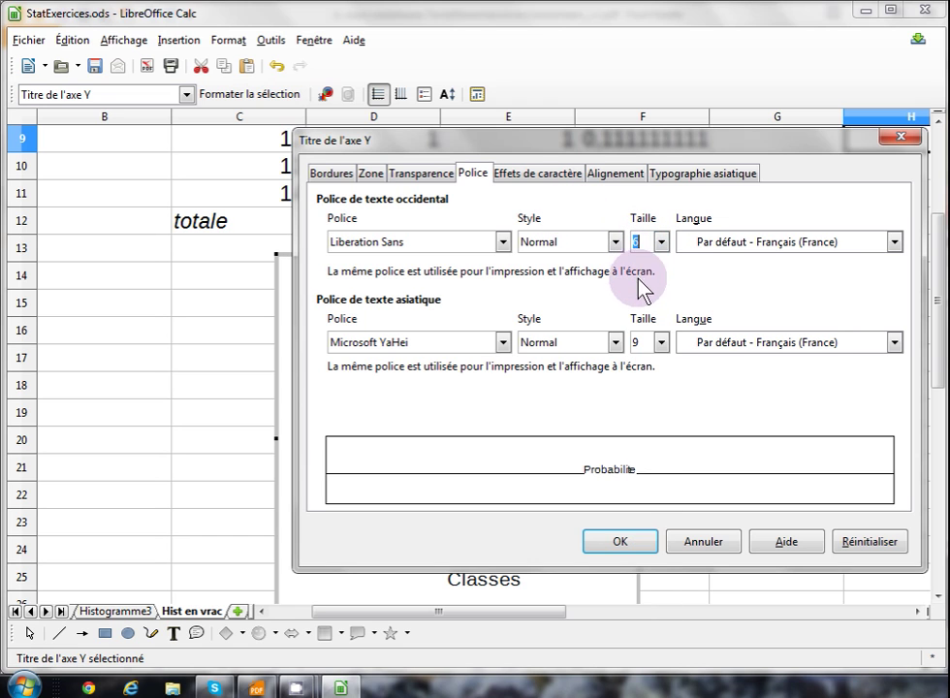
{"action": "left_click", "coordinate": [620, 541]}
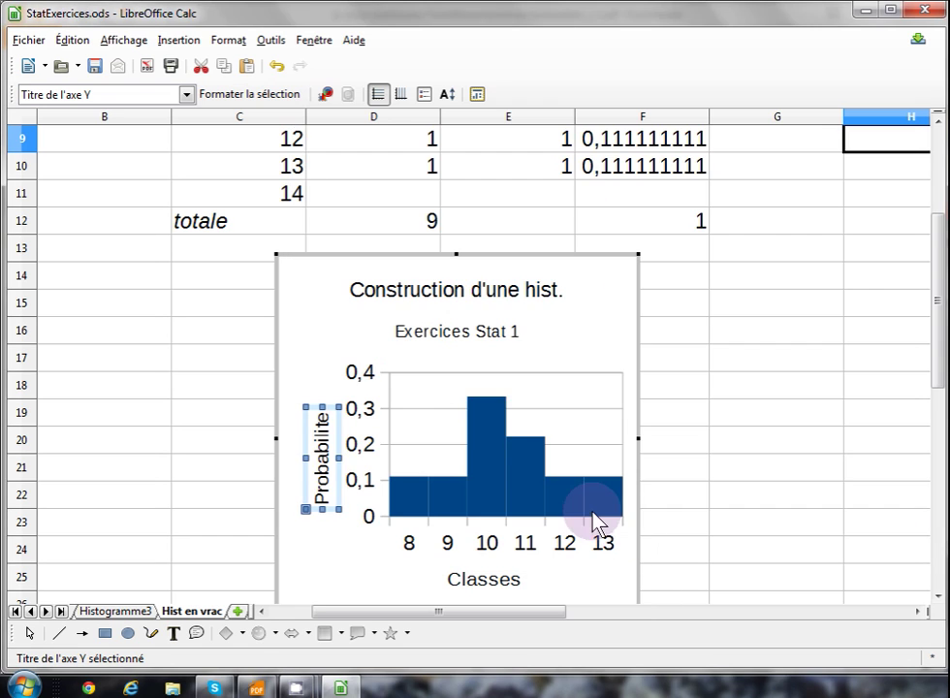
Step: Reduce the font size of the X axis title "Classes" to 6
{"action": "left_click", "coordinate": [478, 576]}
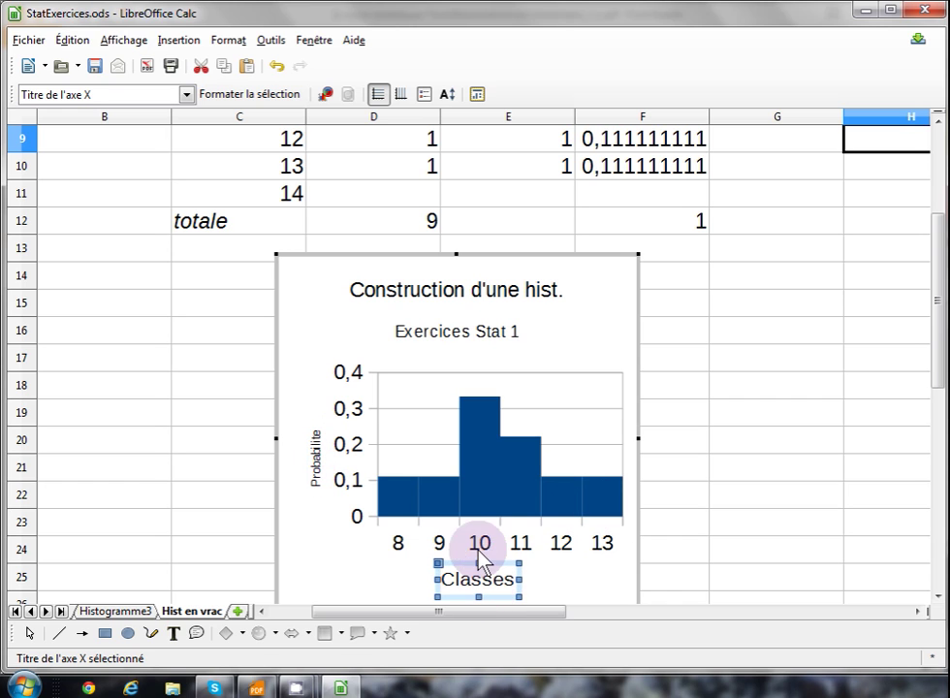
{"action": "left_click", "coordinate": [258, 95]}
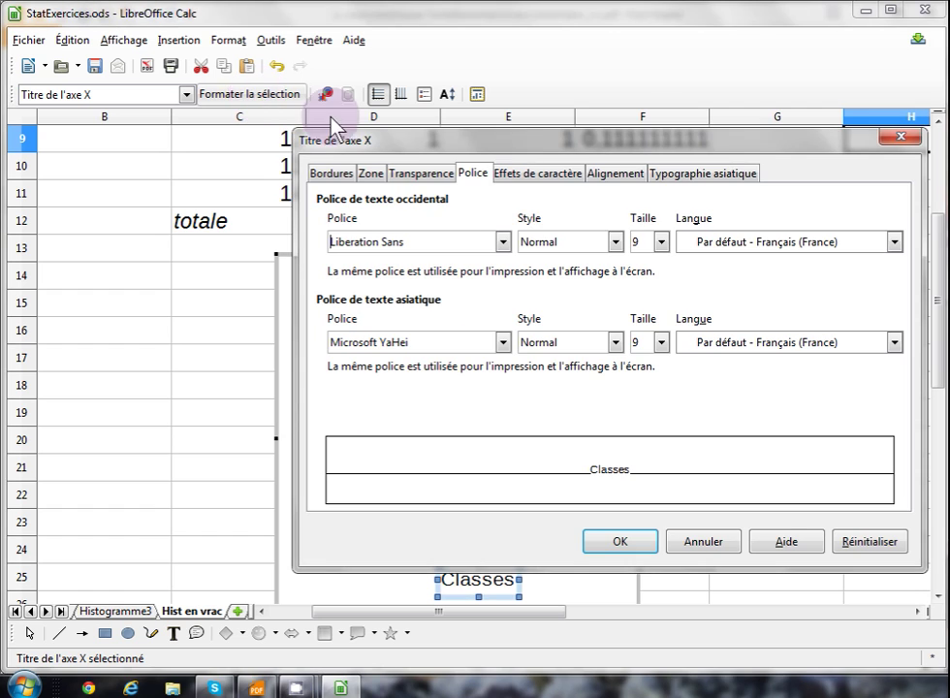
{"action": "left_click", "coordinate": [661, 241]}
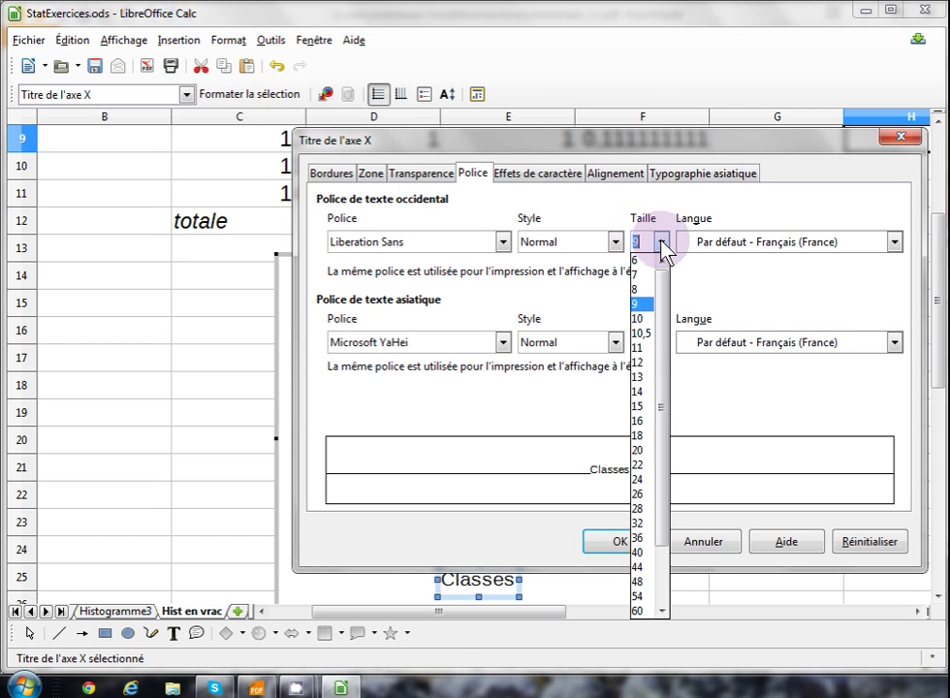
{"action": "left_click", "coordinate": [644, 259]}
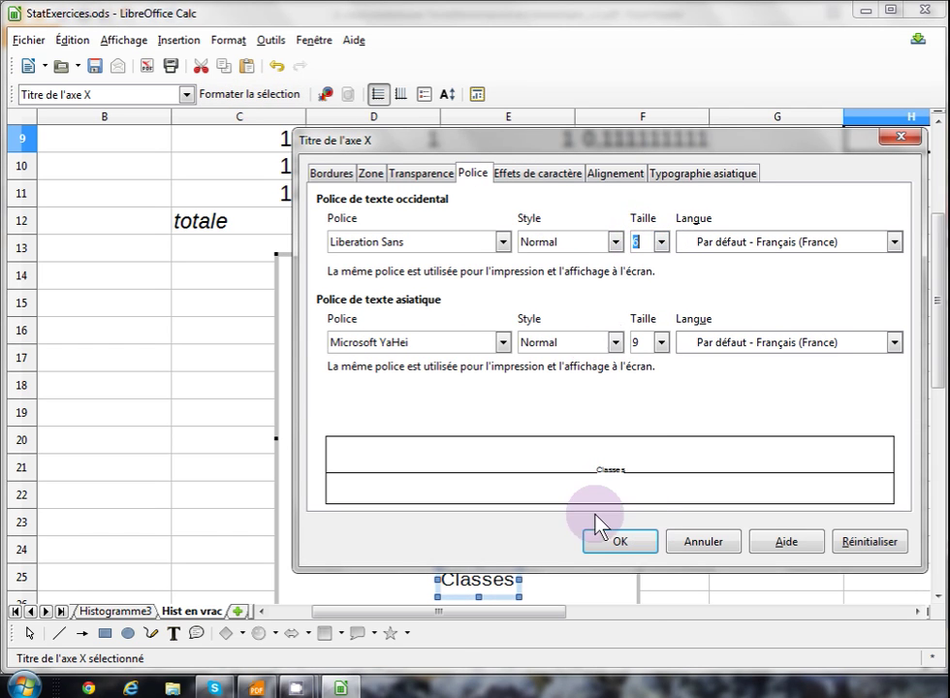
{"action": "left_click", "coordinate": [617, 541]}
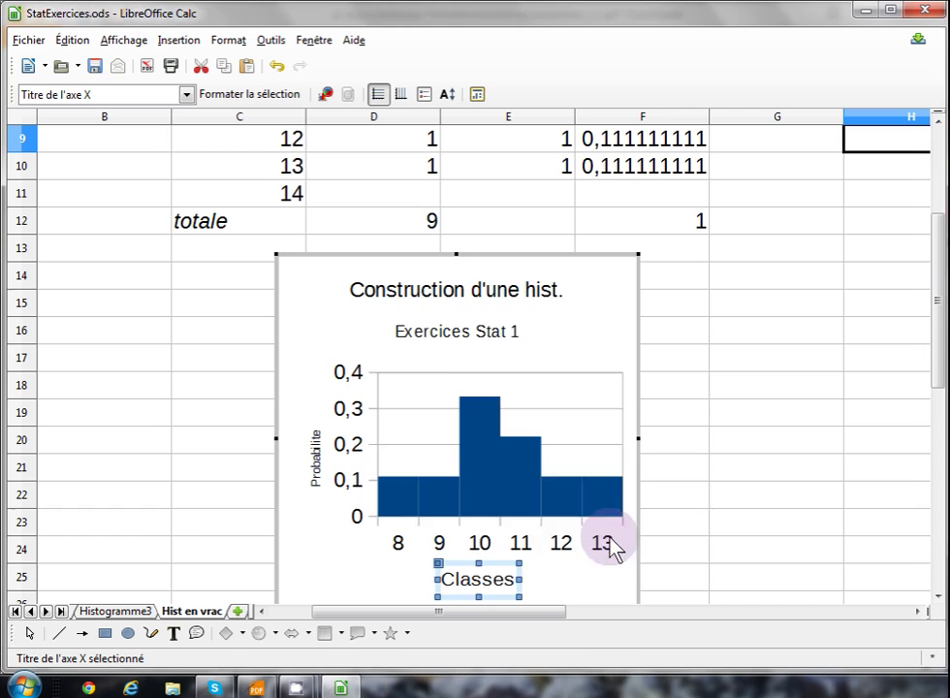
Step: Reduce the font size of the chart's Y axis value labels to 6
{"action": "left_click", "coordinate": [342, 485]}
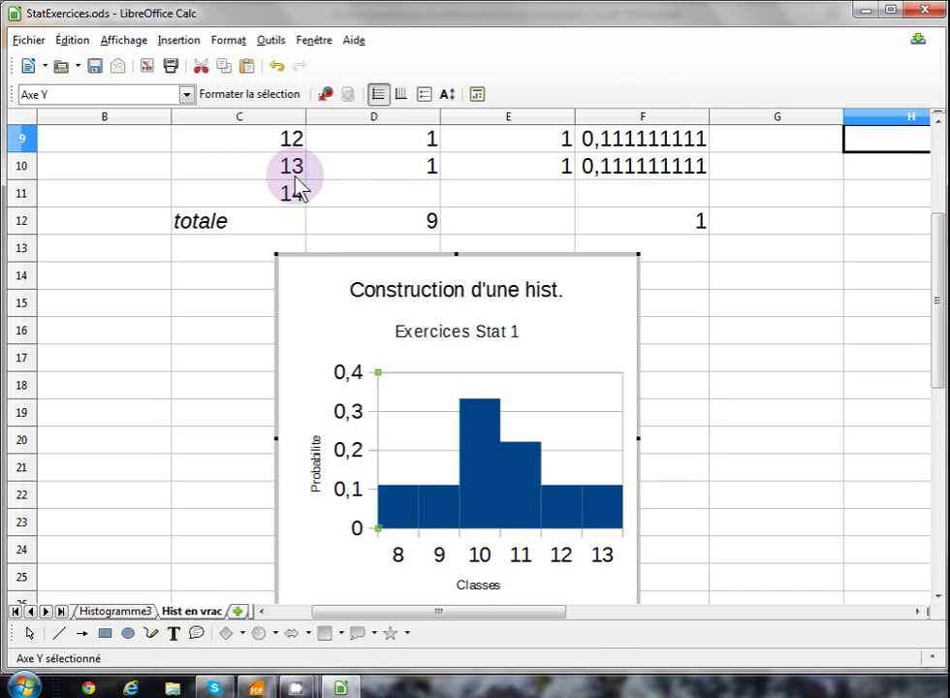
{"action": "left_click", "coordinate": [254, 94]}
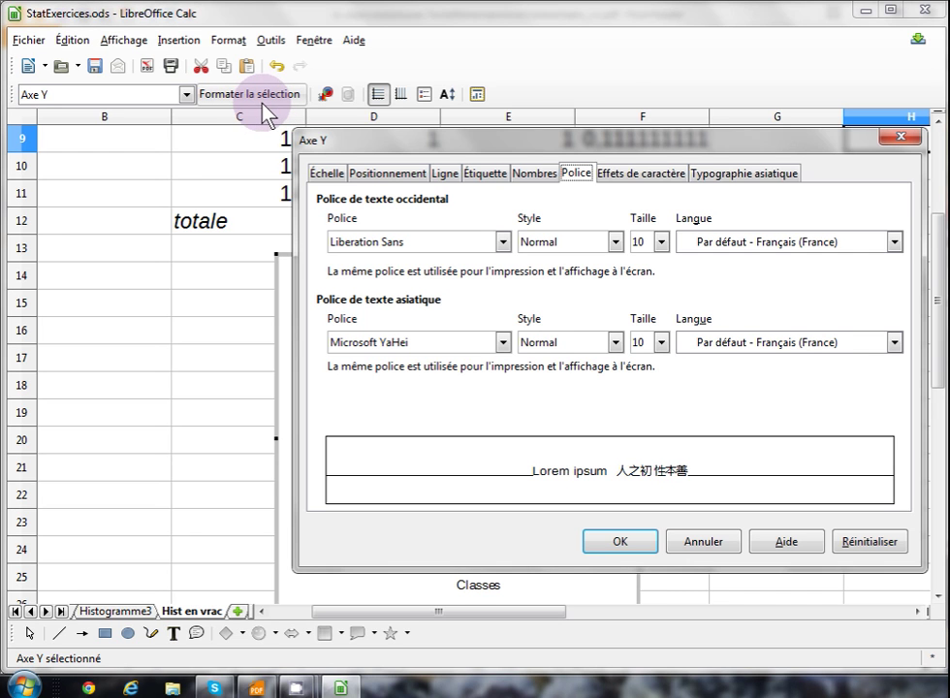
{"action": "left_click", "coordinate": [660, 247]}
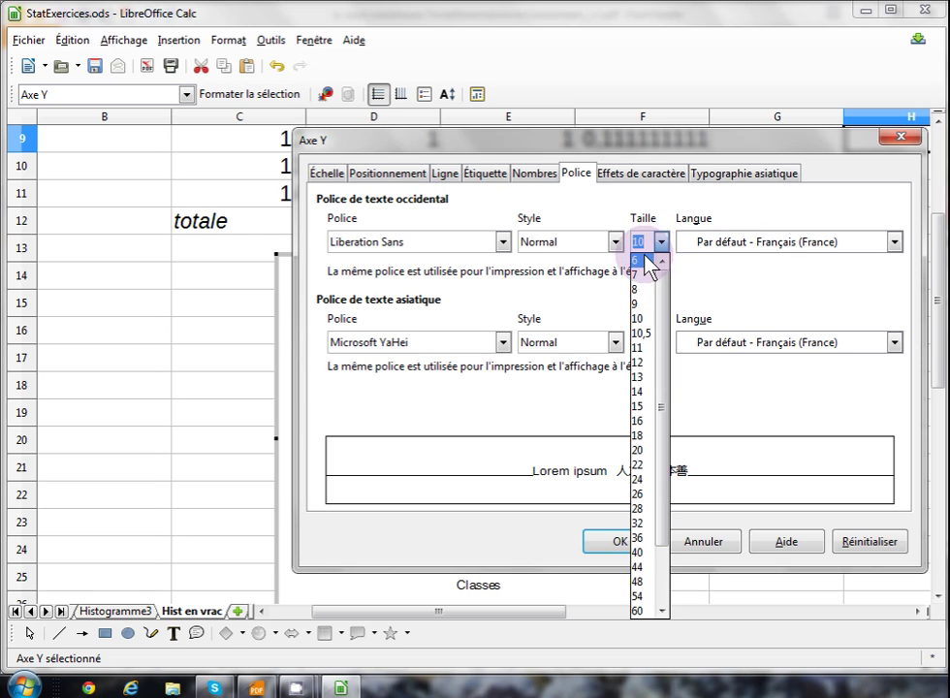
{"action": "left_click", "coordinate": [650, 259]}
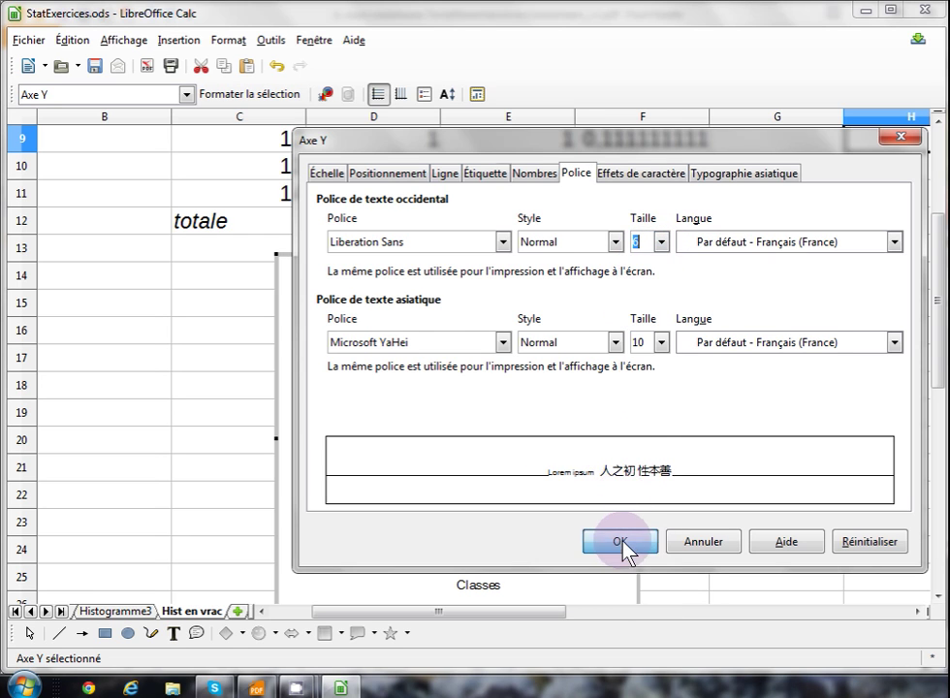
{"action": "left_click", "coordinate": [622, 541]}
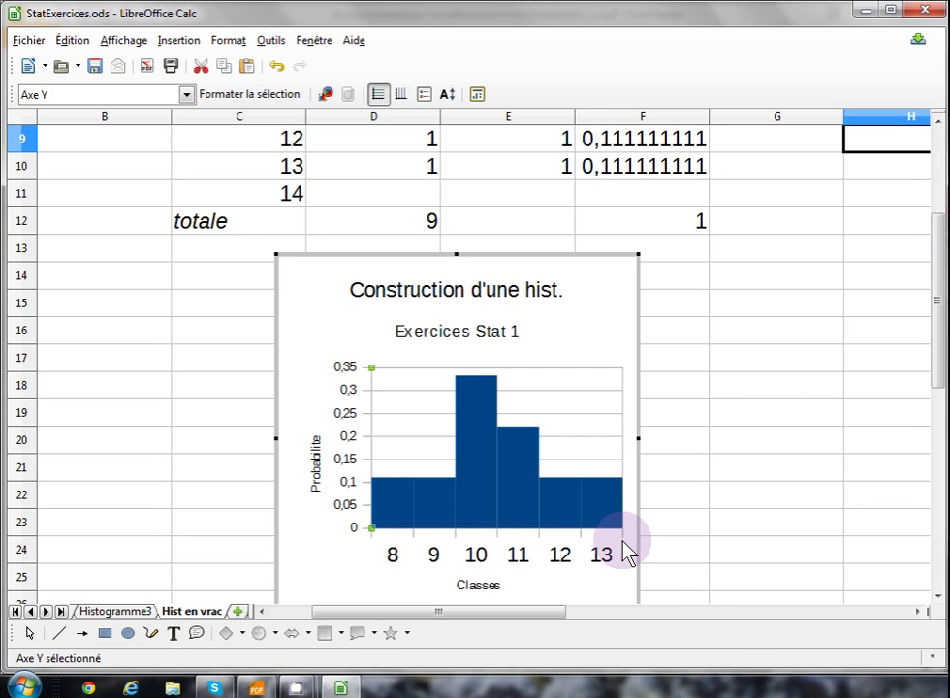
Step: Reduce the font size of the class labels along the chart's X axis to 6
{"action": "left_click", "coordinate": [478, 555]}
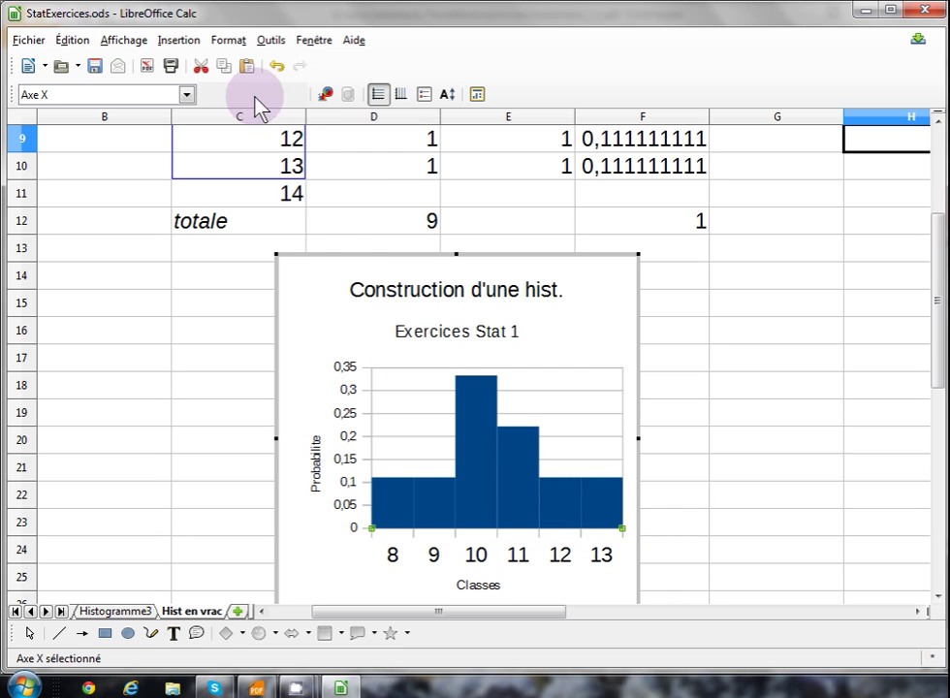
{"action": "left_click", "coordinate": [254, 96]}
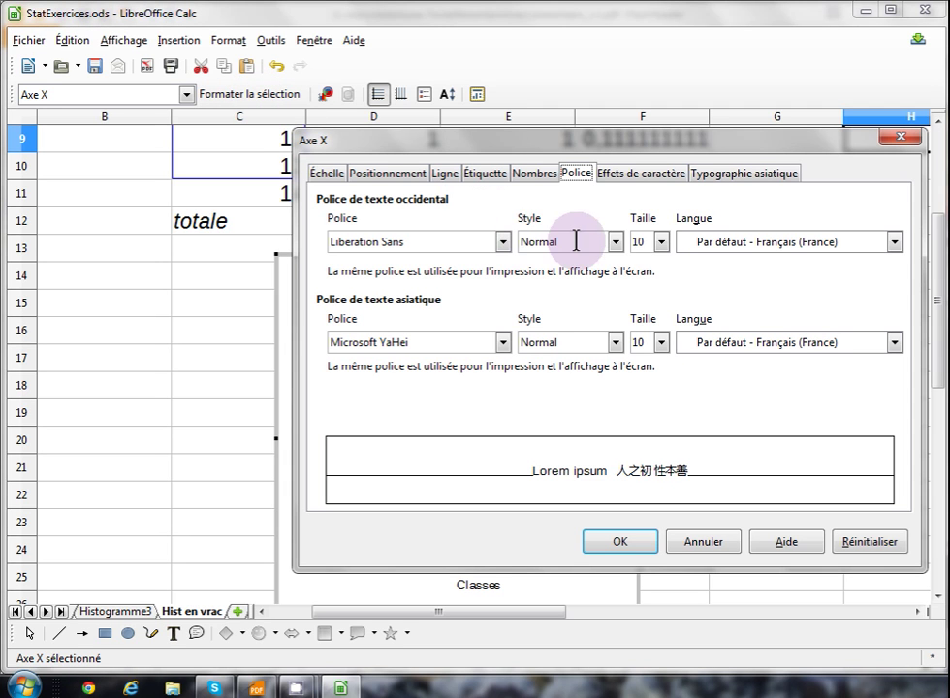
{"action": "left_click", "coordinate": [662, 254]}
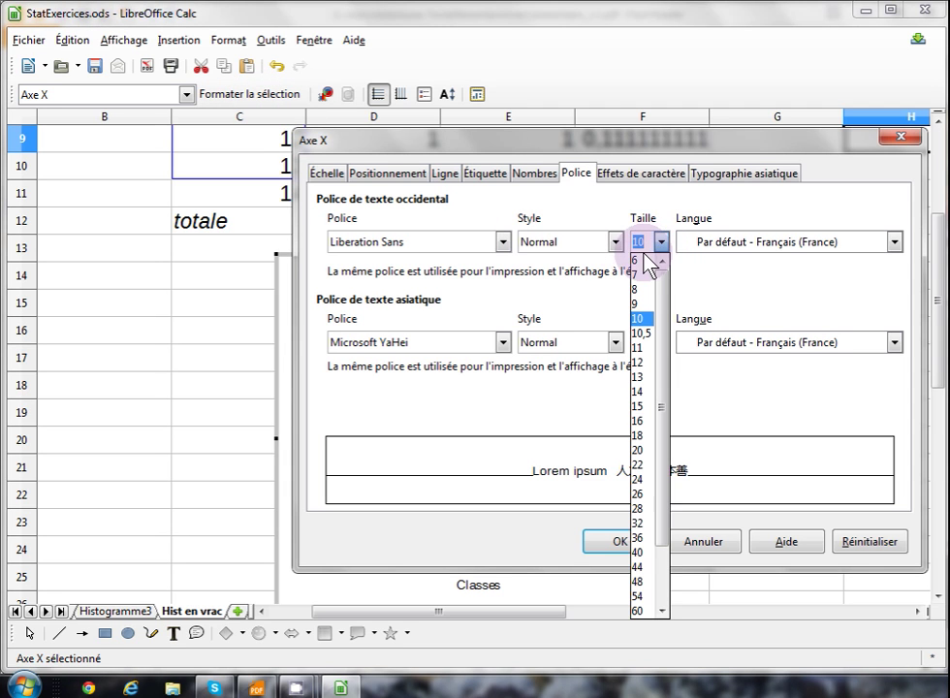
{"action": "left_click", "coordinate": [651, 260]}
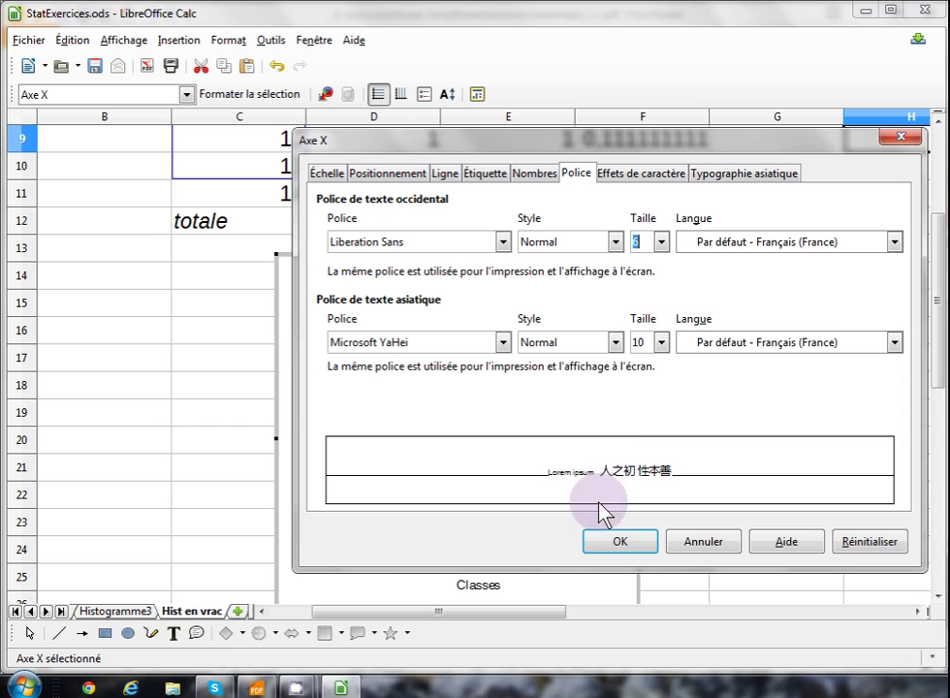
{"action": "left_click", "coordinate": [613, 540]}
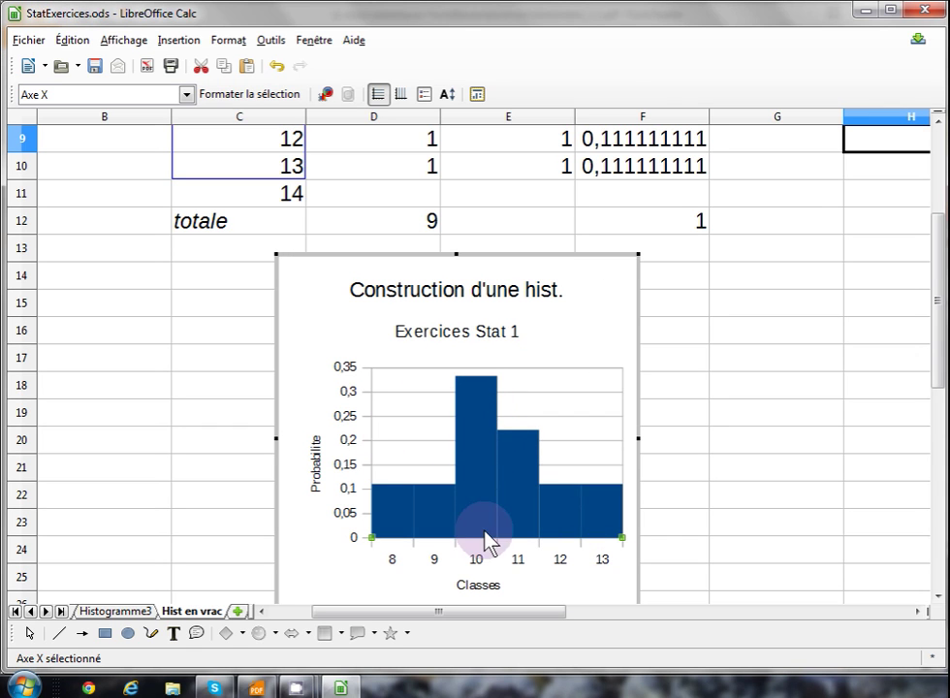
Step: Enter the heading "Statistiques" in cell A14 under the raw data, consulting the mode and range section of the course PDF in Foxit Reader
{"action": "left_click_drag", "start_coordinate": [471, 619], "coordinate": [393, 620]}
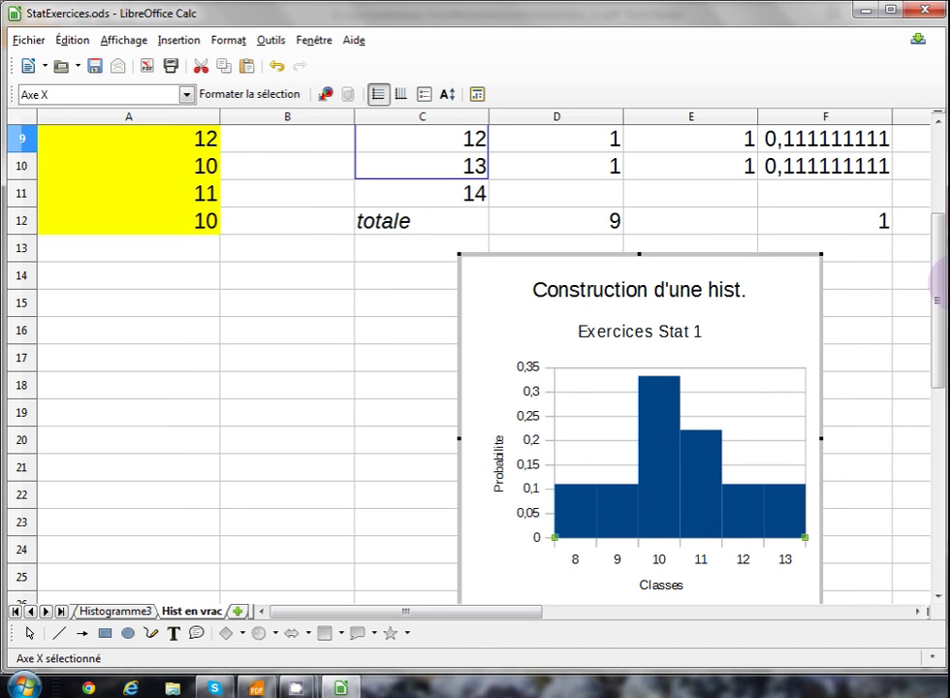
{"action": "left_click_drag", "start_coordinate": [938, 296], "coordinate": [938, 227]}
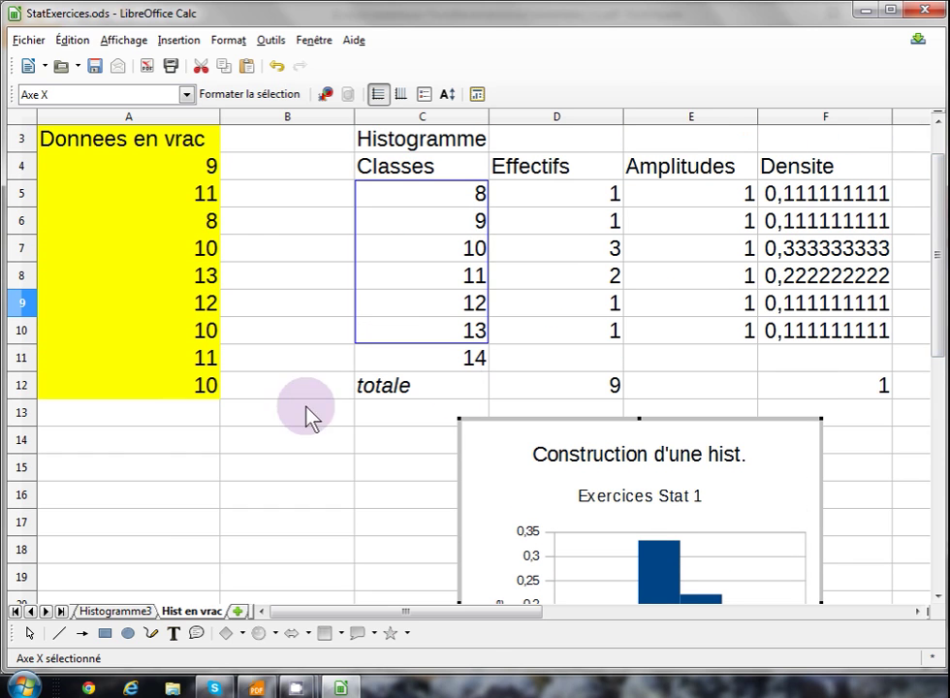
{"action": "left_click", "coordinate": [171, 445]}
{"action": "type", "text": "Statisti"}
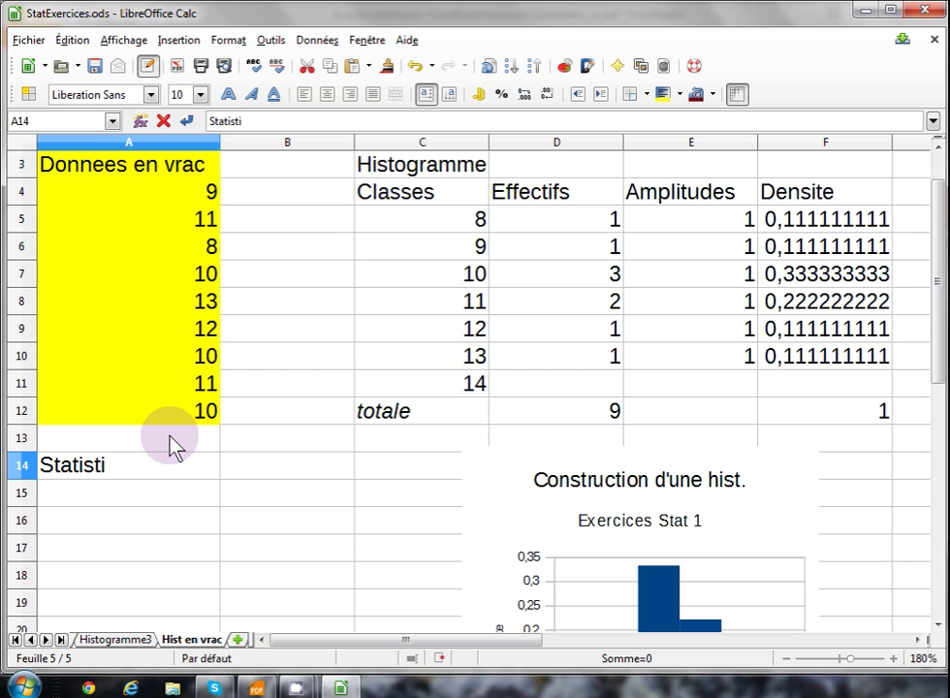
{"action": "type", "text": "ques"}
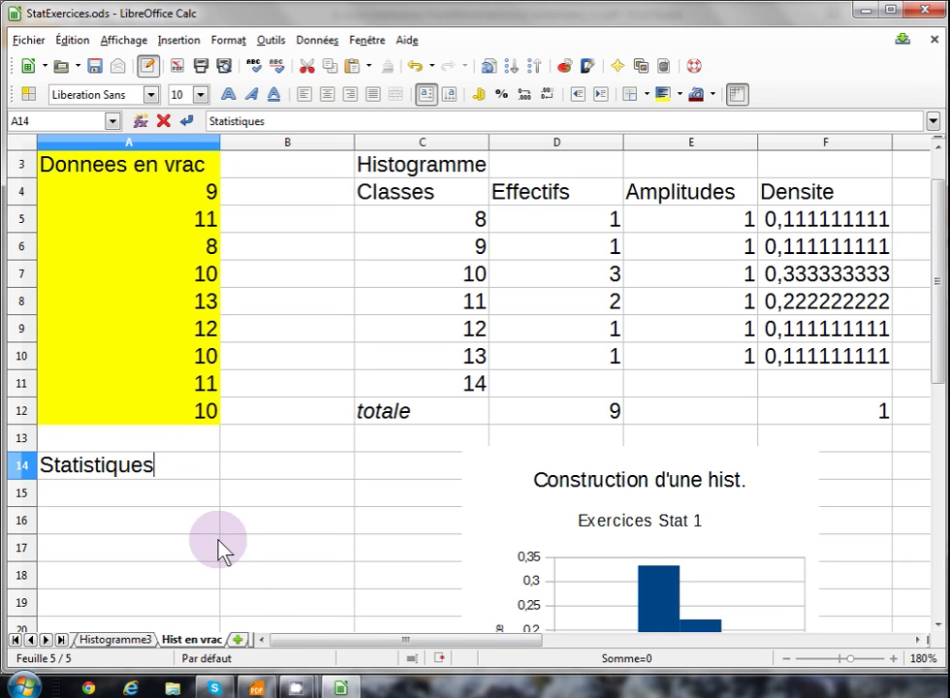
{"action": "left_click", "coordinate": [255, 686]}
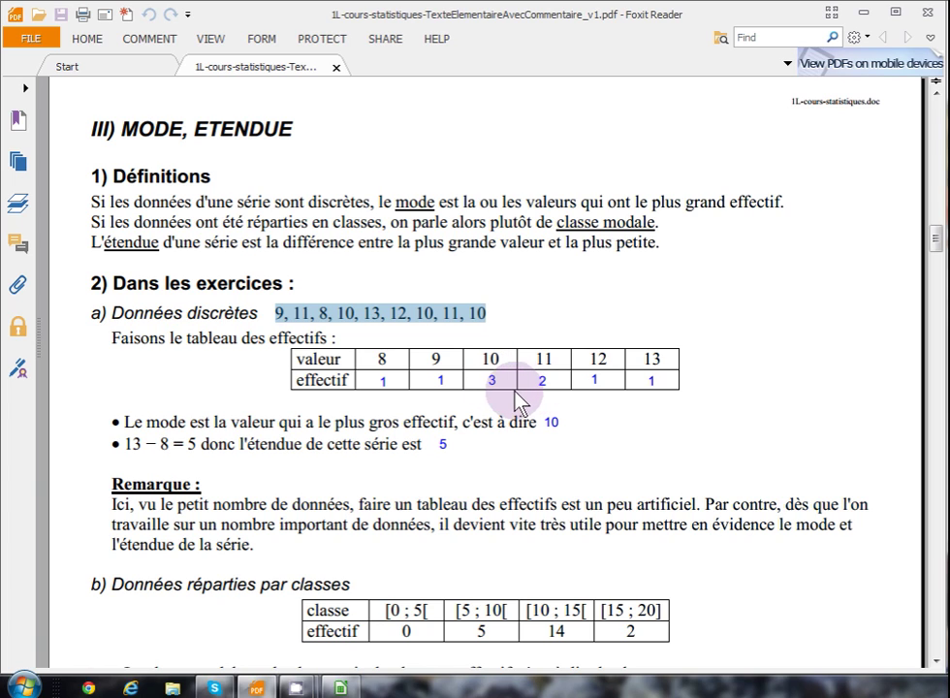
{"action": "left_click", "coordinate": [341, 689]}
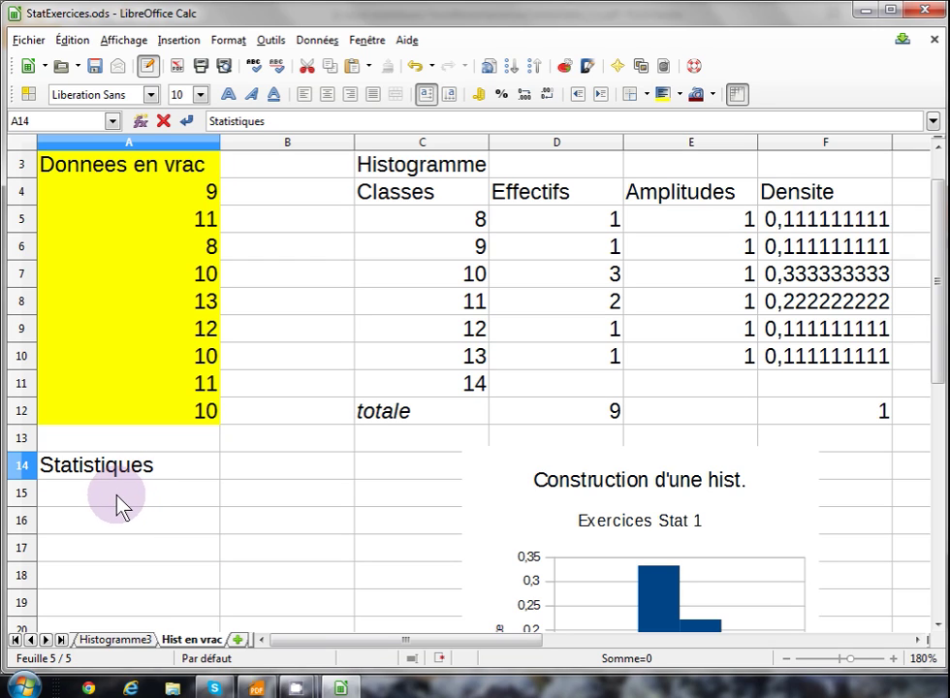
{"action": "key", "text": "Return"}
Step: Enter the labels "Minimum", "Maximum", "Etendu" and "Mode" in cells A15 to A18 under the "Statistiques" heading
{"action": "type", "text": "M"}
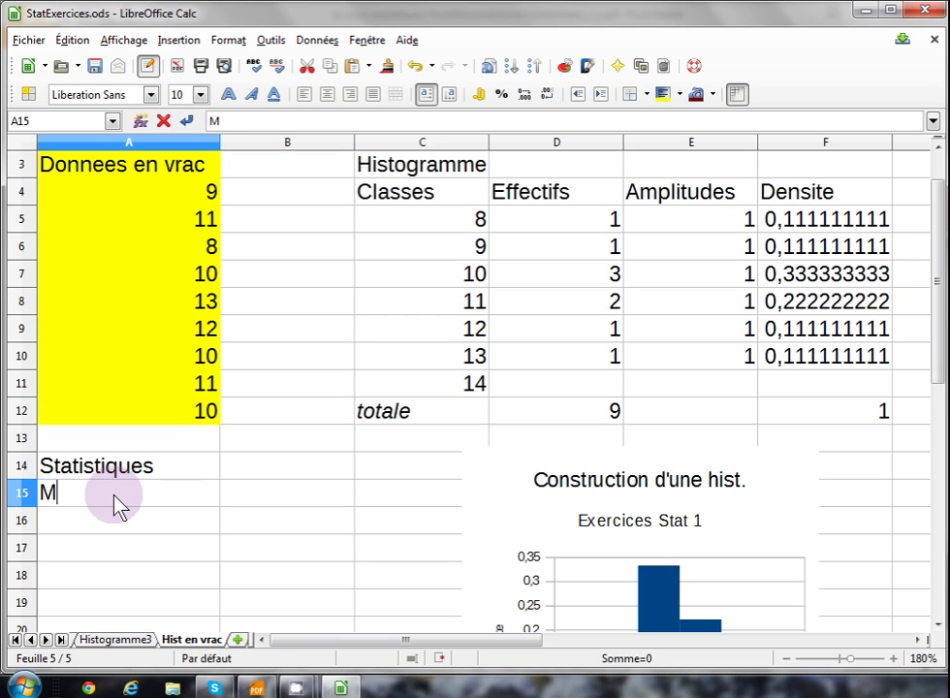
{"action": "type", "text": "inimum"}
{"action": "key", "text": "Return"}
{"action": "type", "text": "M"}
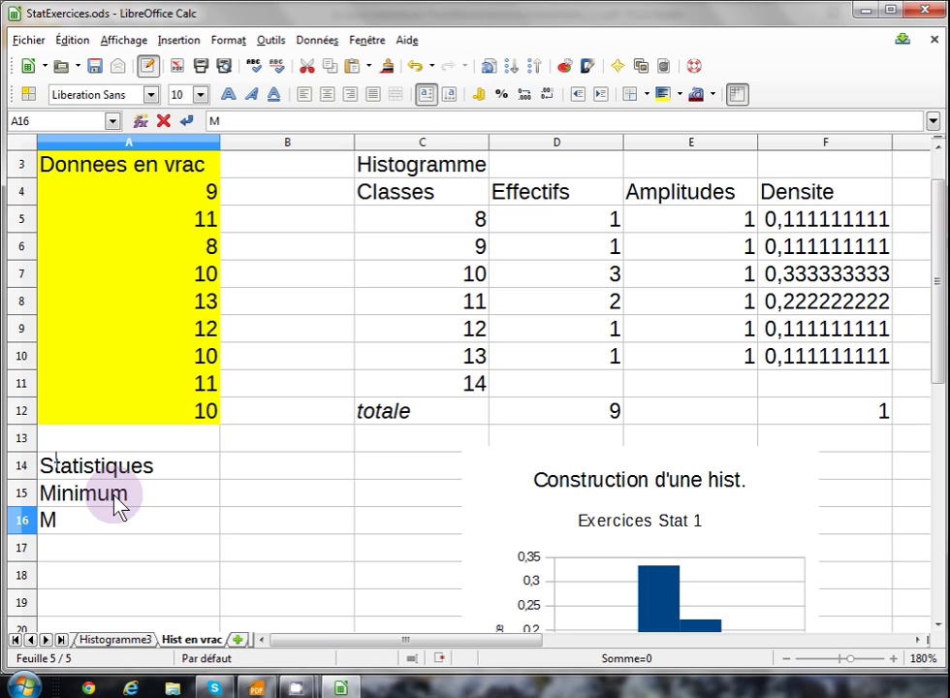
{"action": "type", "text": "aximum"}
{"action": "key", "text": "Return"}
{"action": "type", "text": "Etendu"}
{"action": "key", "text": "Return"}
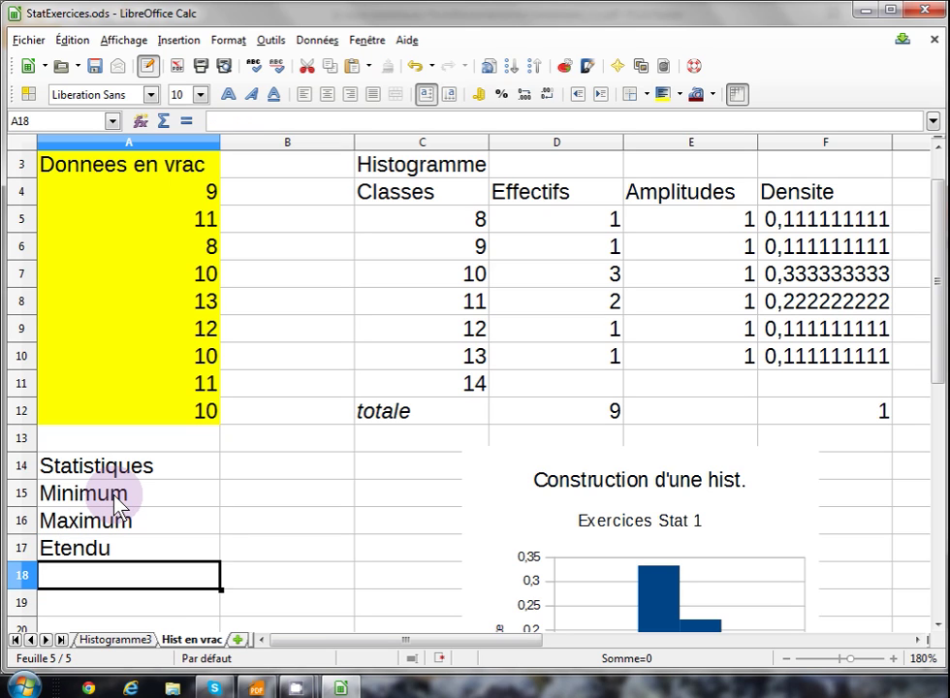
{"action": "type", "text": "Mode"}
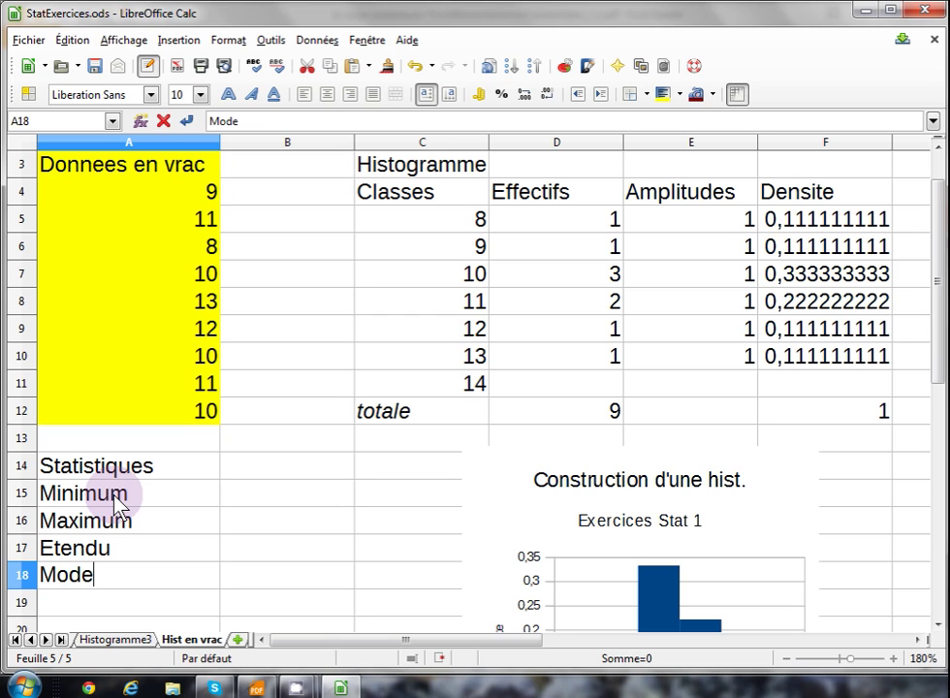
{"action": "key", "text": "Return"}
{"action": "key", "text": "Up"}
{"action": "key", "text": "Up"}
{"action": "key", "text": "Up"}
{"action": "key", "text": "Up"}
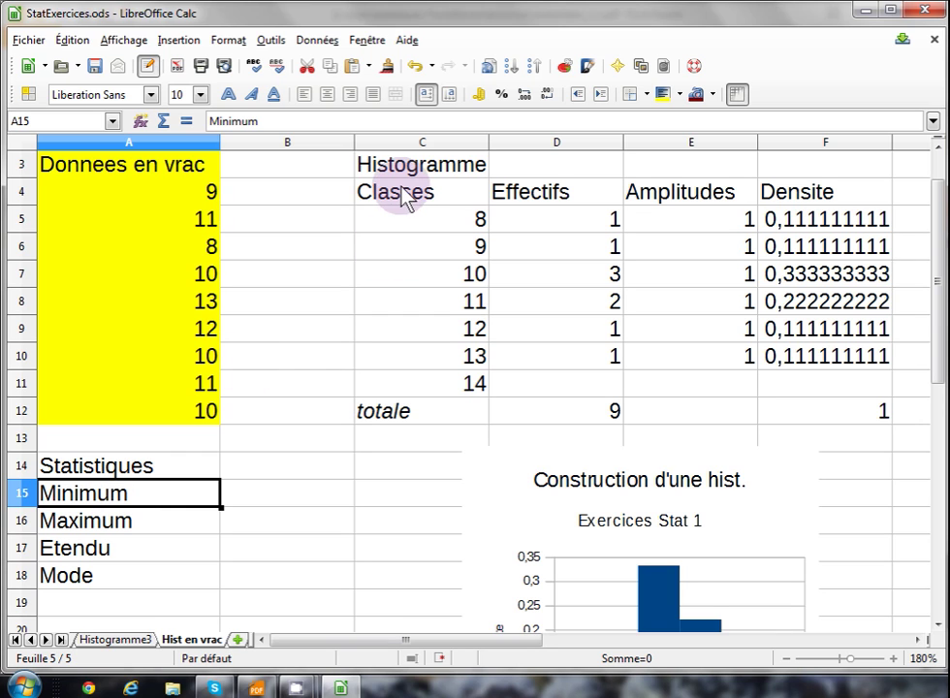
Step: Fill the histogram table C3:F12 with a light pink background colour
{"action": "left_click_drag", "start_coordinate": [394, 171], "coordinate": [817, 424]}
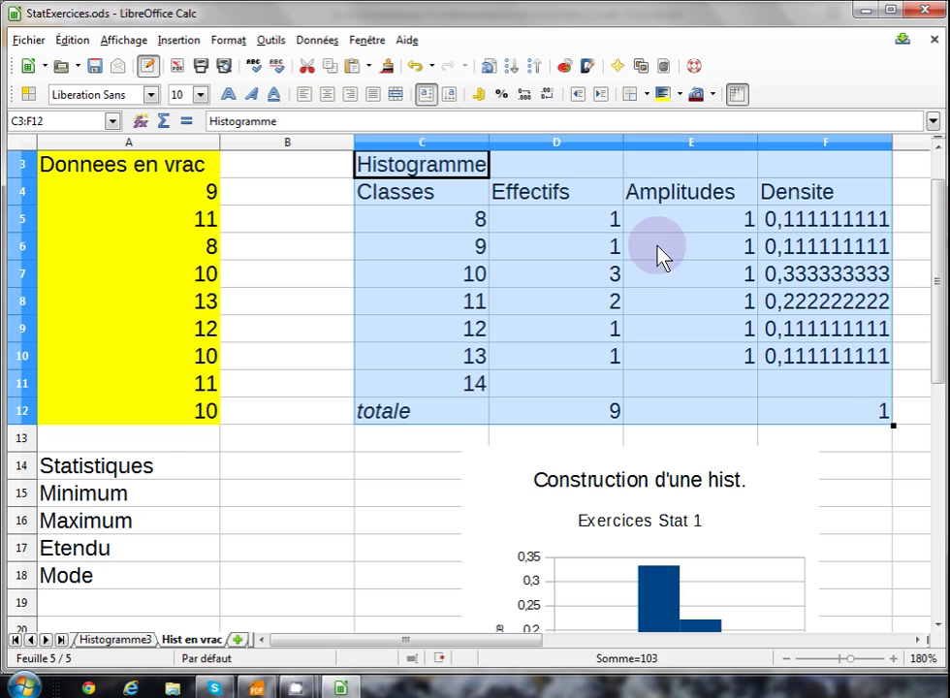
{"action": "left_click", "coordinate": [681, 94]}
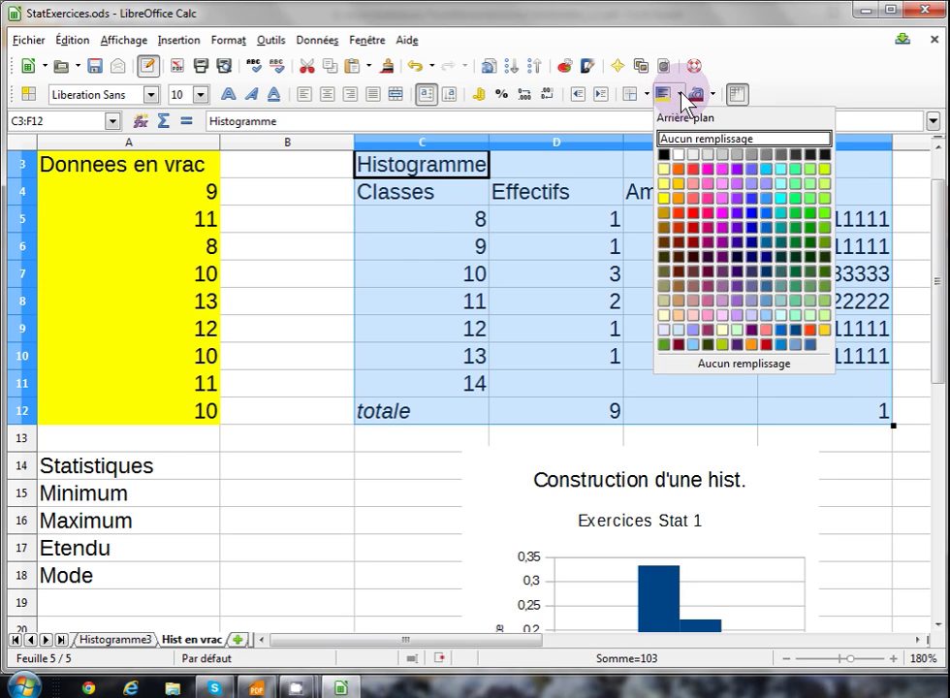
{"action": "left_click", "coordinate": [723, 184]}
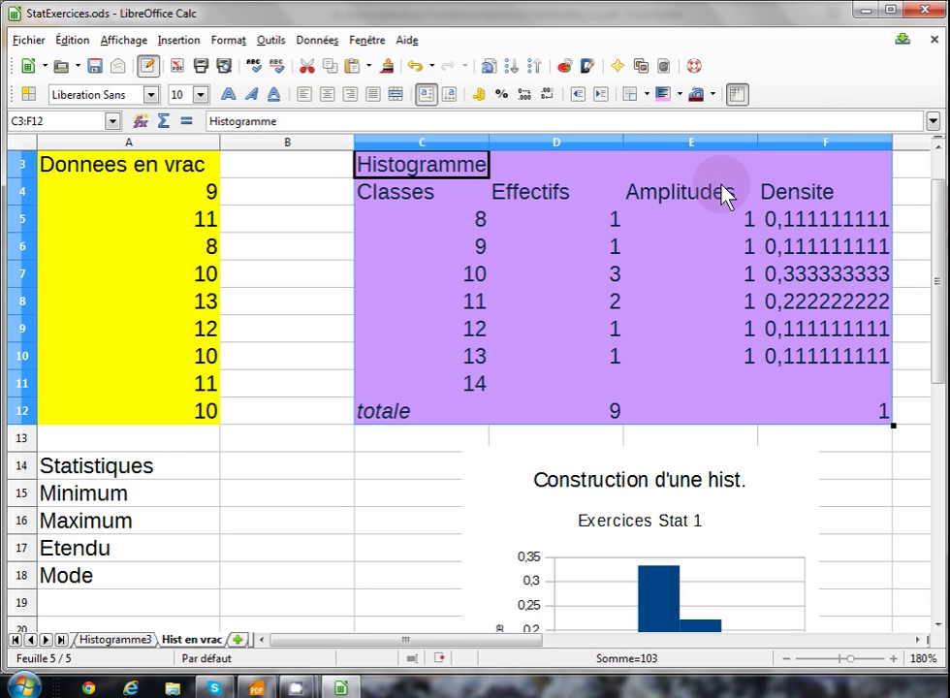
Step: Calculate the minimum of the raw data in cell B15 with the formula =min(A4:A12)
{"action": "left_click", "coordinate": [146, 477]}
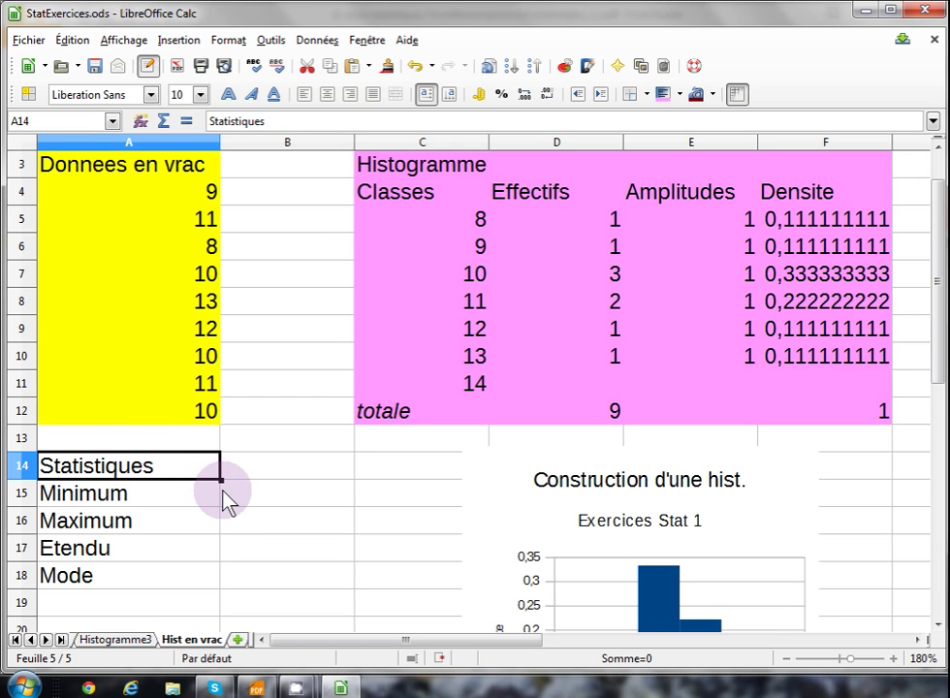
{"action": "left_click", "coordinate": [240, 502]}
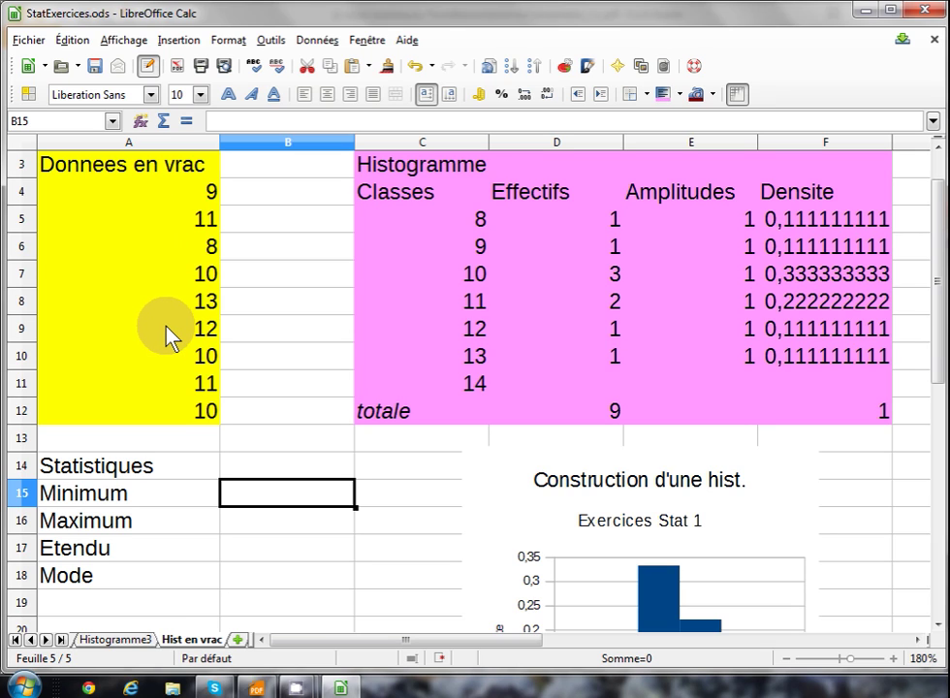
{"action": "type", "text": "=min("}
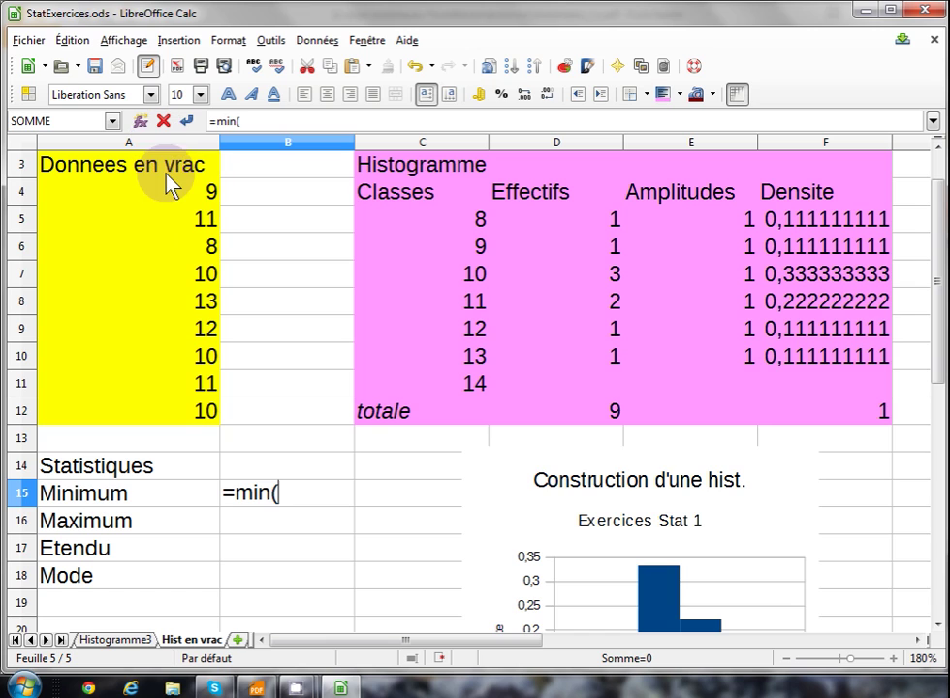
{"action": "left_click_drag", "start_coordinate": [169, 194], "coordinate": [171, 419]}
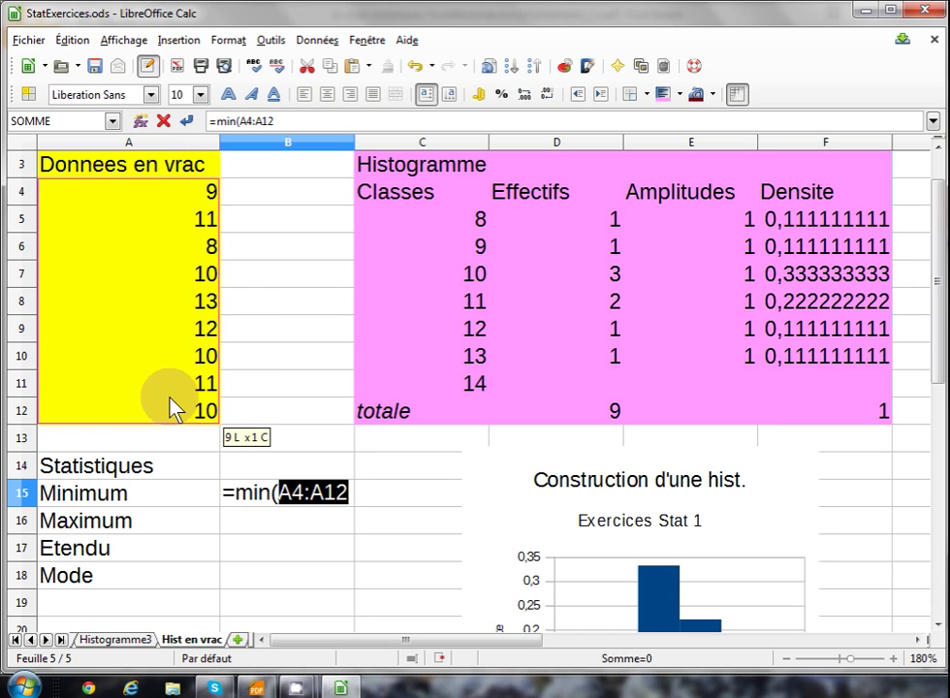
{"action": "type", "text": ")"}
{"action": "key", "text": "Return"}
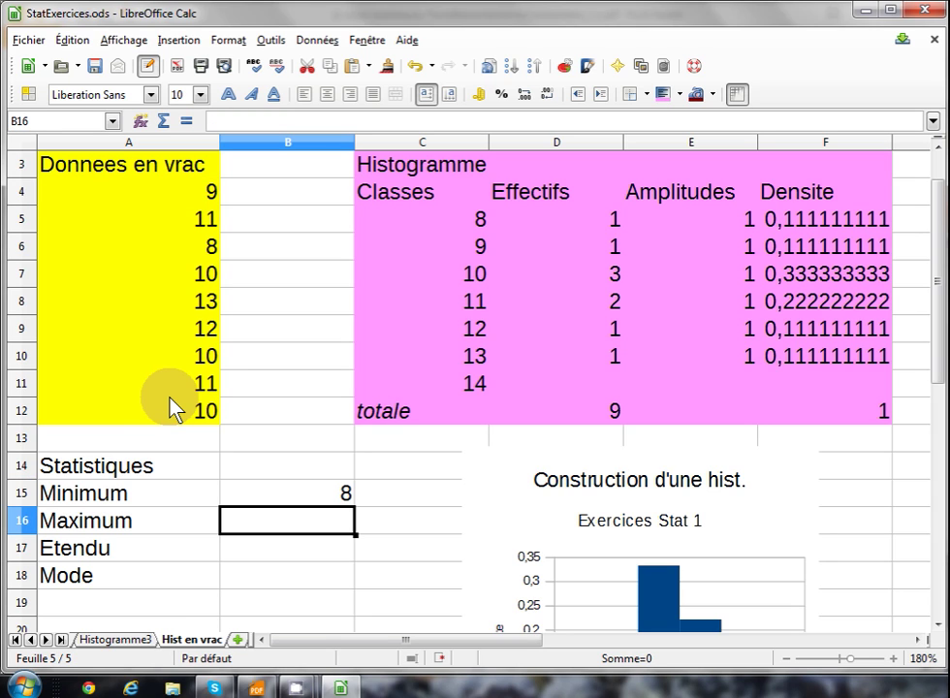
Step: Calculate the maximum of the raw data in cell B16 with the formula =max(A4:A11)
{"action": "type", "text": "=max("}
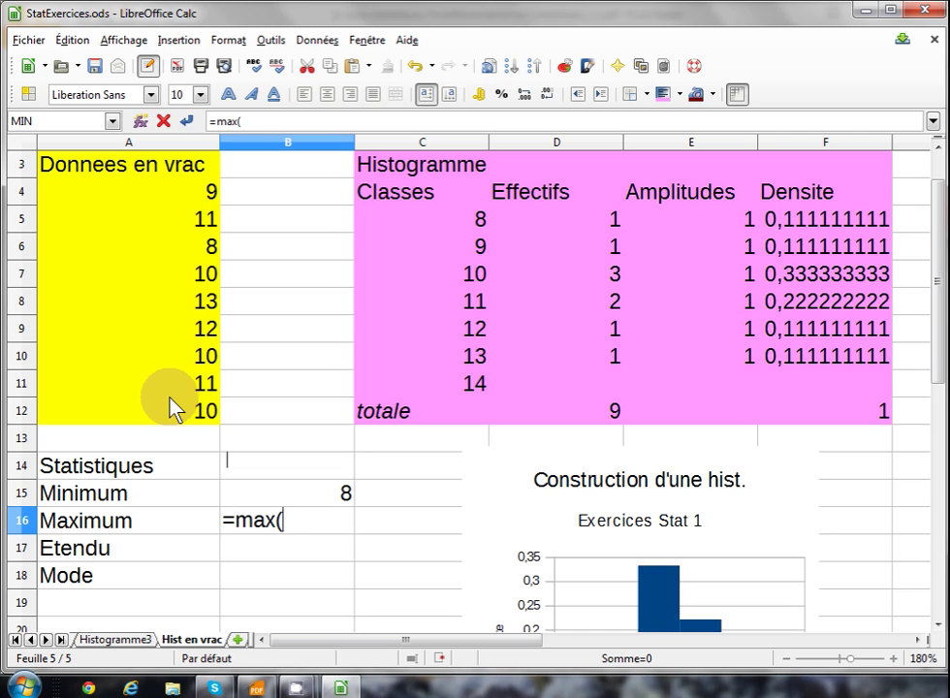
{"action": "left_click_drag", "start_coordinate": [155, 202], "coordinate": [153, 391]}
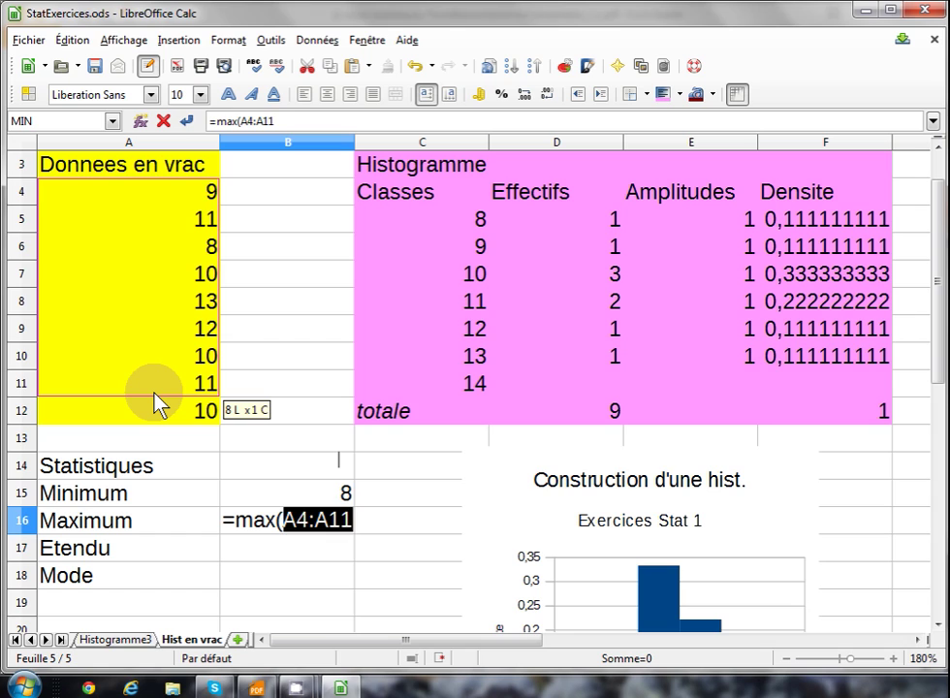
{"action": "type", "text": ")"}
{"action": "key", "text": "Return"}
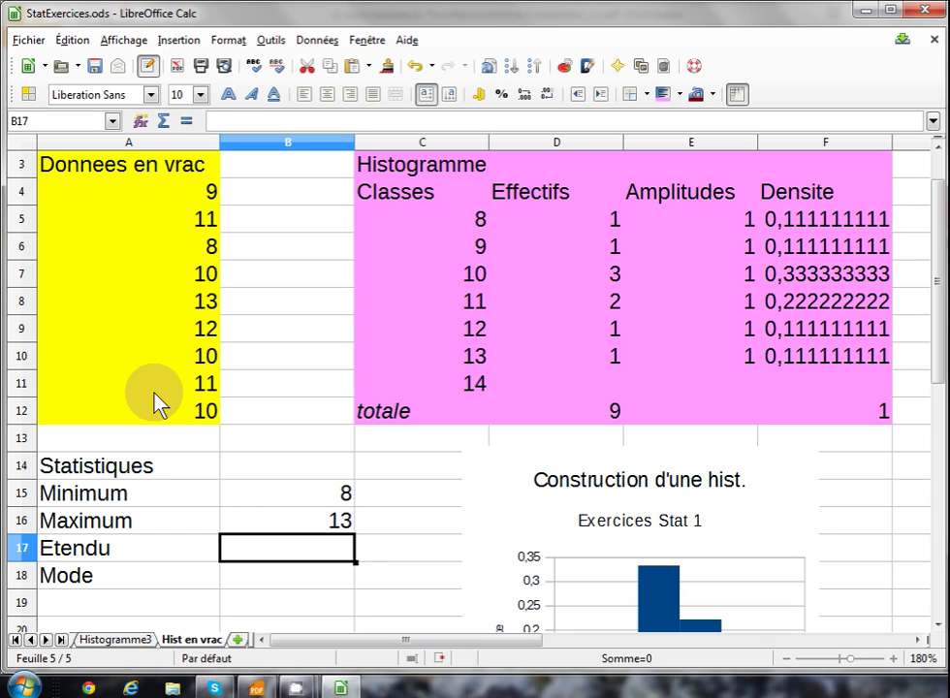
Step: Calculate the range in cell B17 beside "Etendu" with the formula =B16-B15
{"action": "type", "text": "="}
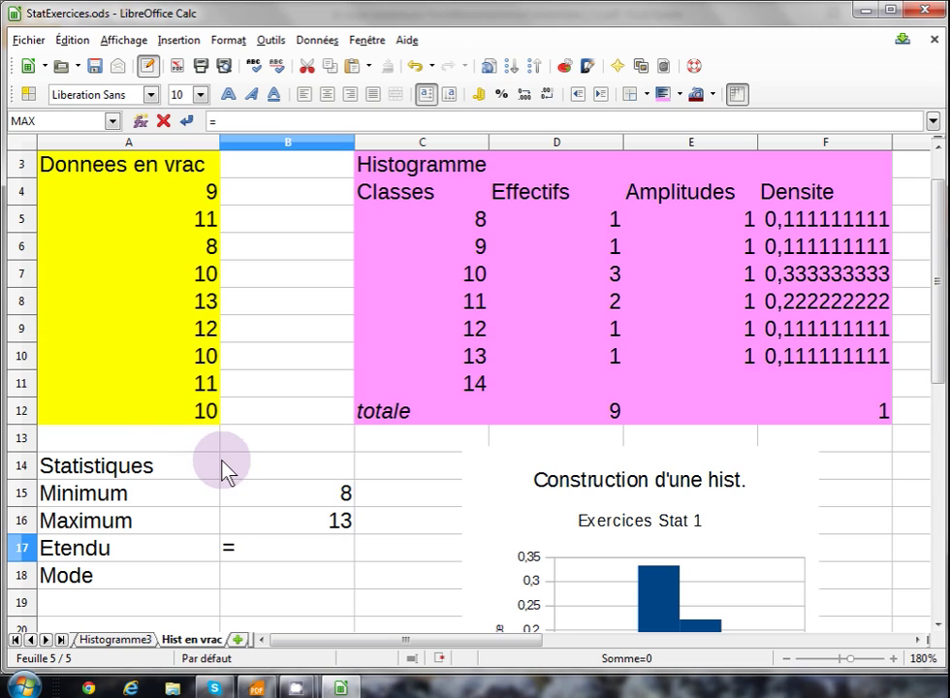
{"action": "left_click", "coordinate": [258, 519]}
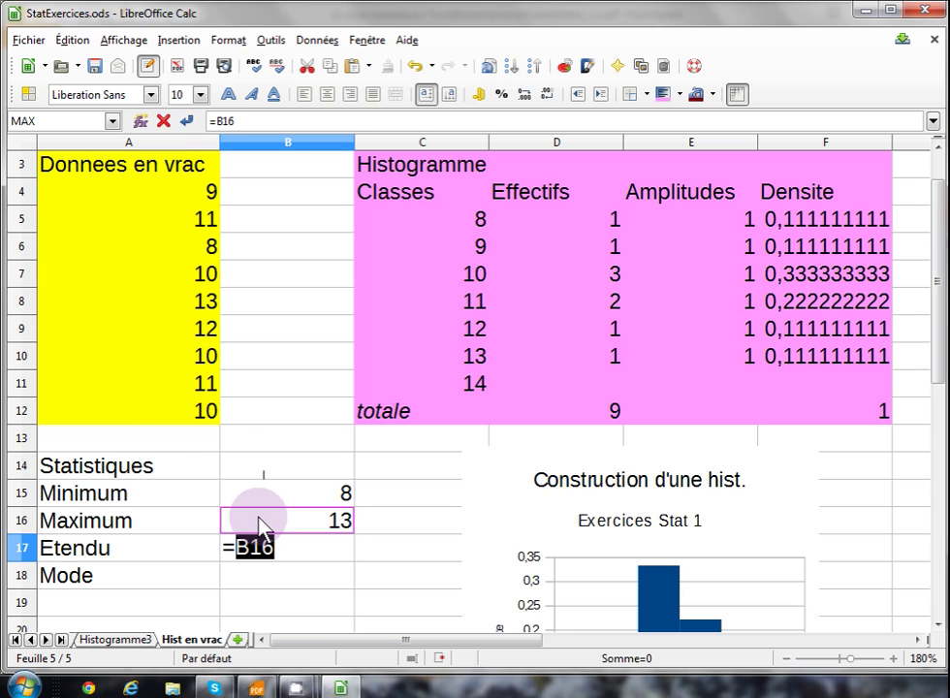
{"action": "type", "text": "-"}
{"action": "left_click", "coordinate": [258, 500]}
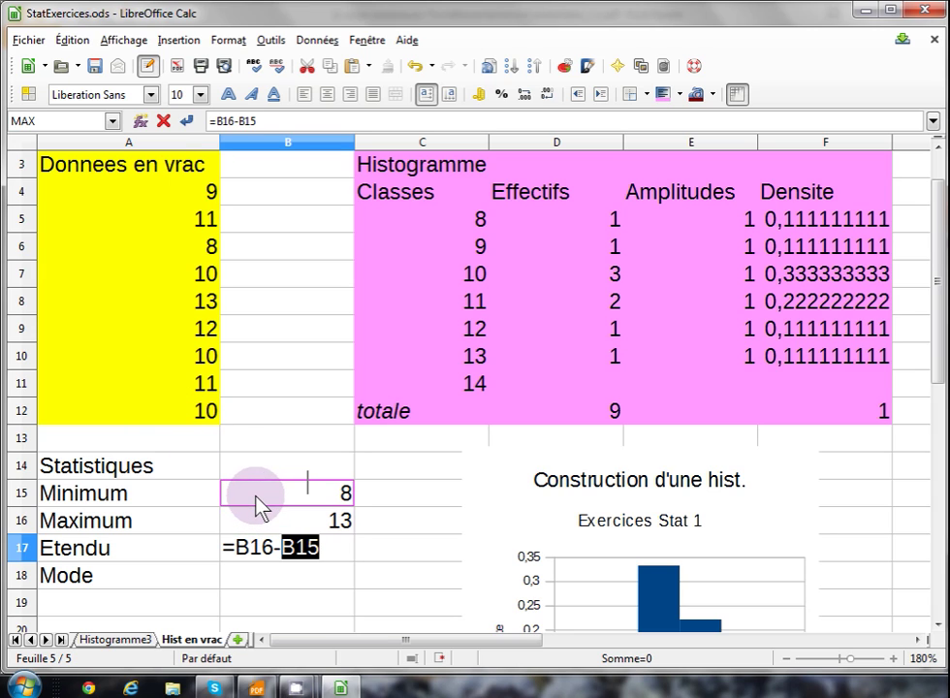
{"action": "key", "text": "Return"}
Step: Calculate the mode of the raw data in cell B18 with the formula =mode(A4:A12)
{"action": "type", "text": "="}
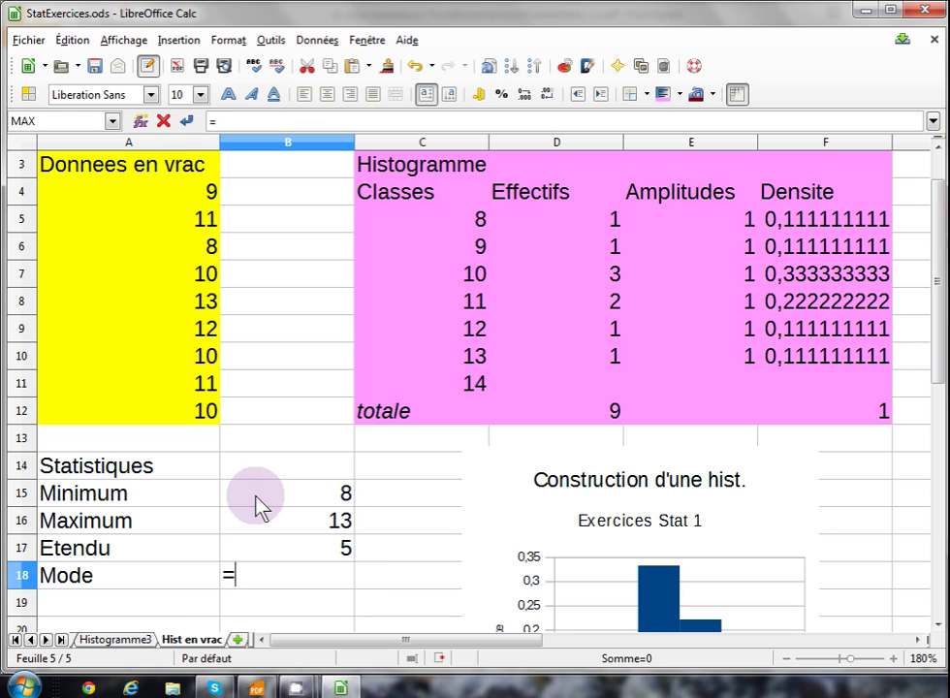
{"action": "type", "text": "mode("}
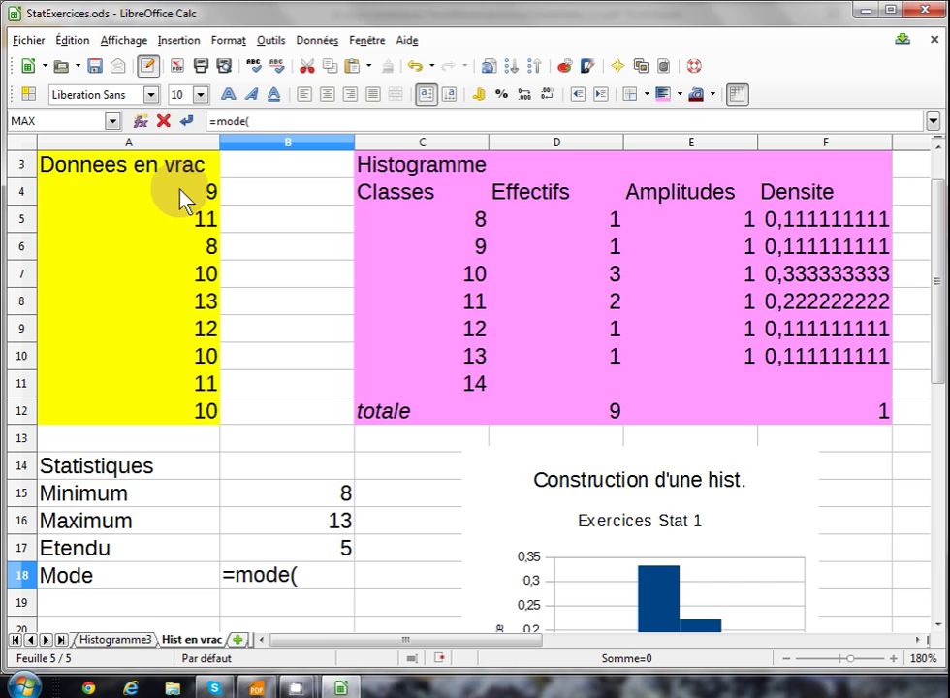
{"action": "left_click_drag", "start_coordinate": [179, 198], "coordinate": [173, 415]}
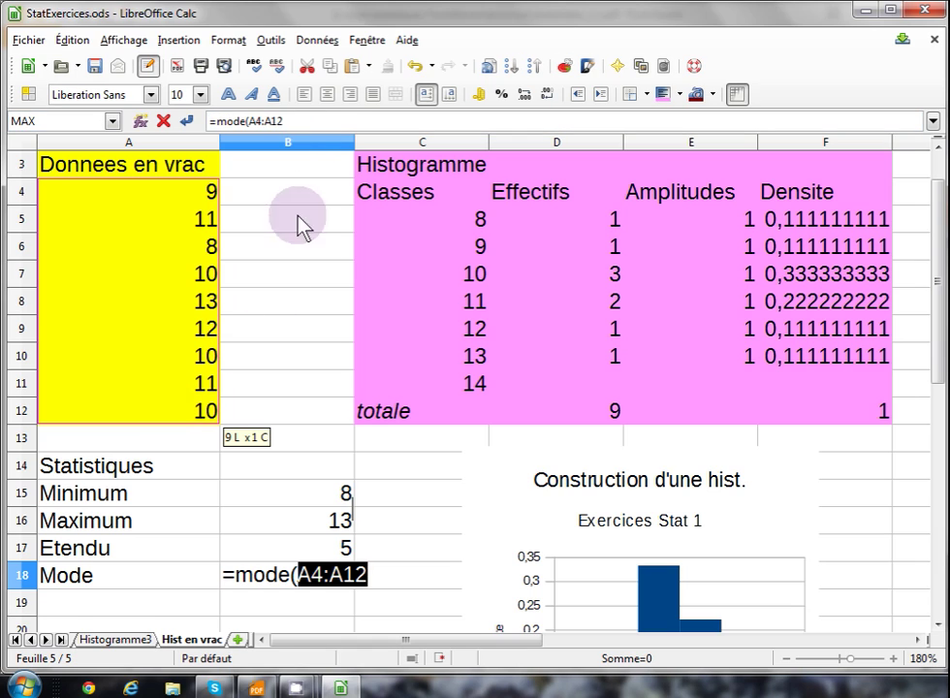
{"action": "left_click", "coordinate": [289, 121]}
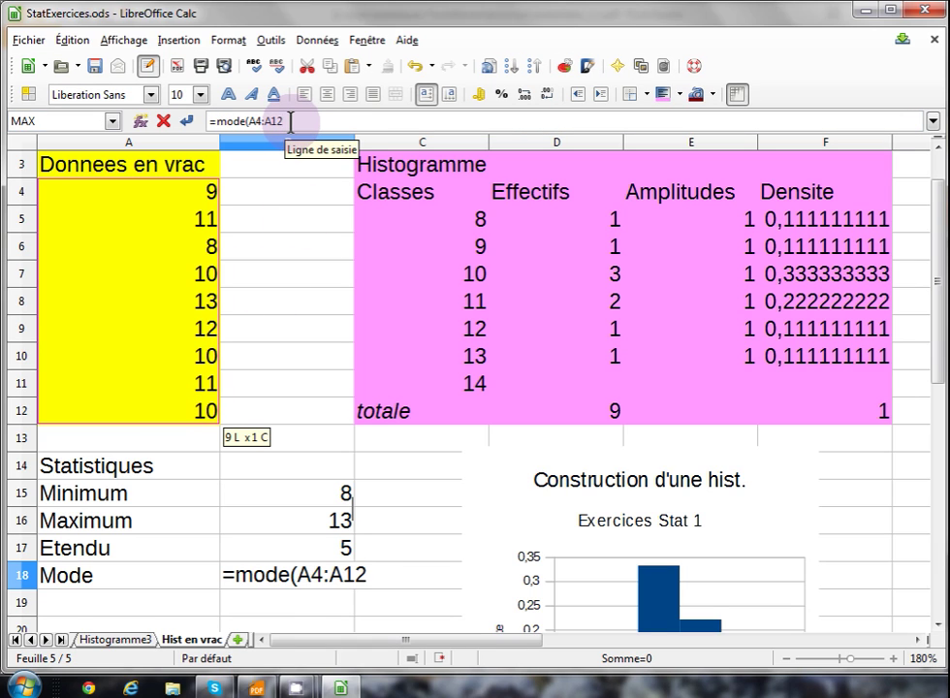
{"action": "type", "text": ")"}
{"action": "key", "text": "Return"}
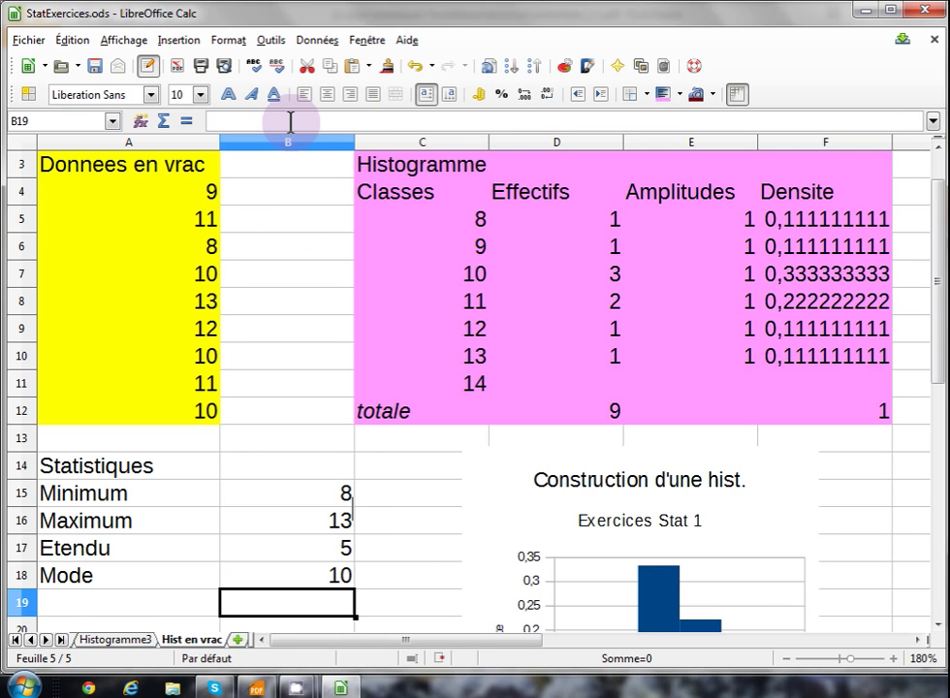
Step: Fill the statistics block A14:B18 with a light grey background colour
{"action": "key", "text": "Up"}
{"action": "key", "text": "Up"}
{"action": "key", "text": "Up"}
{"action": "key", "text": "Up"}
{"action": "key", "text": "Up"}
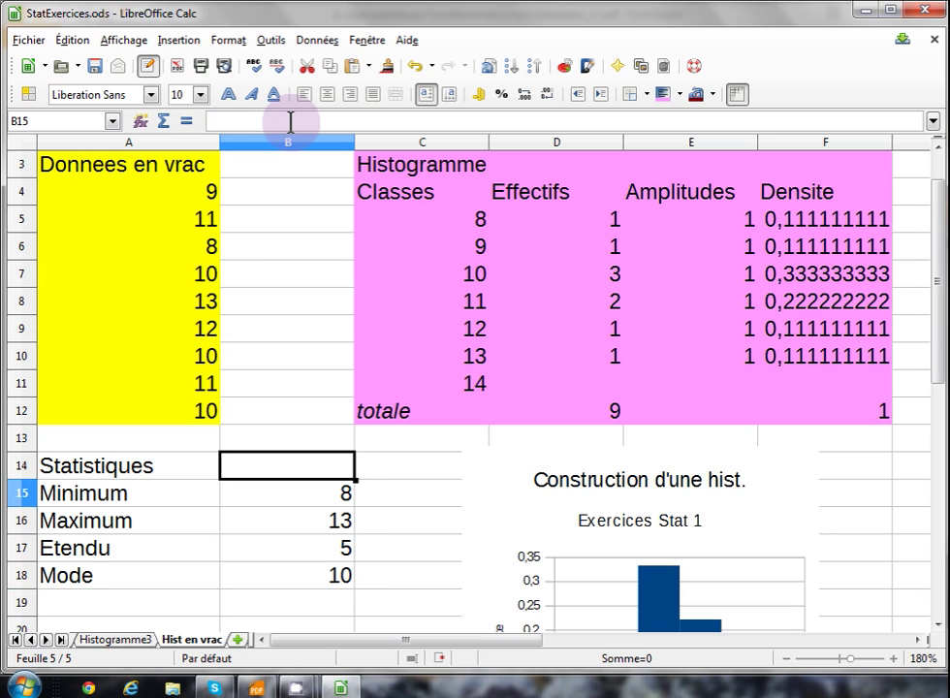
{"action": "key", "text": "Left"}
{"action": "key", "text": "shift+Right"}
{"action": "key", "text": "shift+Down"}
{"action": "key", "text": "shift+Down"}
{"action": "key", "text": "shift+Down"}
{"action": "key", "text": "shift+Down"}
{"action": "key", "text": "shift+Down"}
{"action": "key", "text": "shift+Up"}
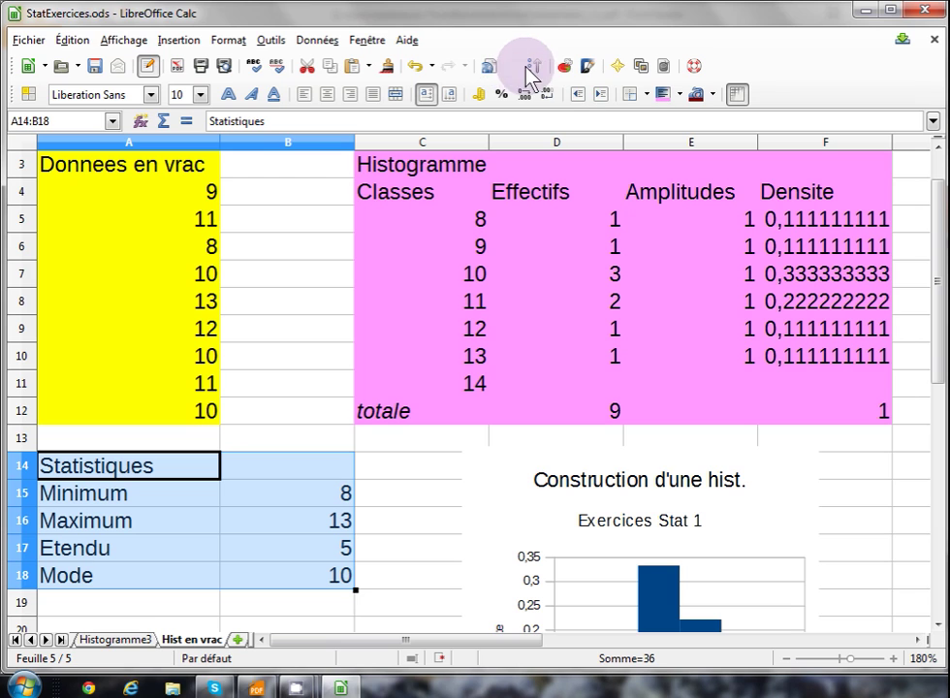
{"action": "left_click", "coordinate": [662, 95]}
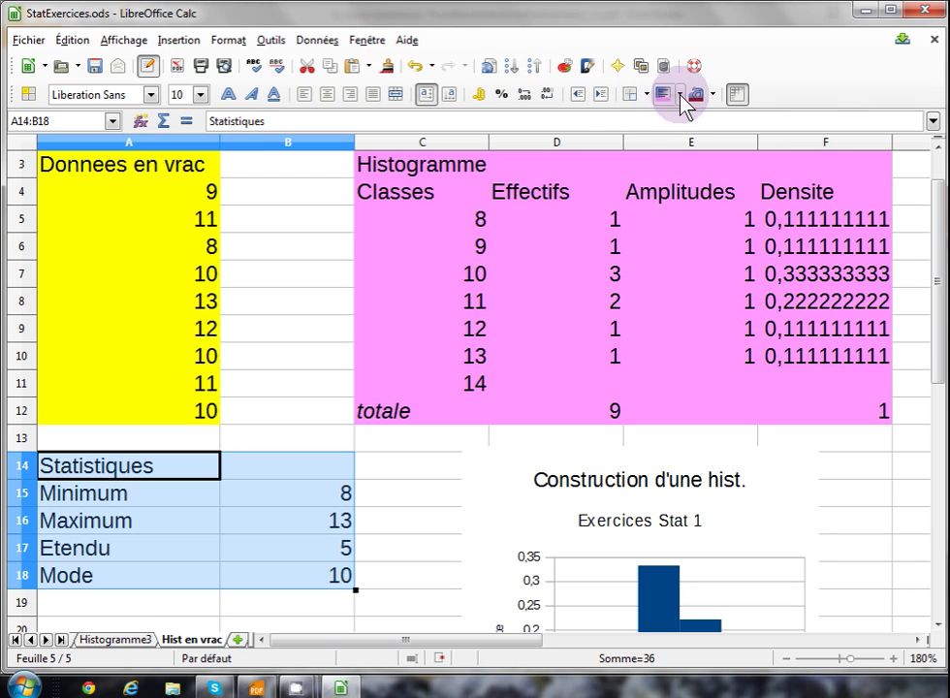
{"action": "left_click", "coordinate": [682, 95]}
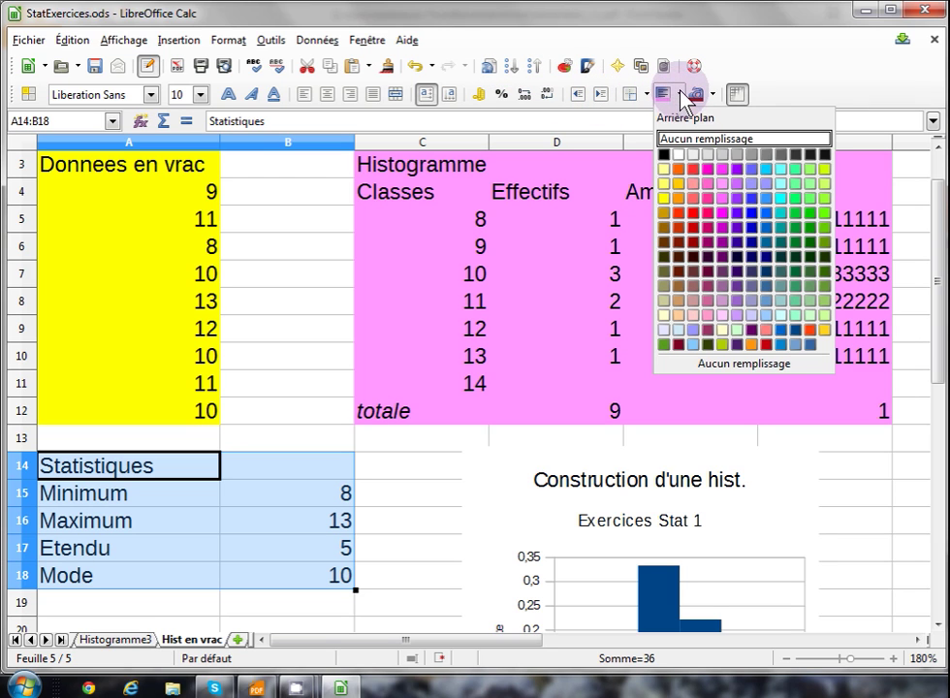
{"action": "left_click", "coordinate": [707, 158]}
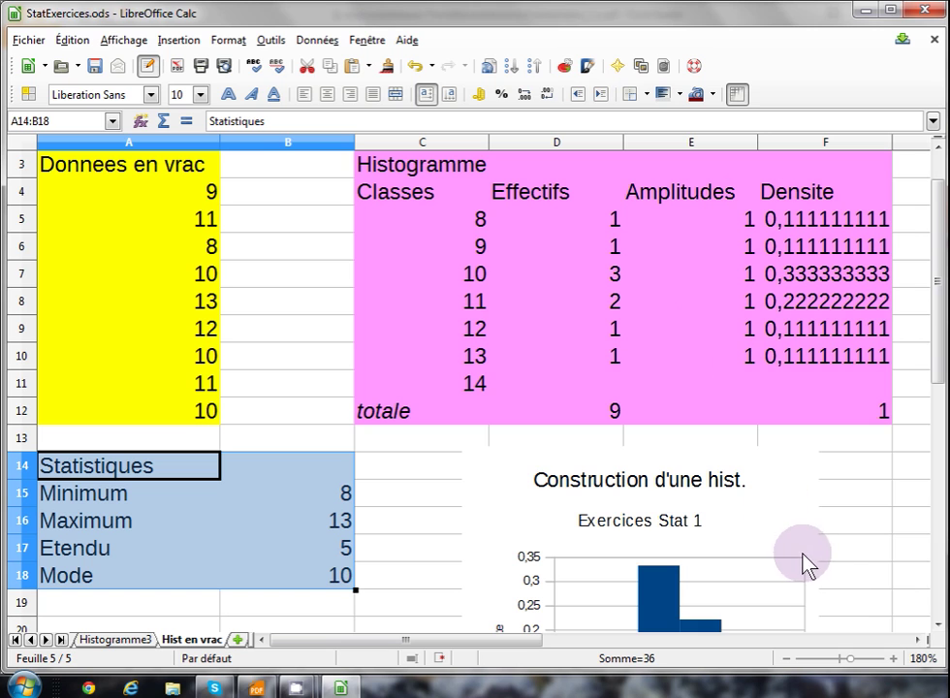
{"action": "left_click", "coordinate": [787, 659]}
{"action": "left_click", "coordinate": [787, 659]}
{"action": "left_click", "coordinate": [787, 659]}
{"action": "left_click", "coordinate": [787, 659]}
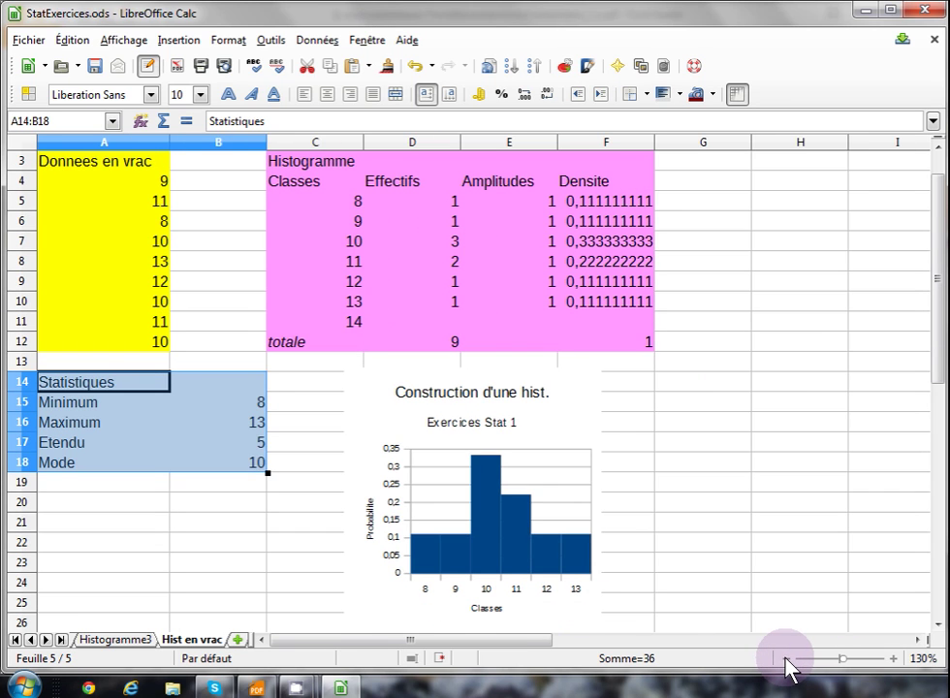